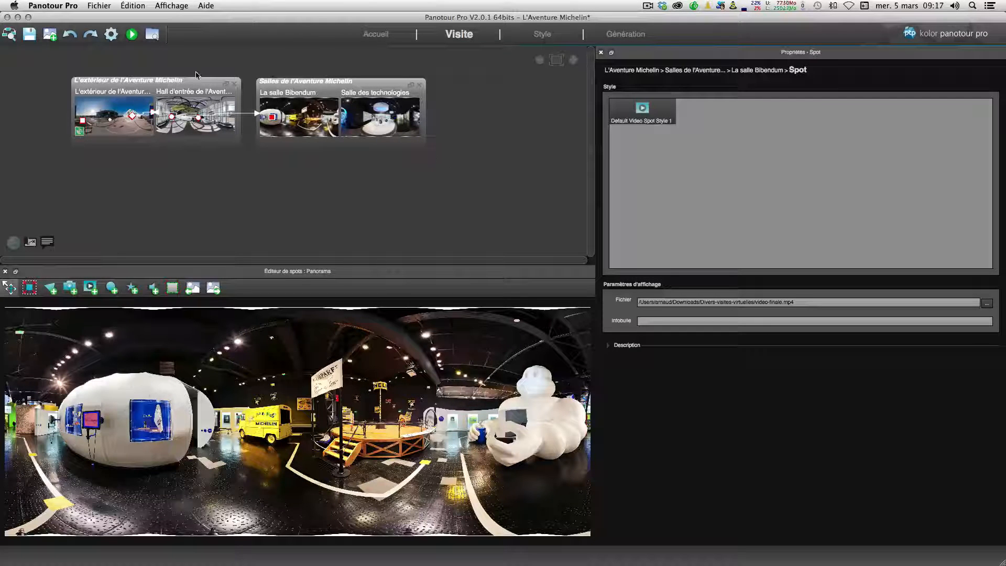
# Step: Preview the generated tour in the browser and look around the exterior panorama
pyautogui.click(132, 35)
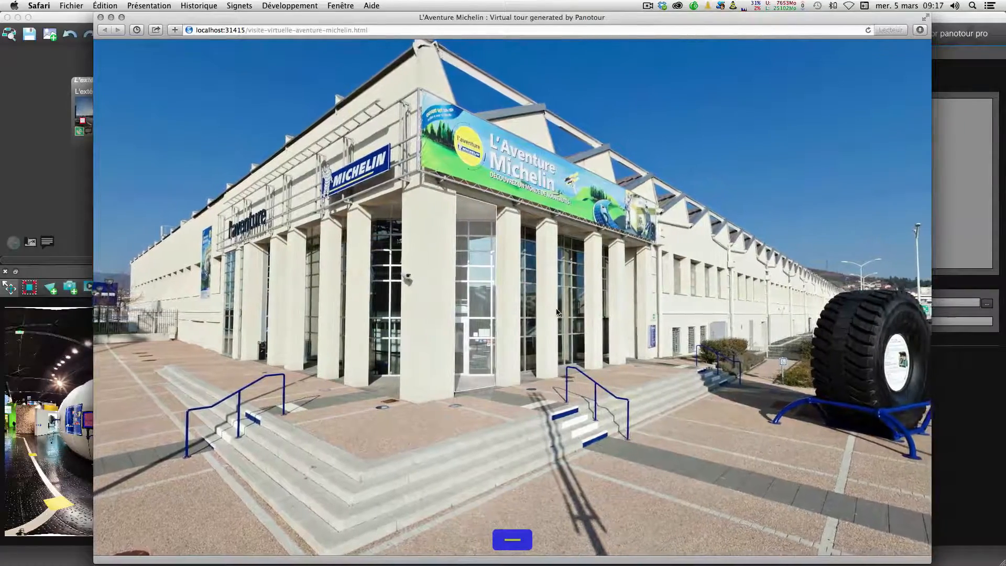
pyautogui.moveTo(563, 311); pyautogui.dragTo(540, 312)
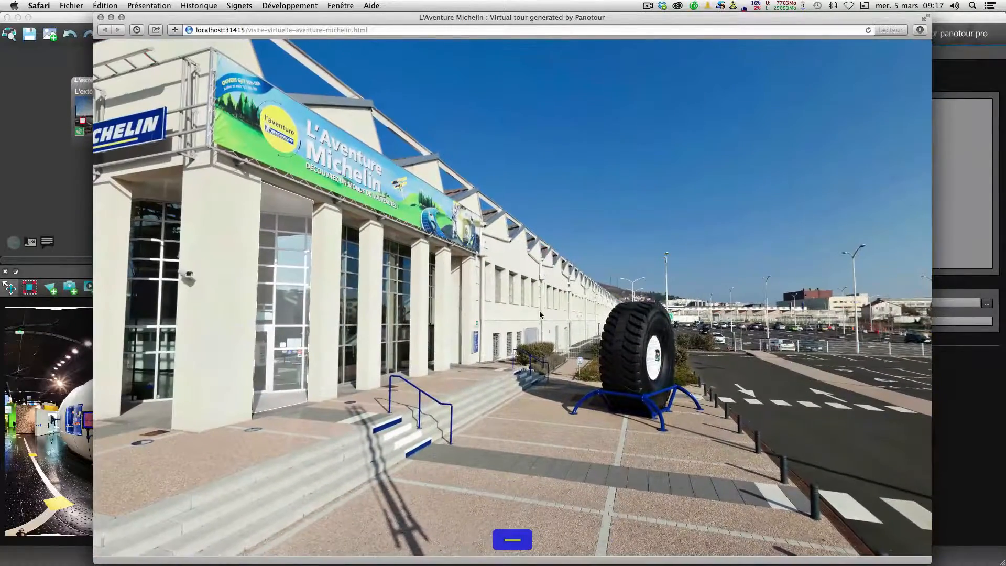
pyautogui.moveTo(604, 319); pyautogui.dragTo(560, 317)
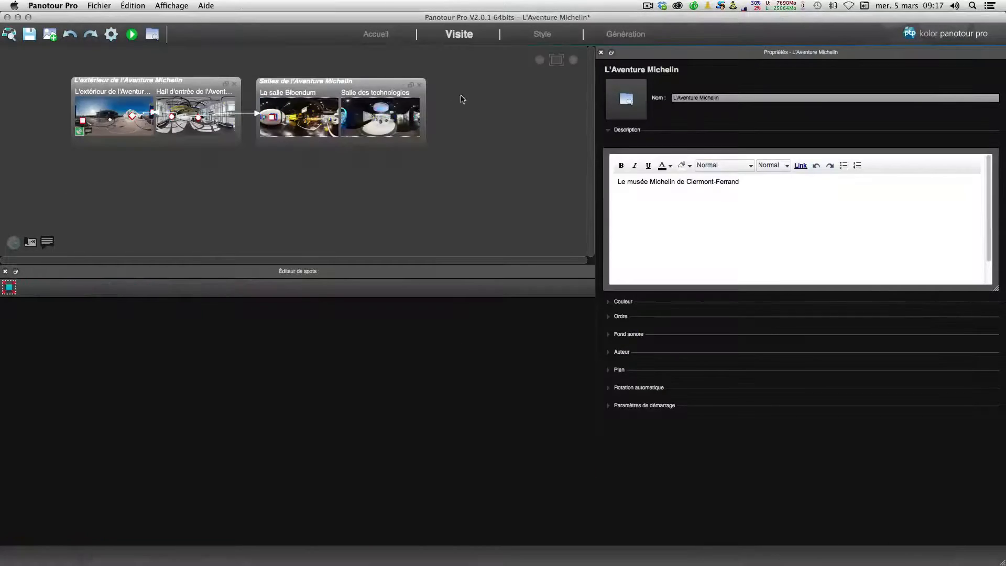
# Step: Open the exterior panorama's properties and expand its Description section to read it
pyautogui.click(544, 35)
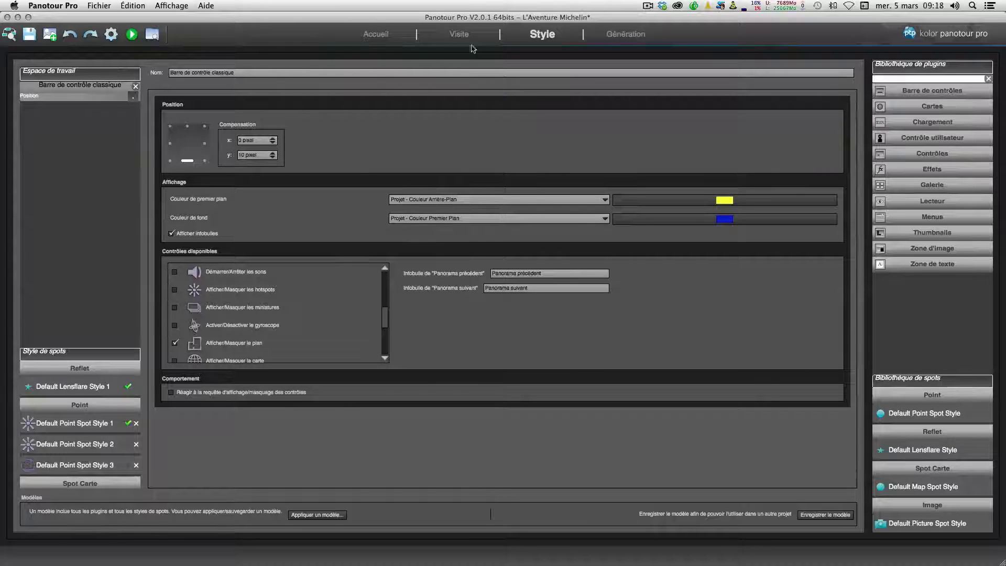
pyautogui.click(458, 36)
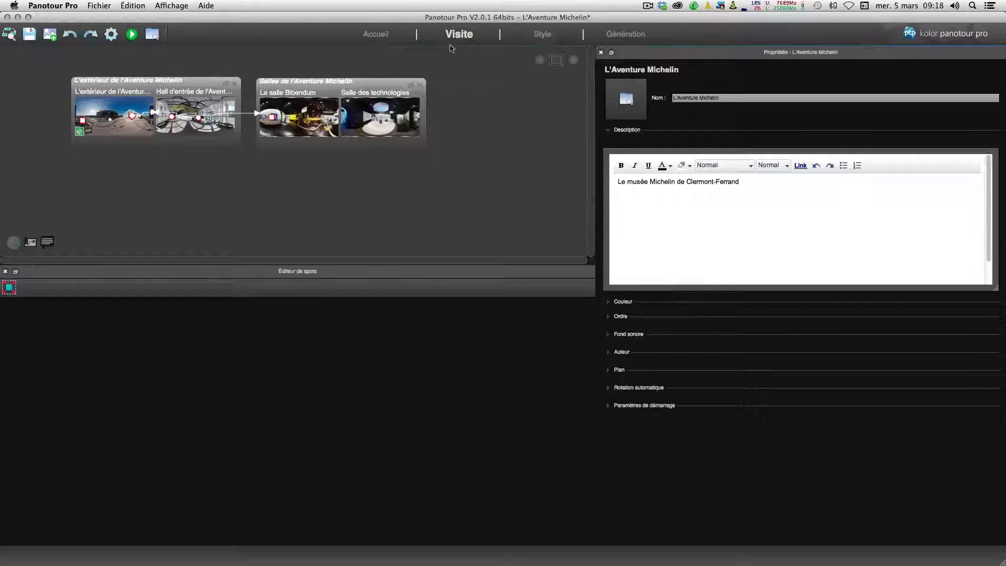
pyautogui.click(109, 109)
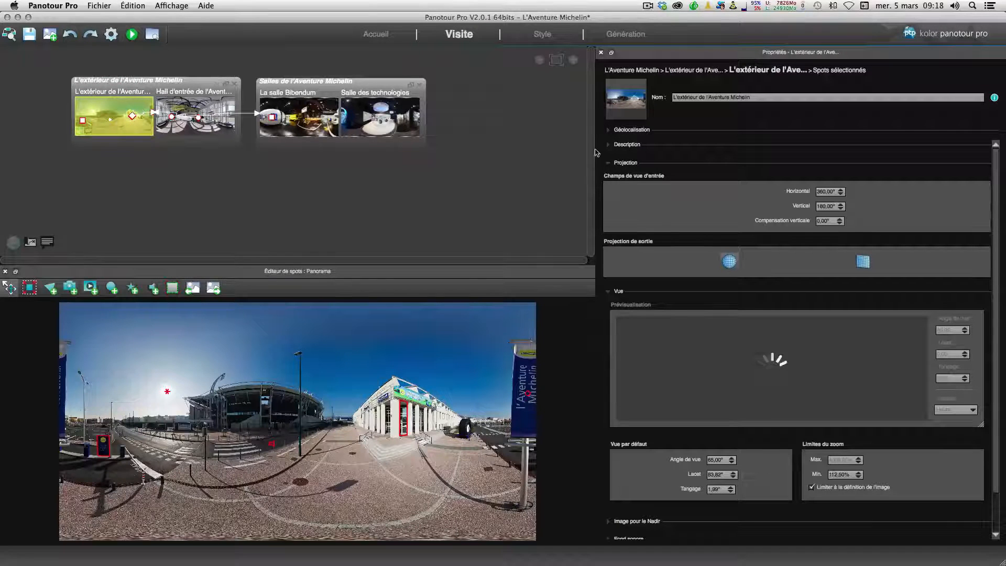
pyautogui.click(610, 144)
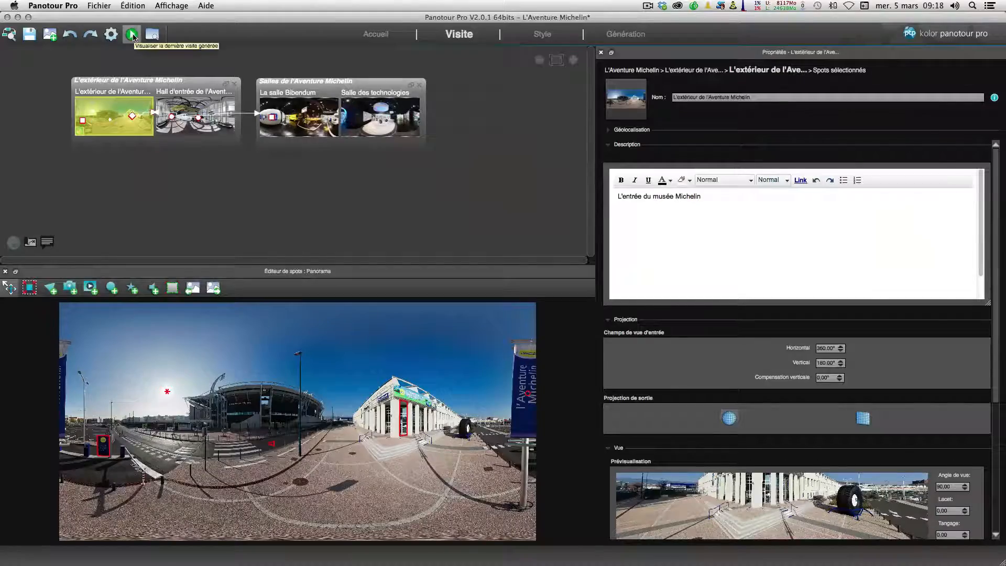
# Step: Preview the tour again and expand its control bar to review the available buttons
pyautogui.click(132, 35)
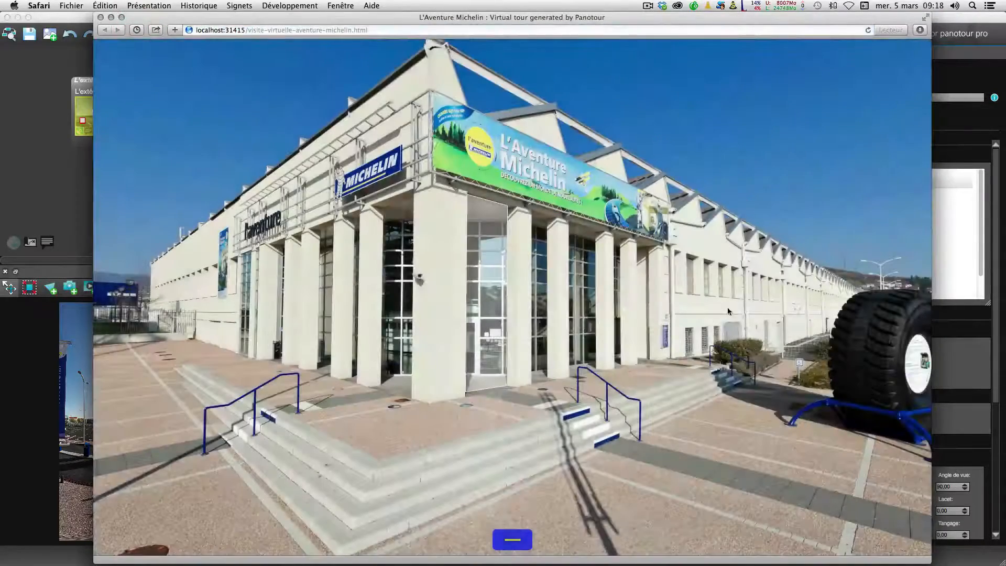
pyautogui.click(511, 539)
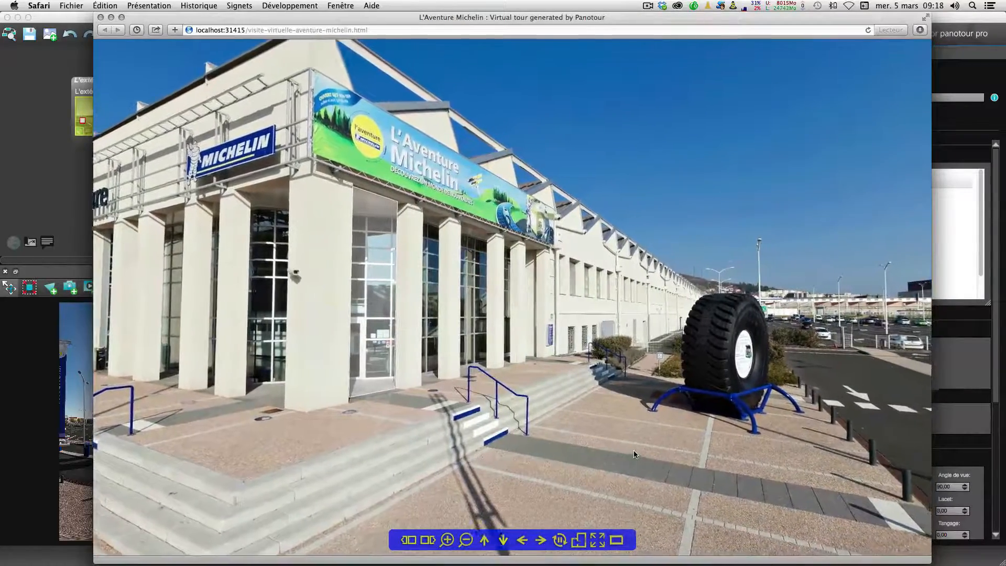
pyautogui.click(53, 183)
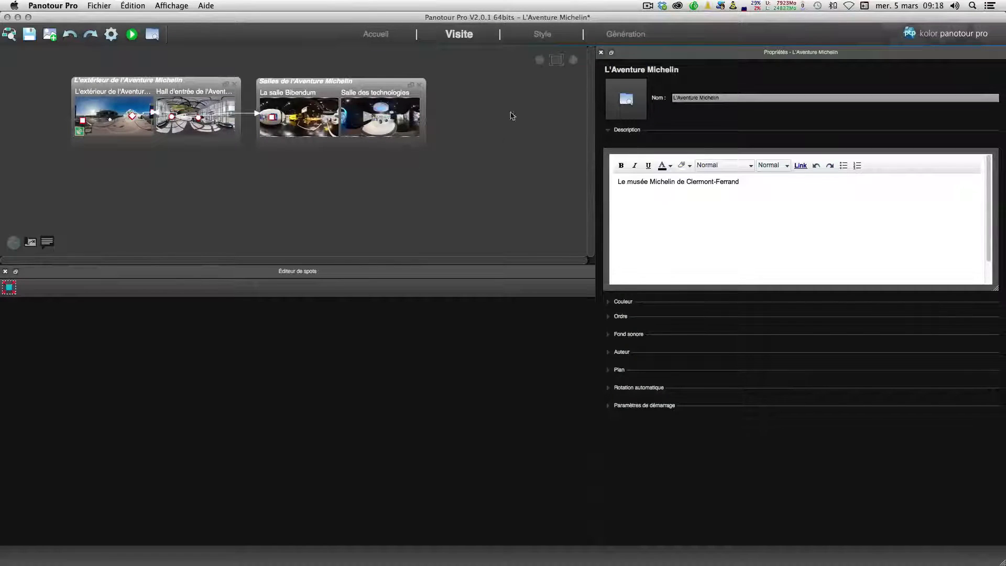
# Step: Examine the Style workspace, its spot style list and the plugin and spot libraries
pyautogui.click(541, 35)
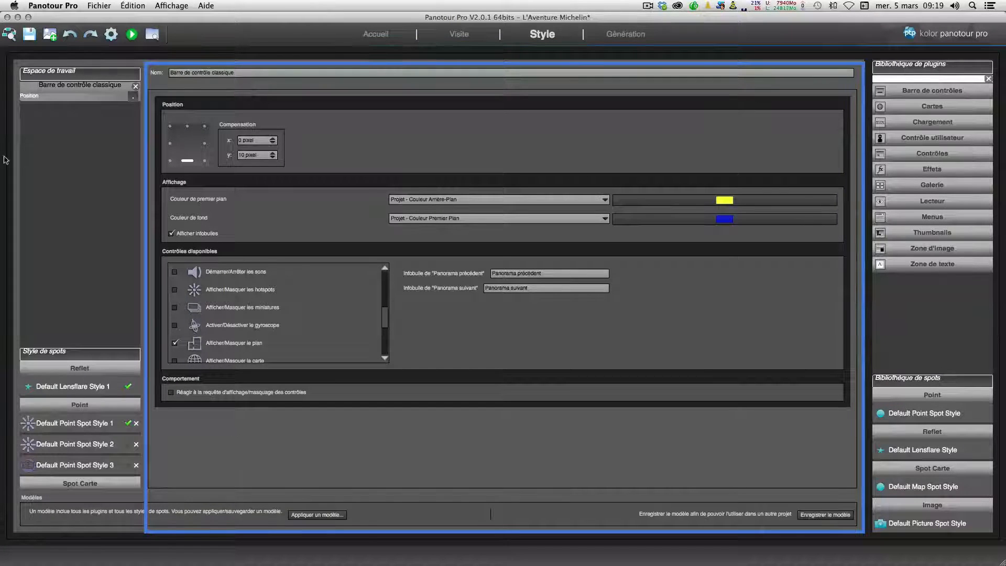
pyautogui.click(38, 100)
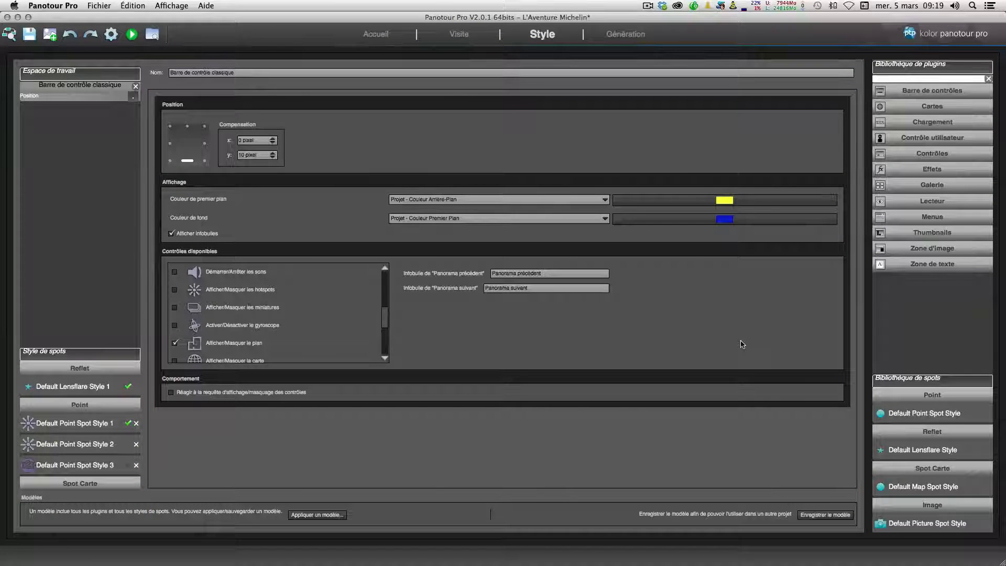
pyautogui.moveTo(84, 353); pyautogui.dragTo(81, 294)
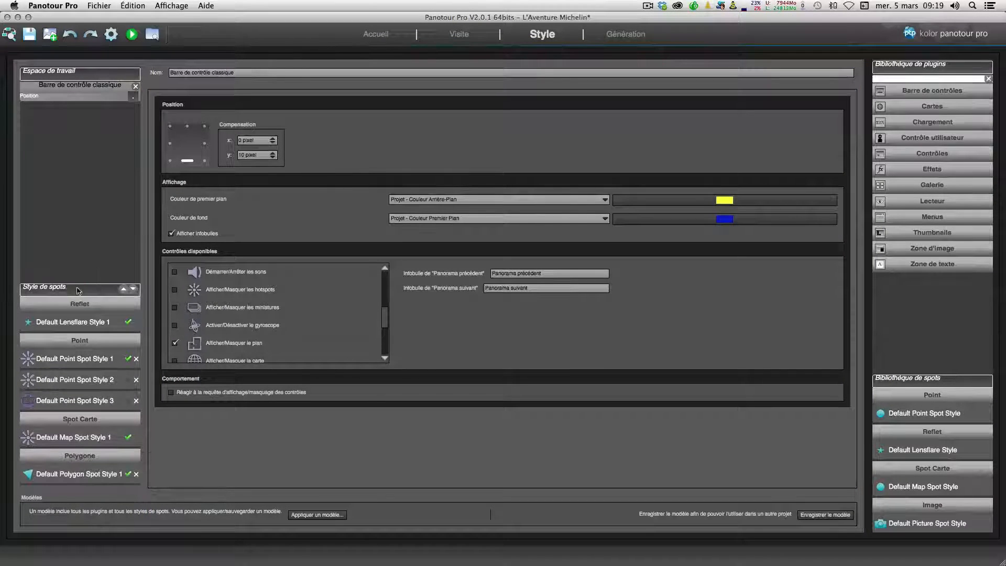
pyautogui.scroll(-5, 76, 358)
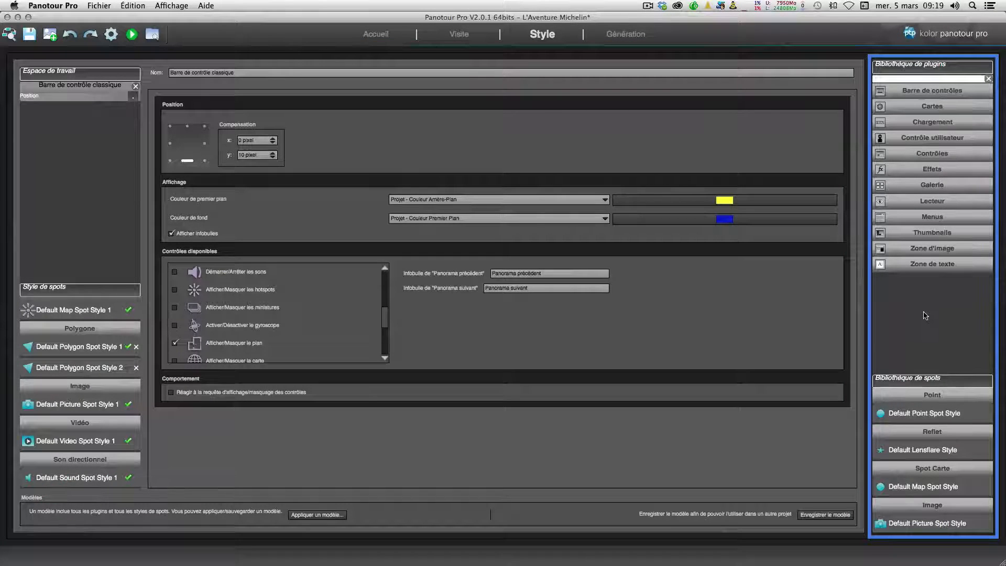
pyautogui.moveTo(916, 379); pyautogui.dragTo(917, 309)
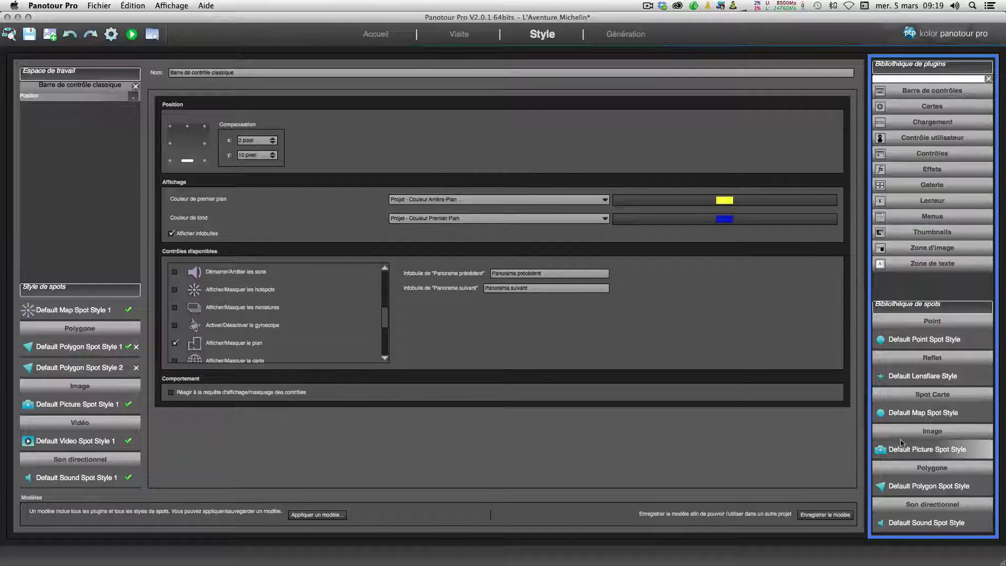
pyautogui.scroll(-3, 902, 454)
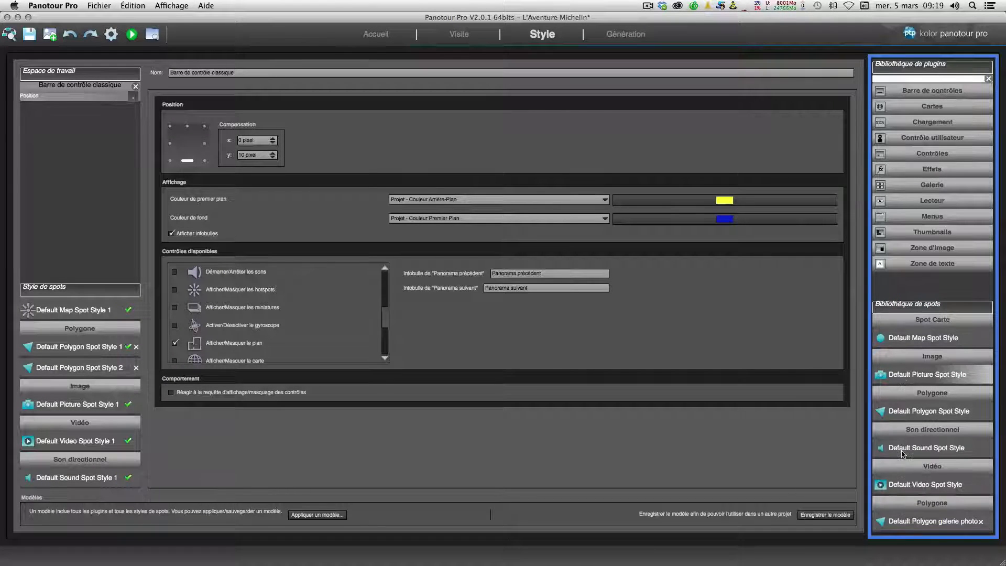
pyautogui.scroll(3, 903, 454)
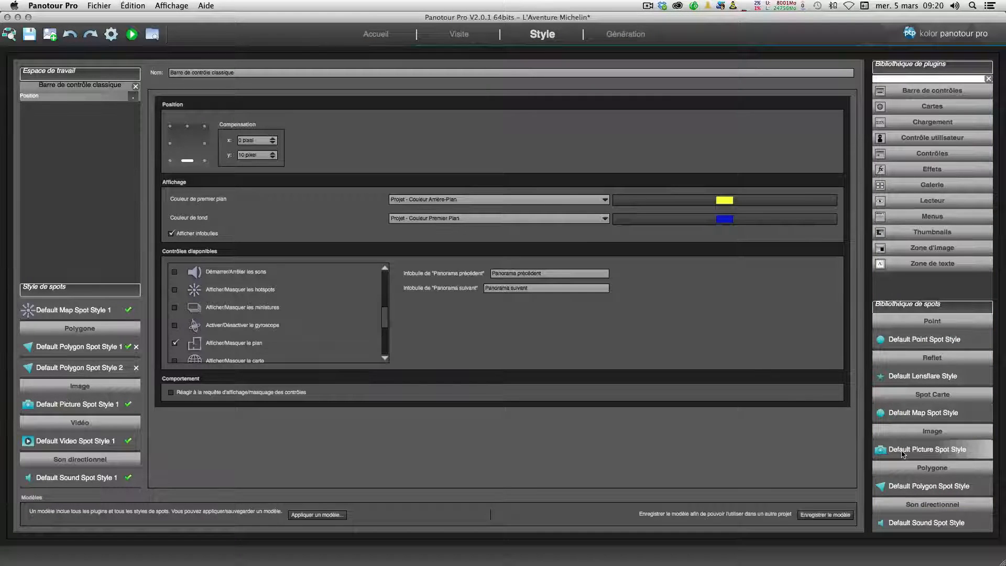
pyautogui.moveTo(915, 307); pyautogui.dragTo(909, 330)
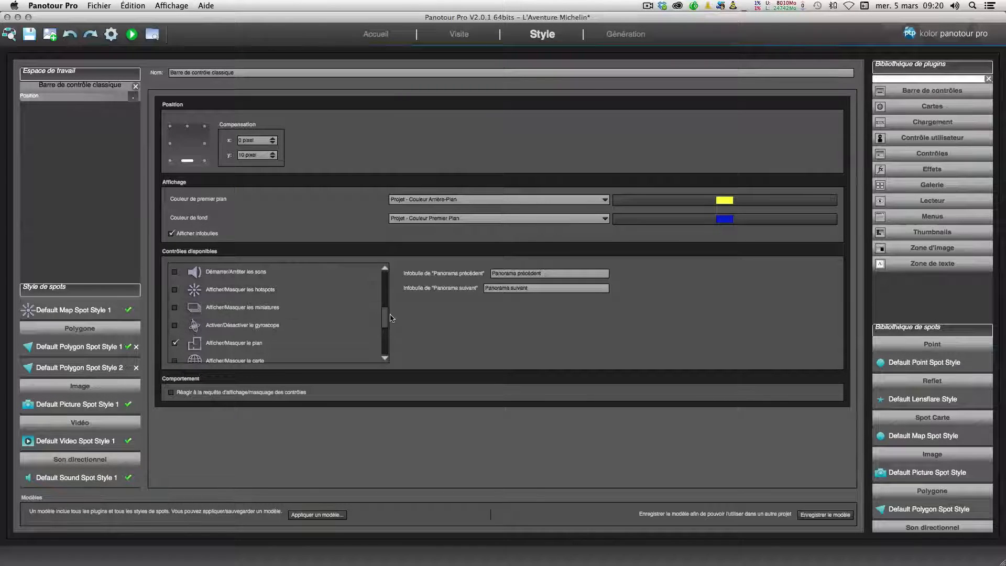
# Step: Enable the Afficher/Masquer les informations control in the classic control bar and regenerate the tour
pyautogui.scroll(-5, 236, 281)
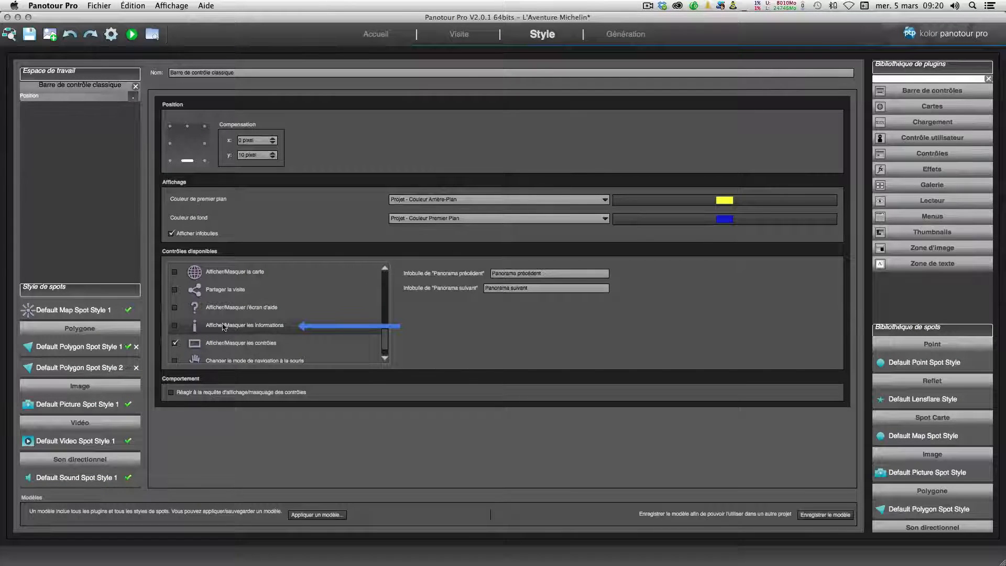
pyautogui.click(175, 326)
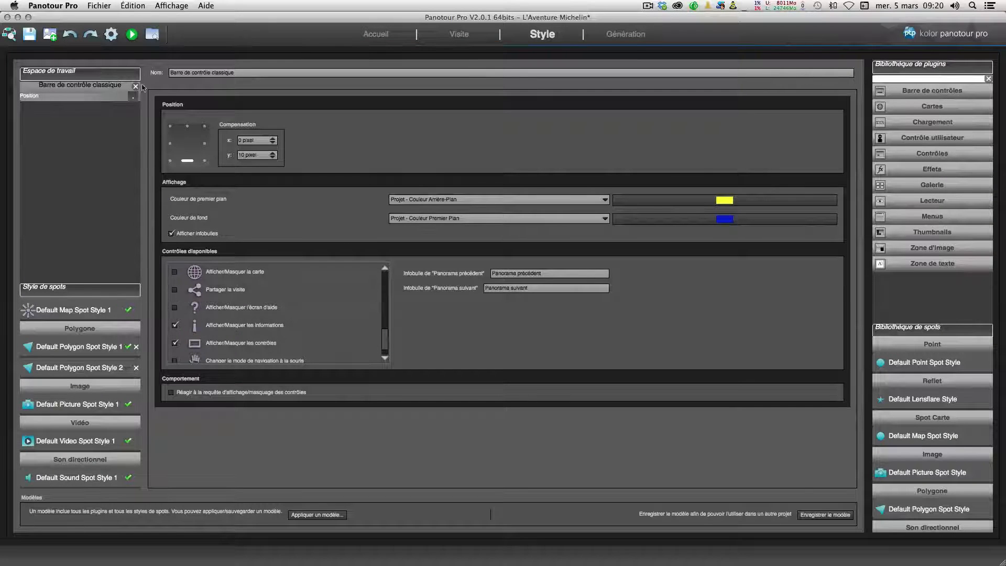
pyautogui.click(111, 36)
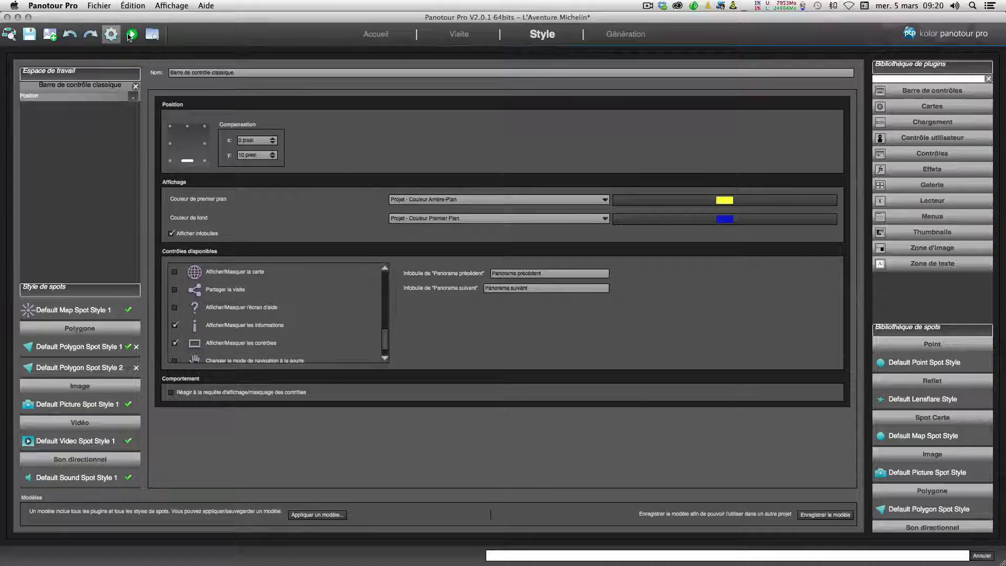
# Step: Preview the tour, open its control bar and toggle the information button on and off
pyautogui.click(132, 35)
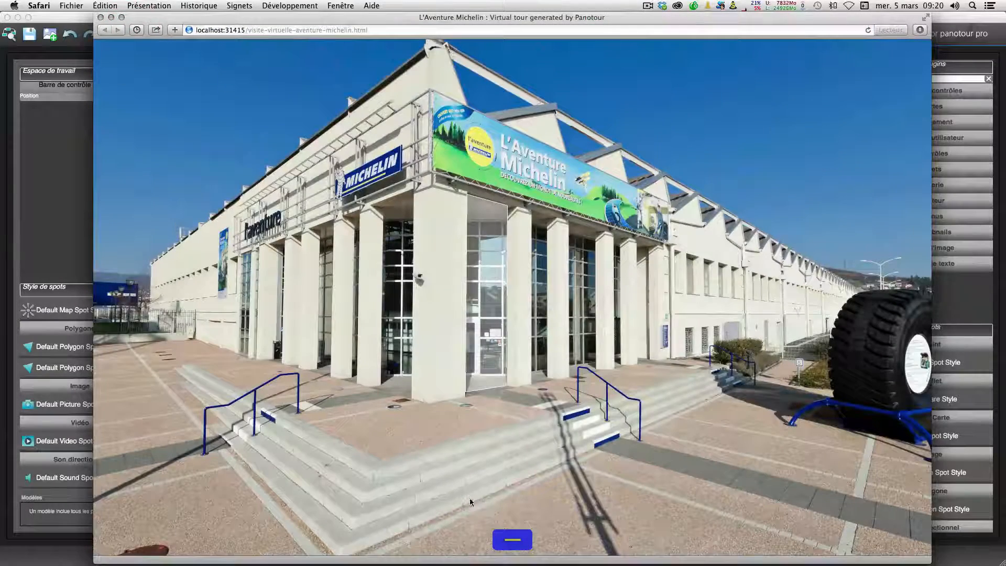
pyautogui.click(510, 540)
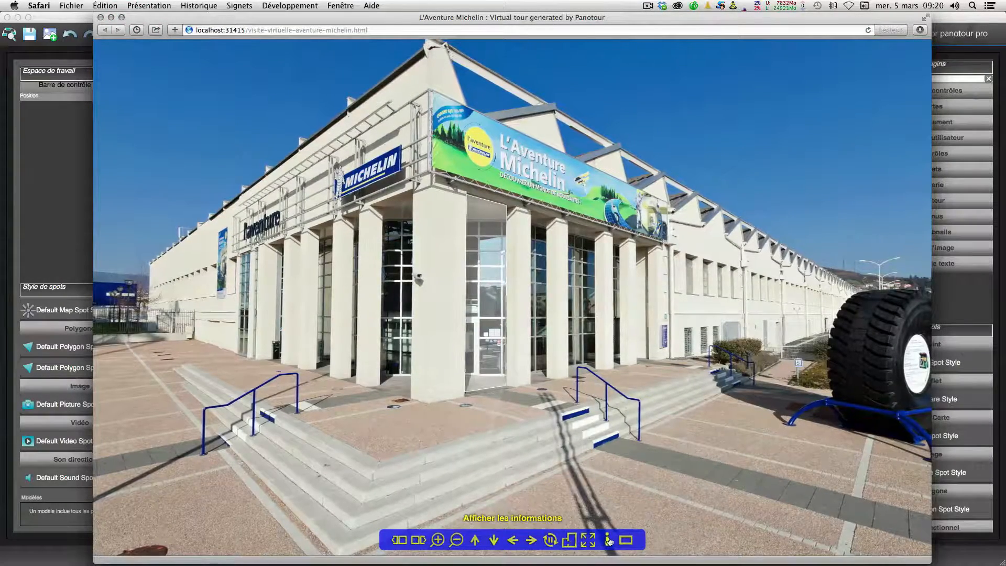
pyautogui.click(608, 540)
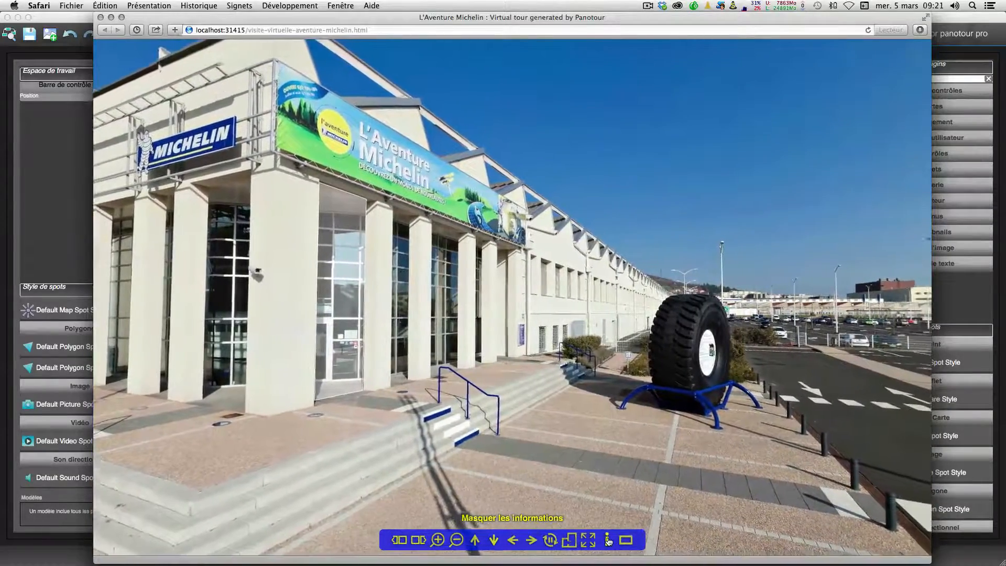
pyautogui.click(608, 540)
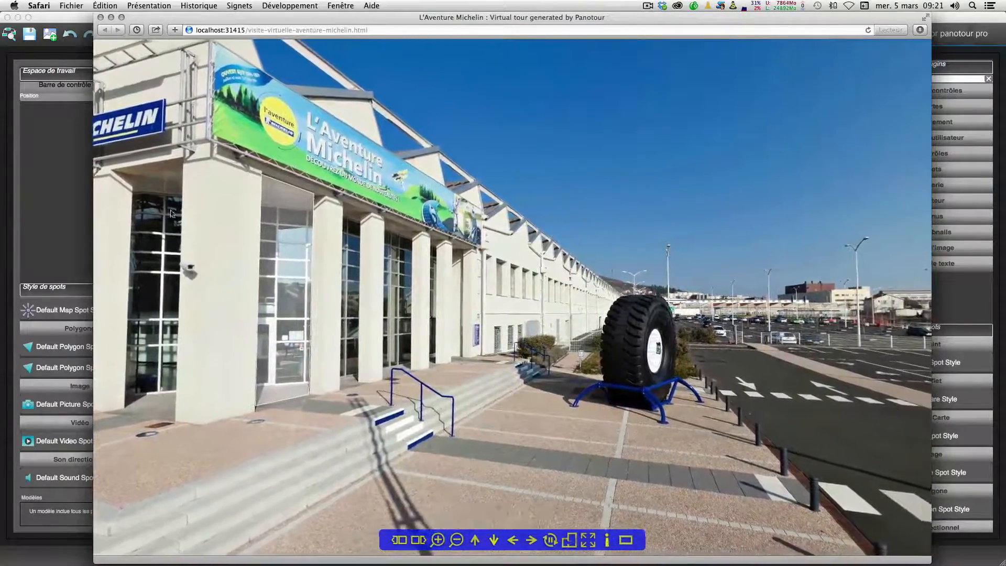
pyautogui.click(70, 191)
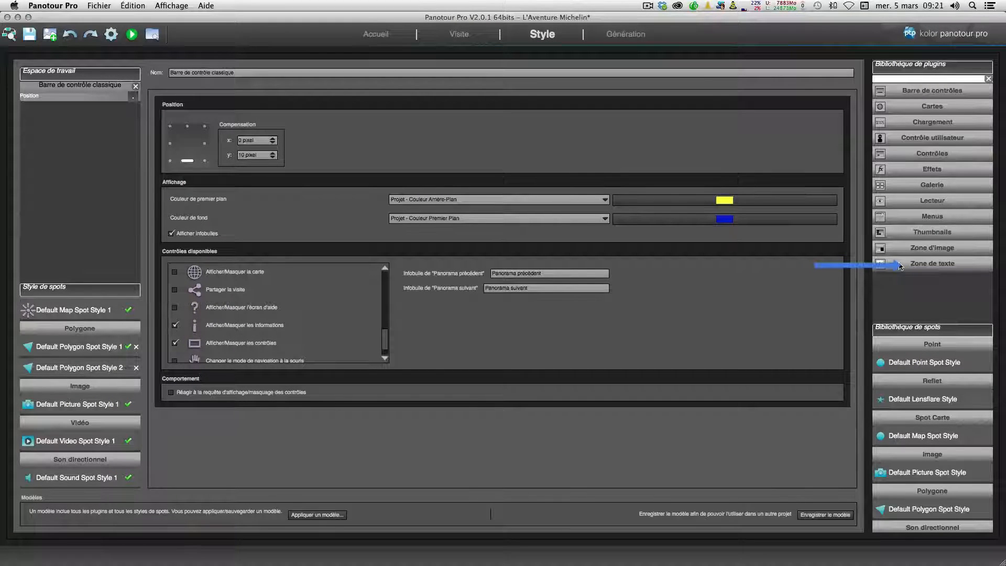
# Step: Add the Description plugin from the Zone de texte library to the project
pyautogui.click(926, 265)
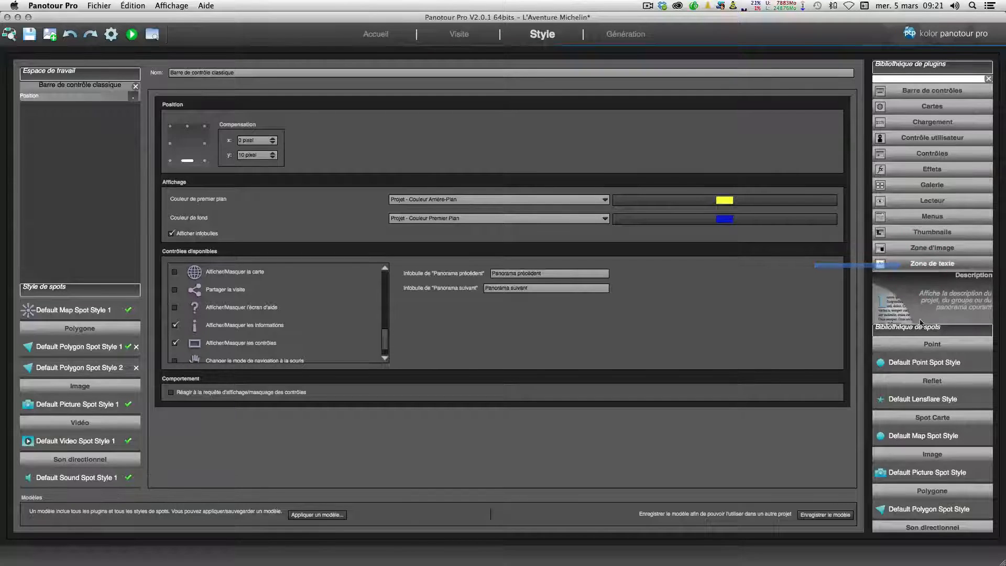
pyautogui.moveTo(921, 334); pyautogui.dragTo(923, 432)
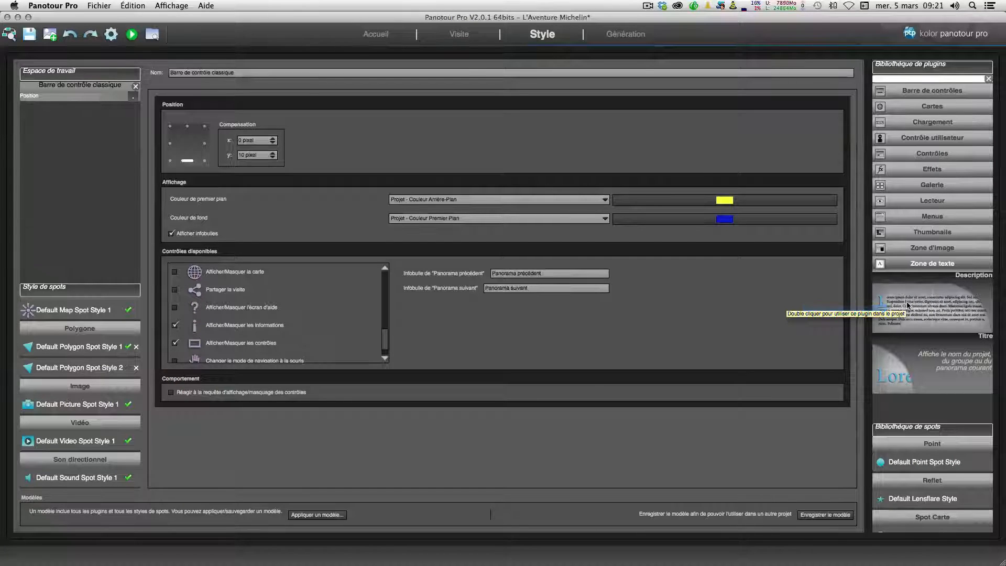
pyautogui.doubleClick(908, 305)
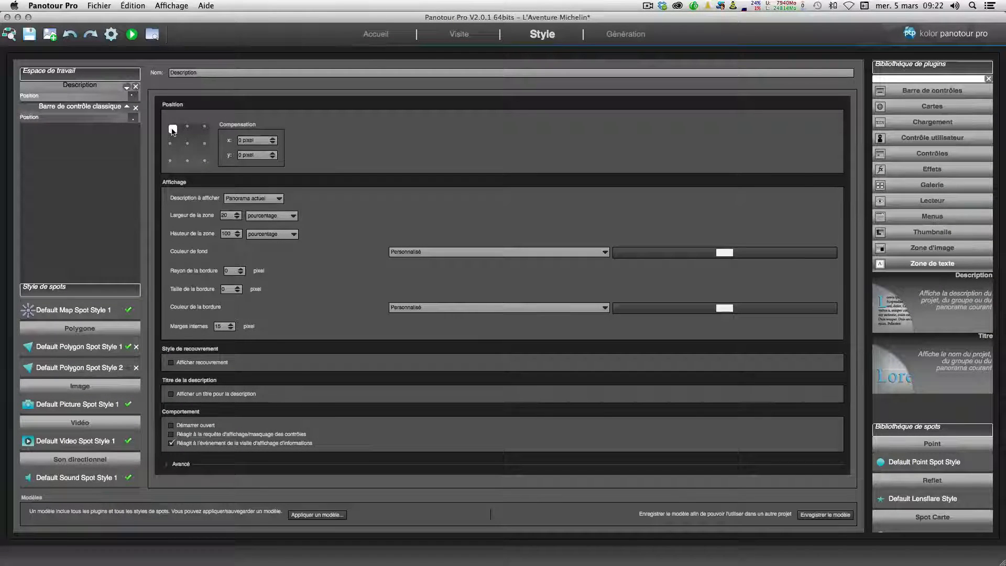
# Step: Anchor the Description panel to the top-right position, keeping Panorama actuel as the description to display
pyautogui.click(204, 128)
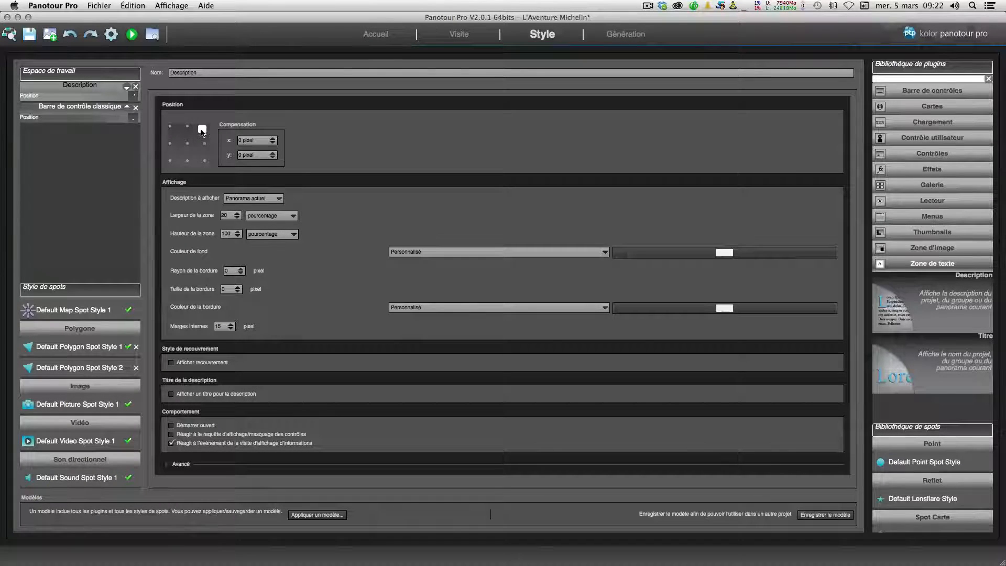
pyautogui.click(266, 202)
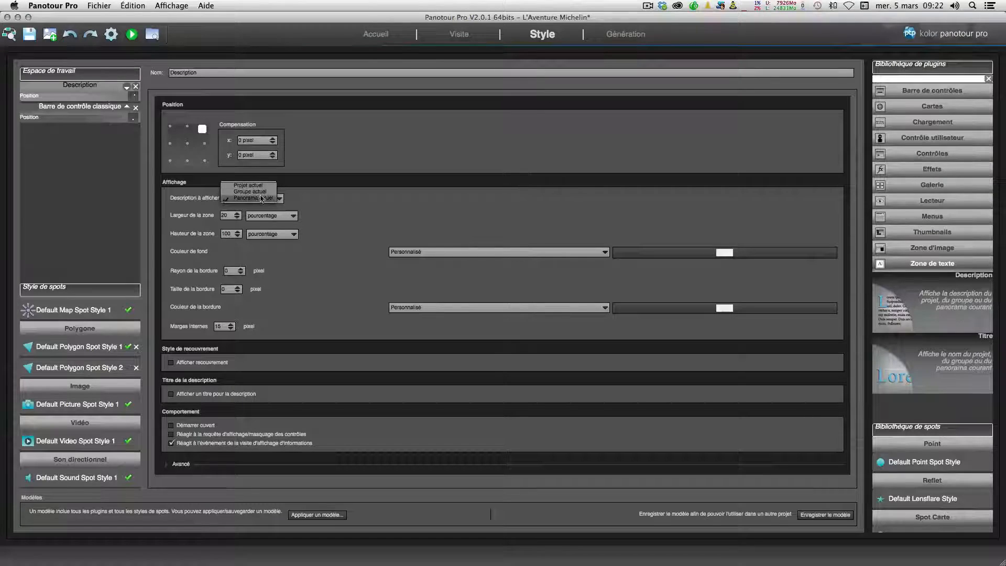
pyautogui.click(251, 202)
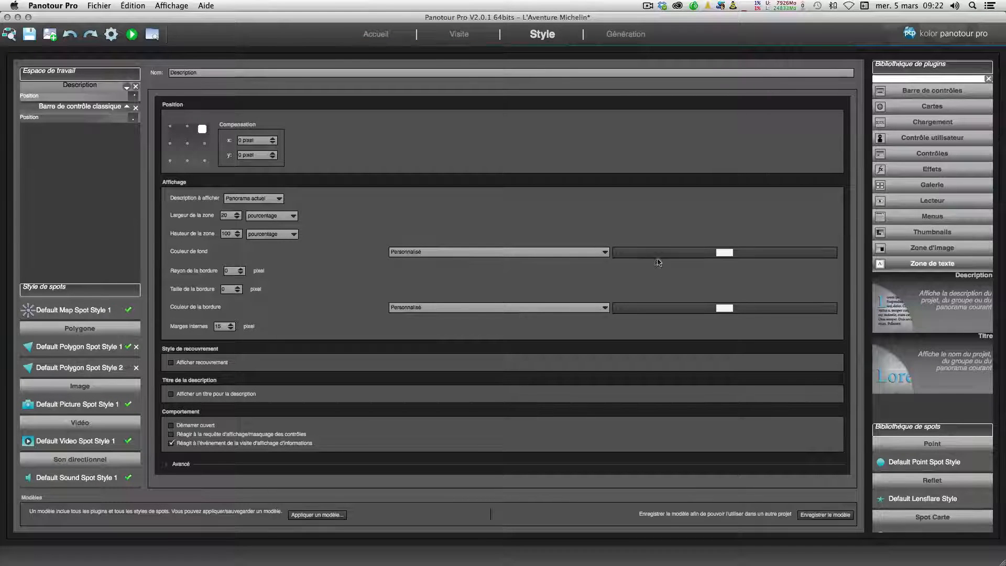
pyautogui.click(722, 256)
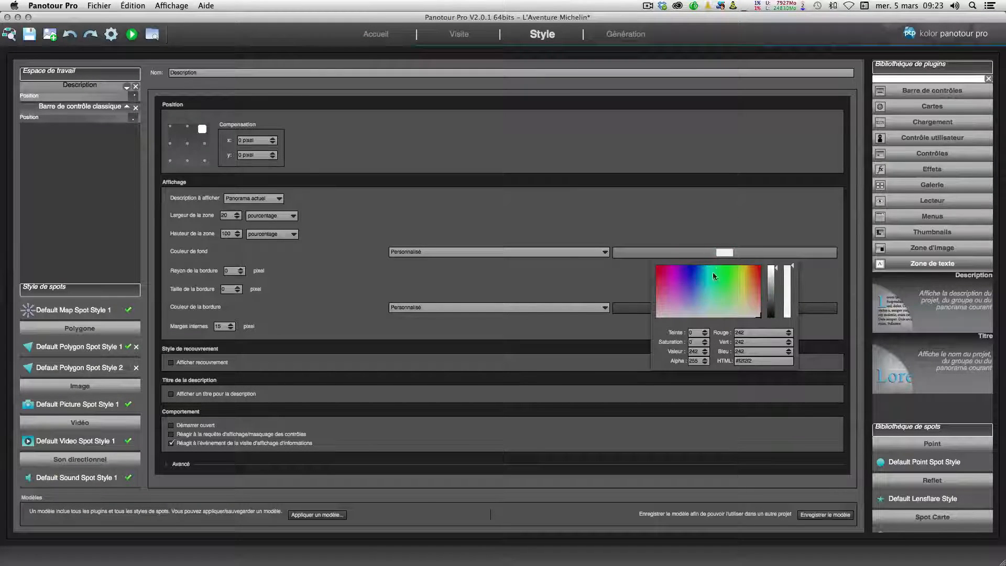
pyautogui.click(611, 281)
pyautogui.click(605, 252)
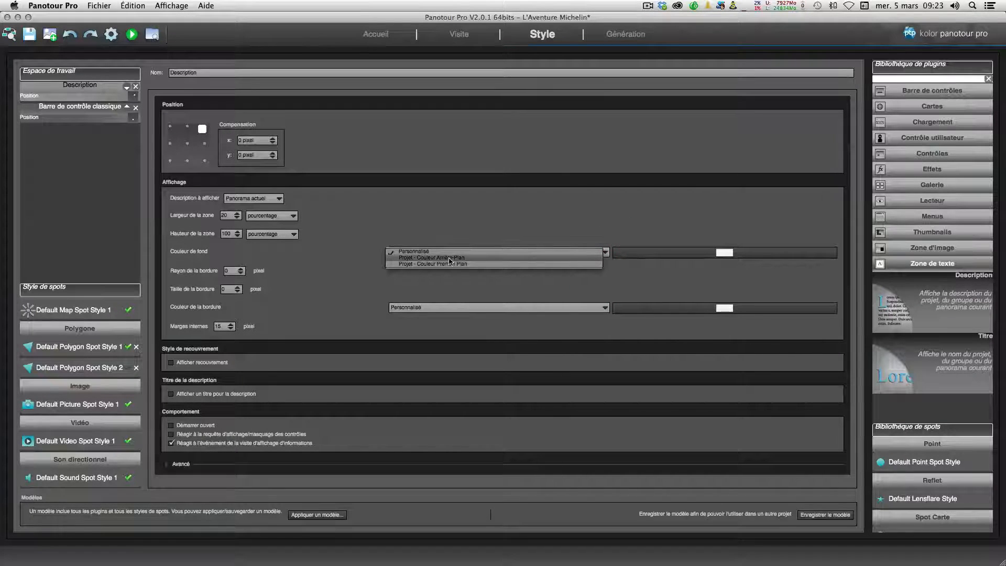
pyautogui.click(341, 270)
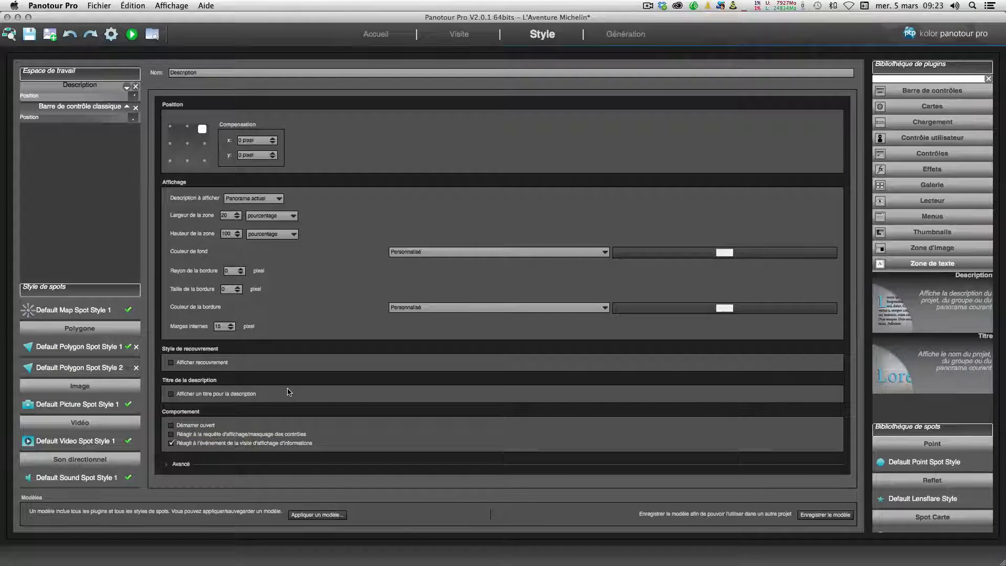
# Step: Make the Description panel react to show/hide controls requests and review its advanced options
pyautogui.click(171, 434)
pyautogui.click(166, 466)
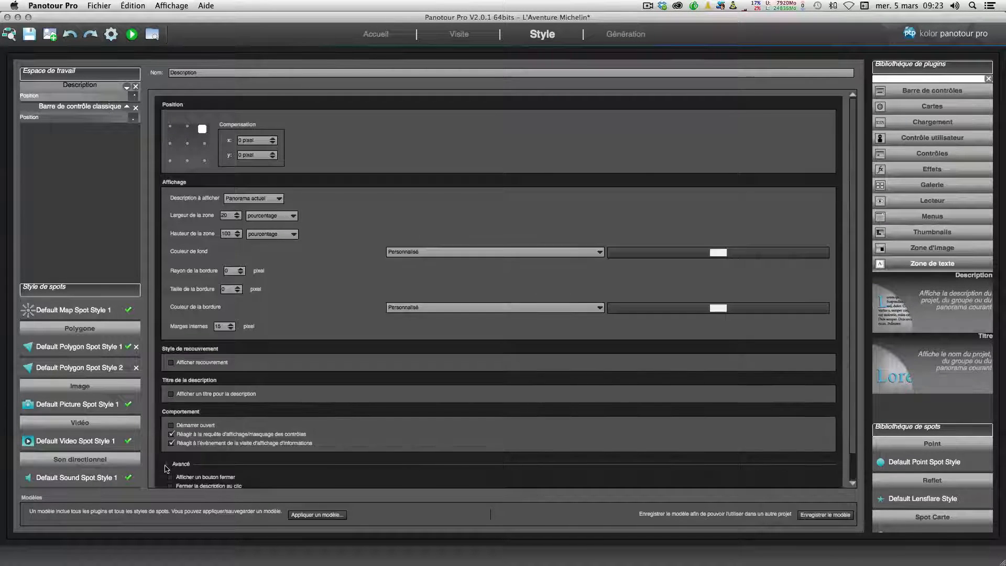
pyautogui.scroll(-1, 262, 345)
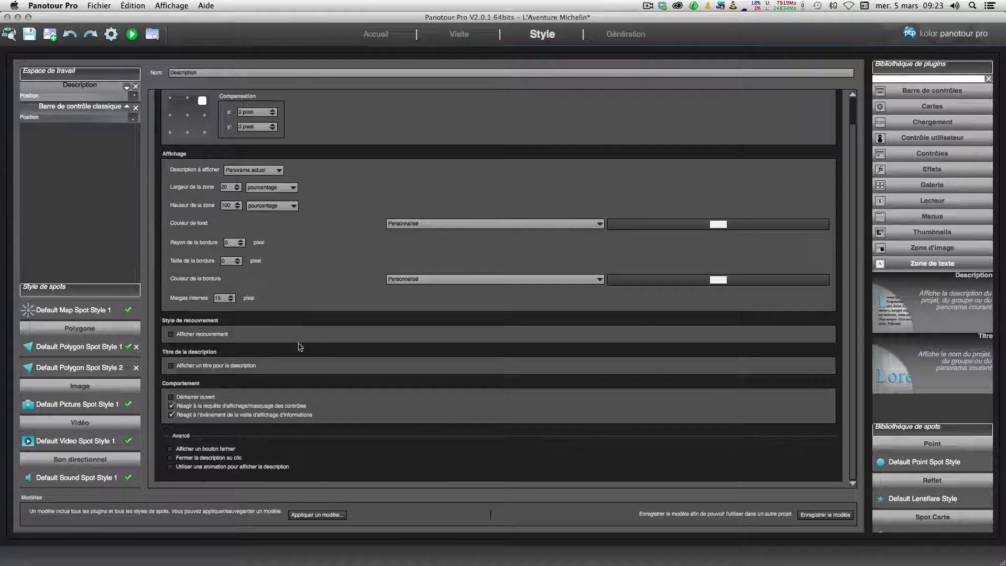
pyautogui.click(166, 438)
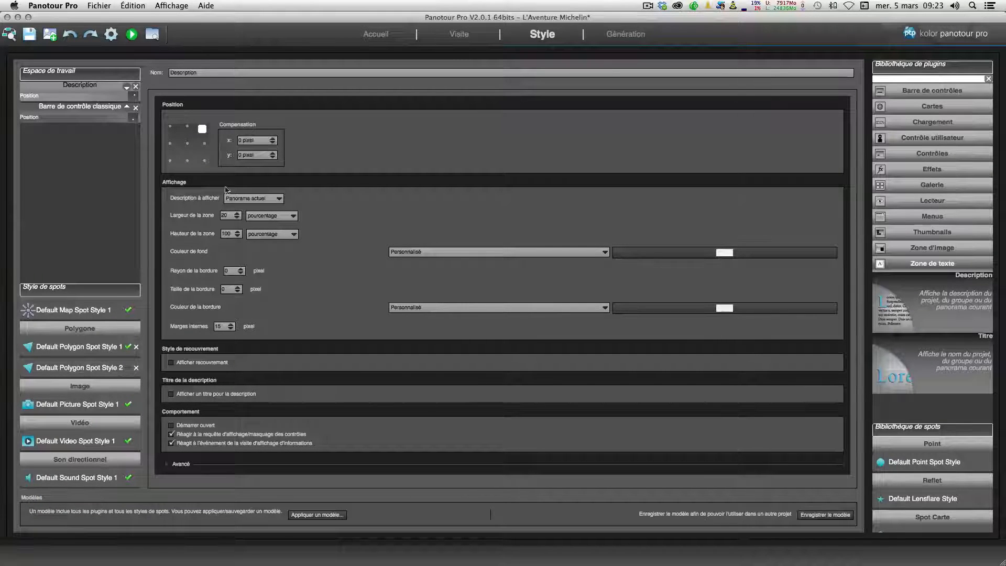
# Step: Regenerate and preview the tour, toggling the description panel with the control bar's information button
pyautogui.click(110, 35)
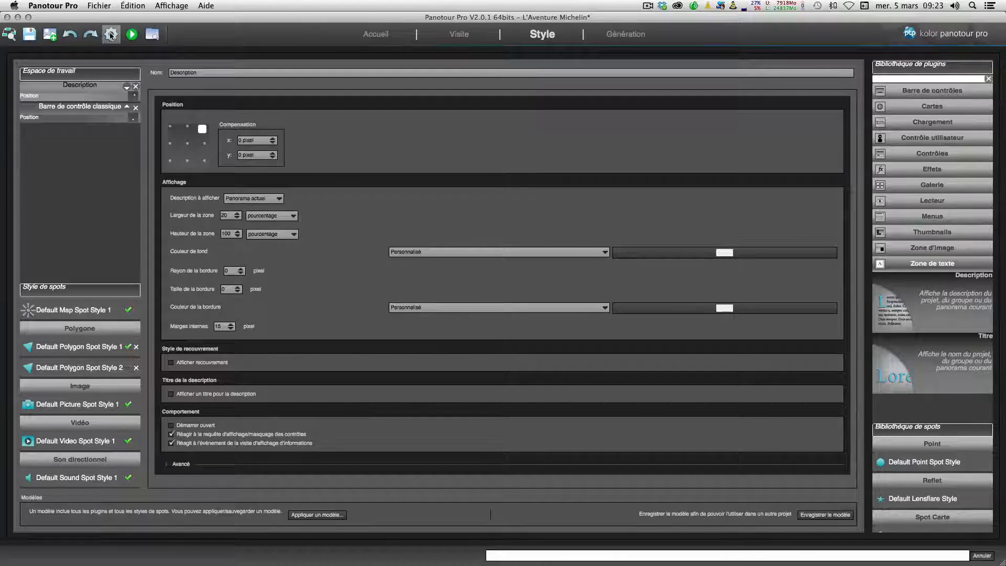
pyautogui.click(131, 35)
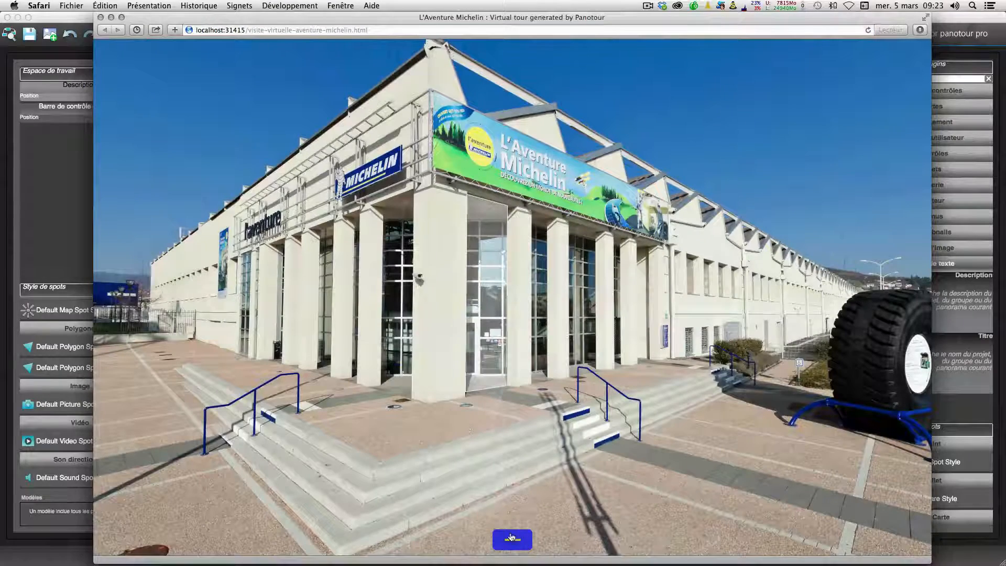
pyautogui.click(513, 540)
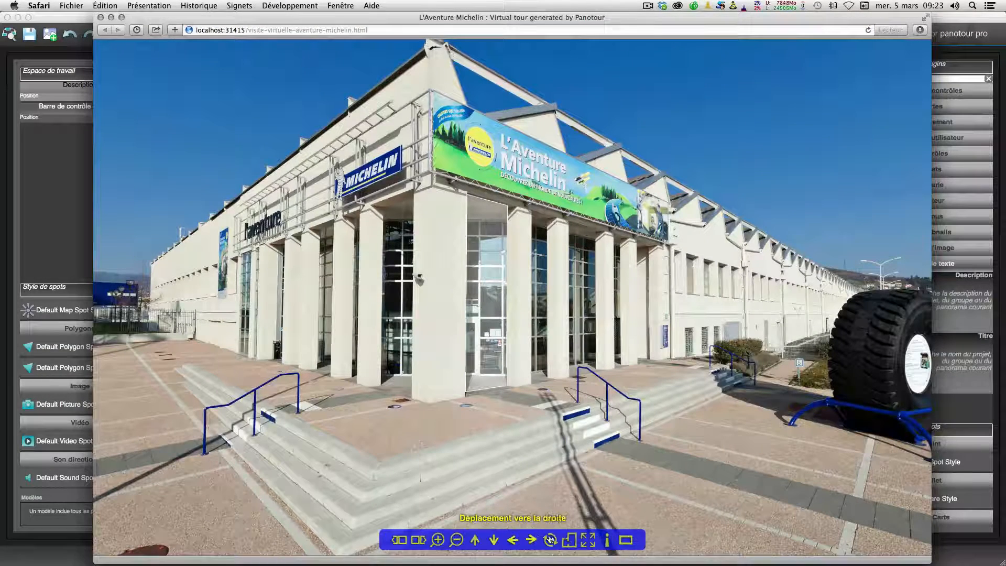
pyautogui.click(608, 540)
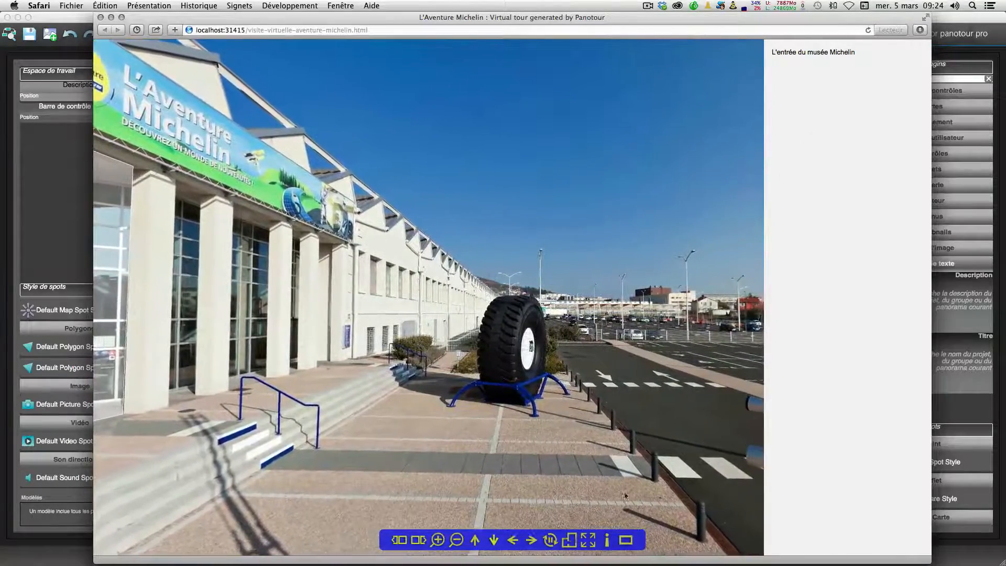
pyautogui.click(607, 541)
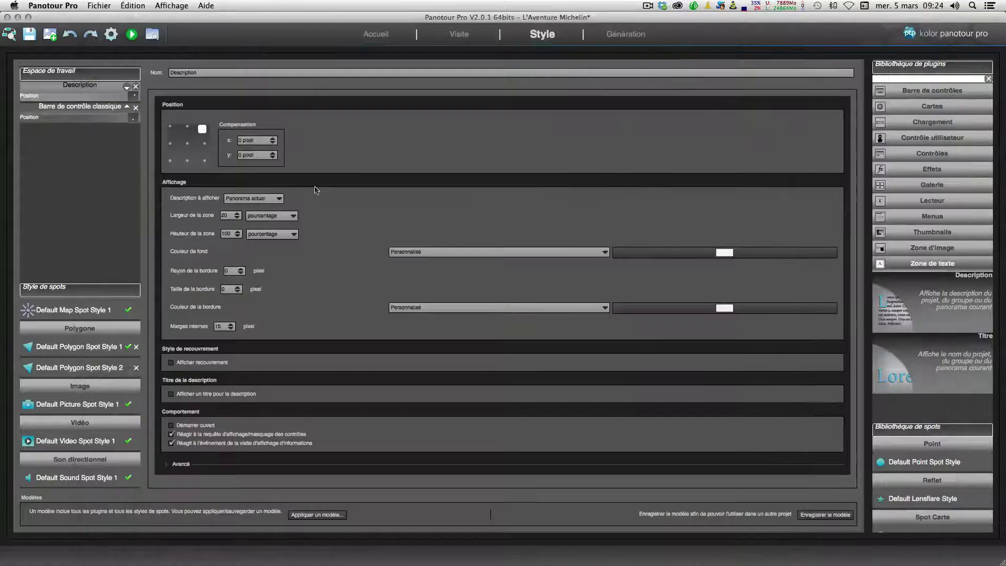
# Step: Set the Description panel's offset to -1 pixel horizontally and -2 pixels vertically
pyautogui.scroll(-1, 253, 141)
pyautogui.scroll(-2, 254, 153)
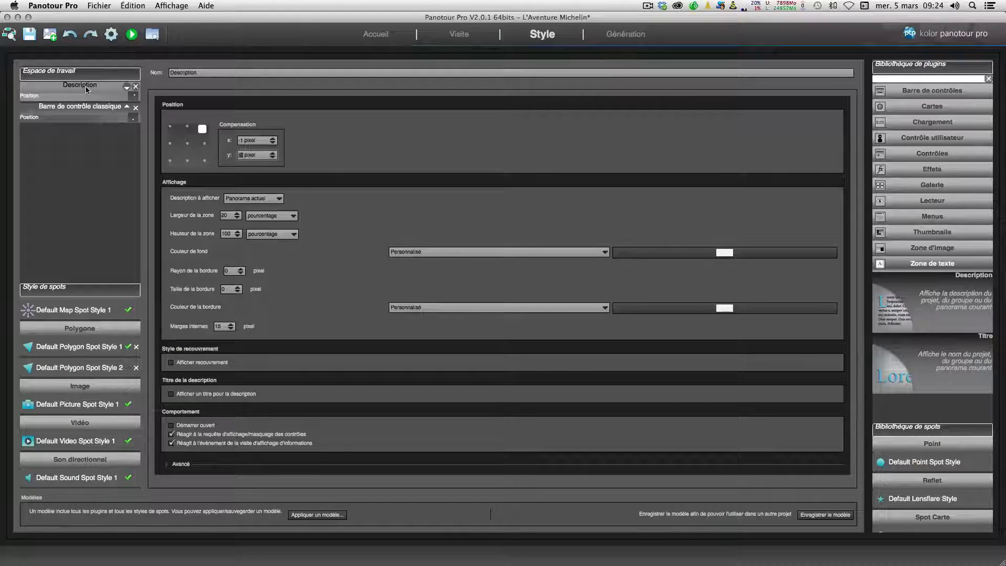
# Step: Inspect the tour's Plan properties in the tour view
pyautogui.click(459, 35)
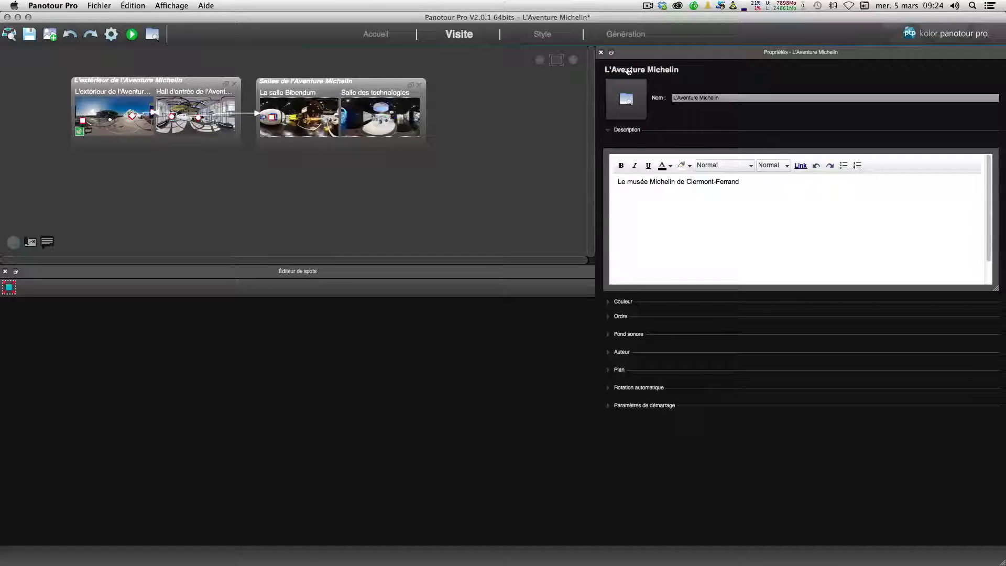
pyautogui.click(608, 370)
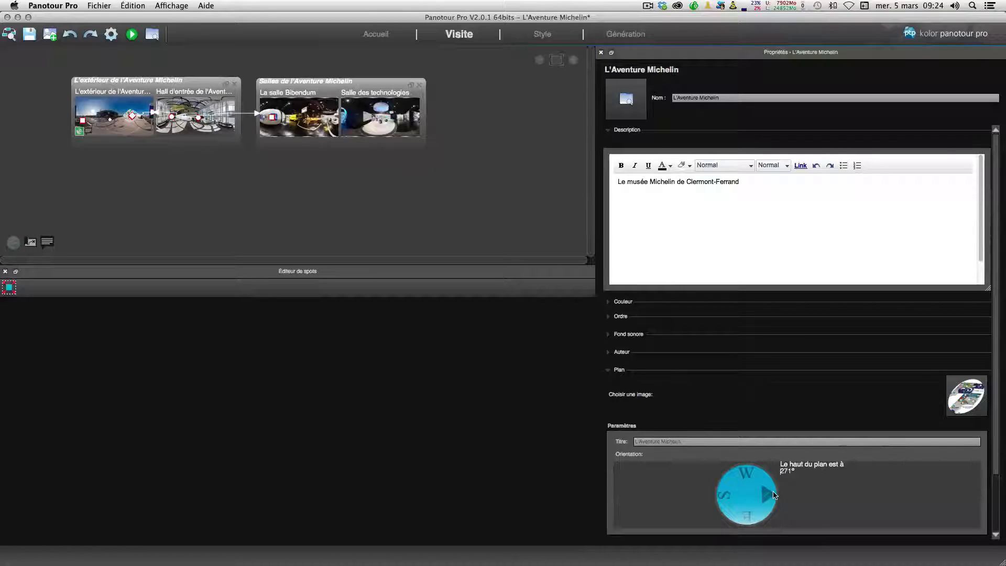
pyautogui.click(538, 38)
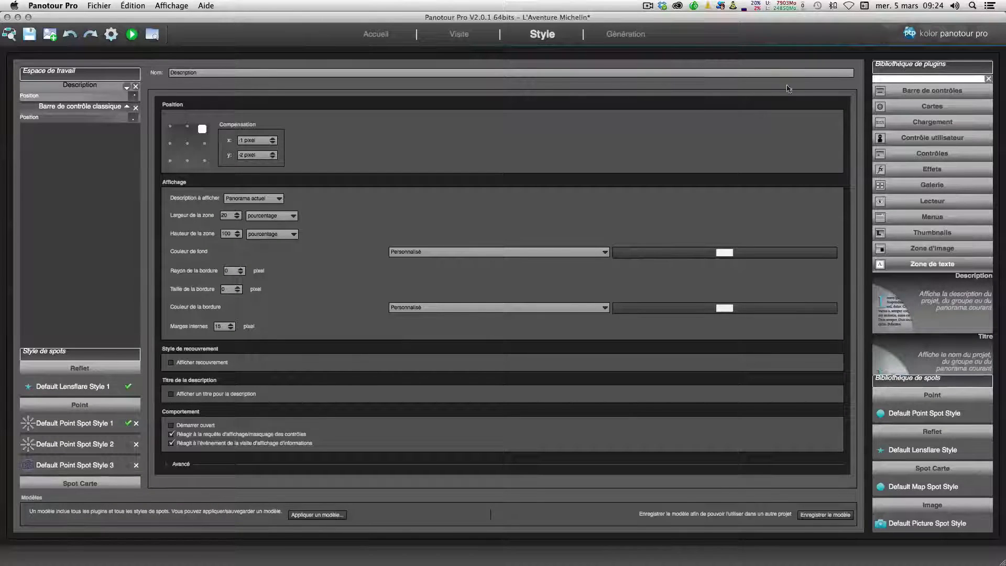
# Step: Add the Plan plugin from the Cartes library to the project
pyautogui.click(935, 263)
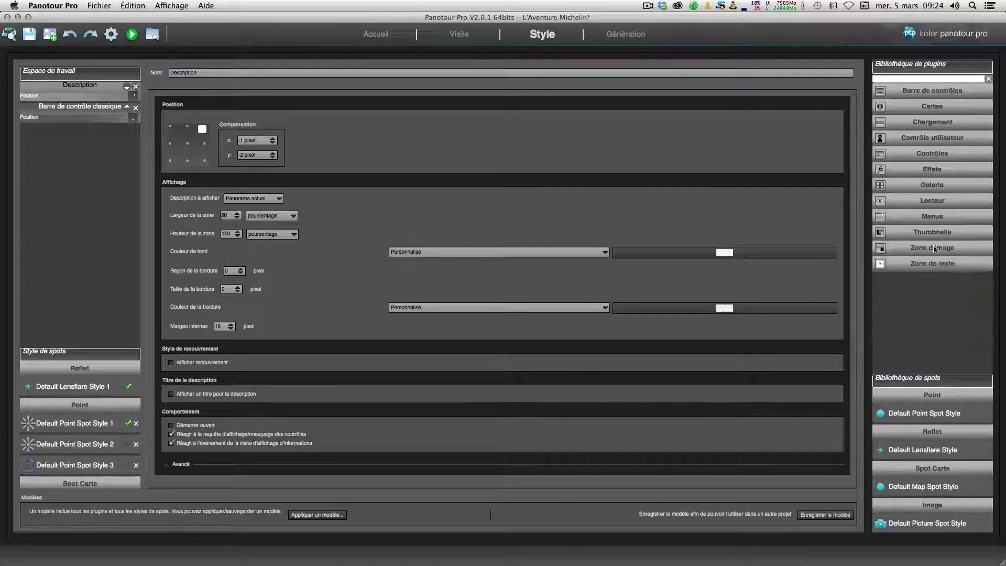
pyautogui.click(926, 107)
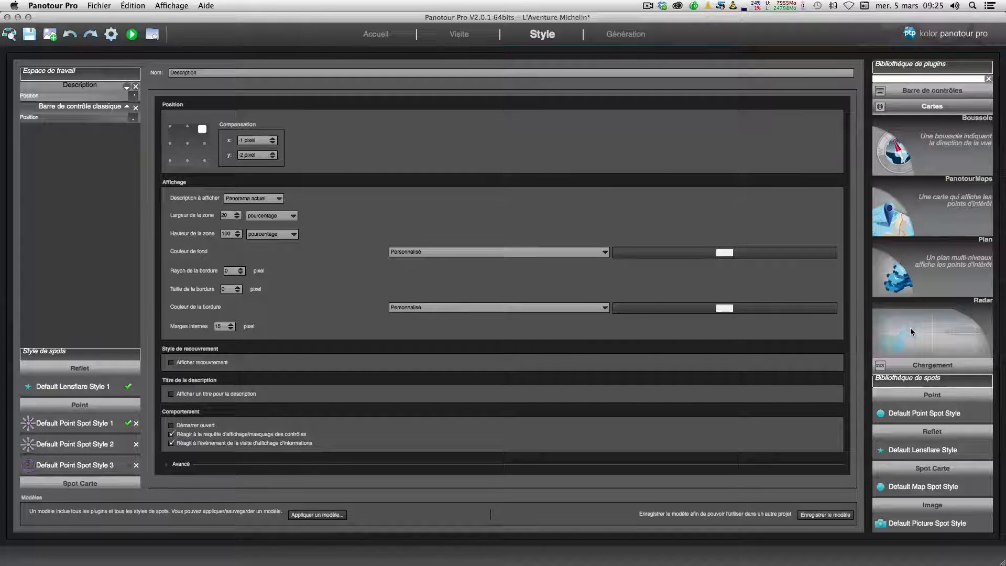
pyautogui.doubleClick(911, 277)
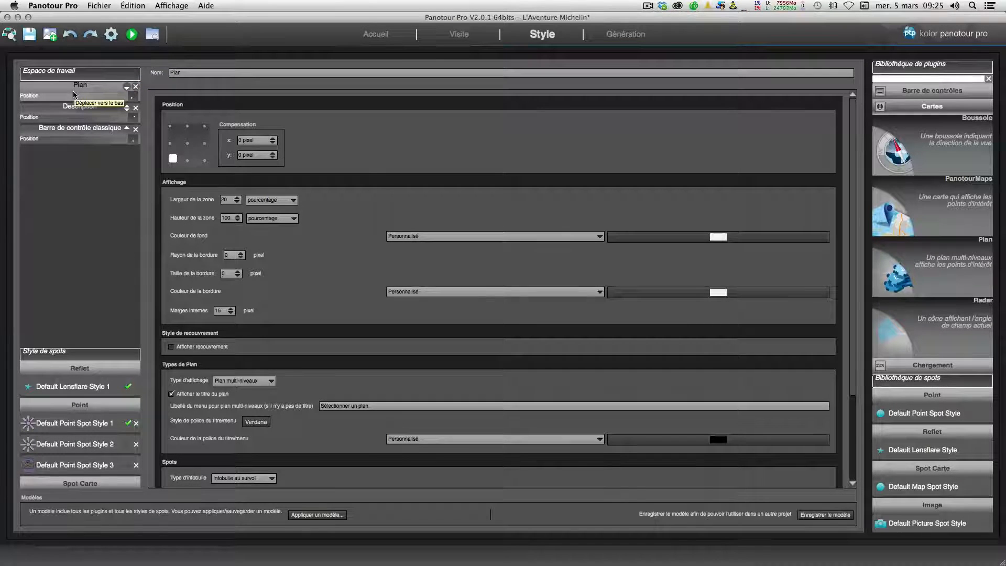
# Step: Review the control bar's Afficher/Masquer le plan control and anchor the Plan panel to the top-left position
pyautogui.click(72, 136)
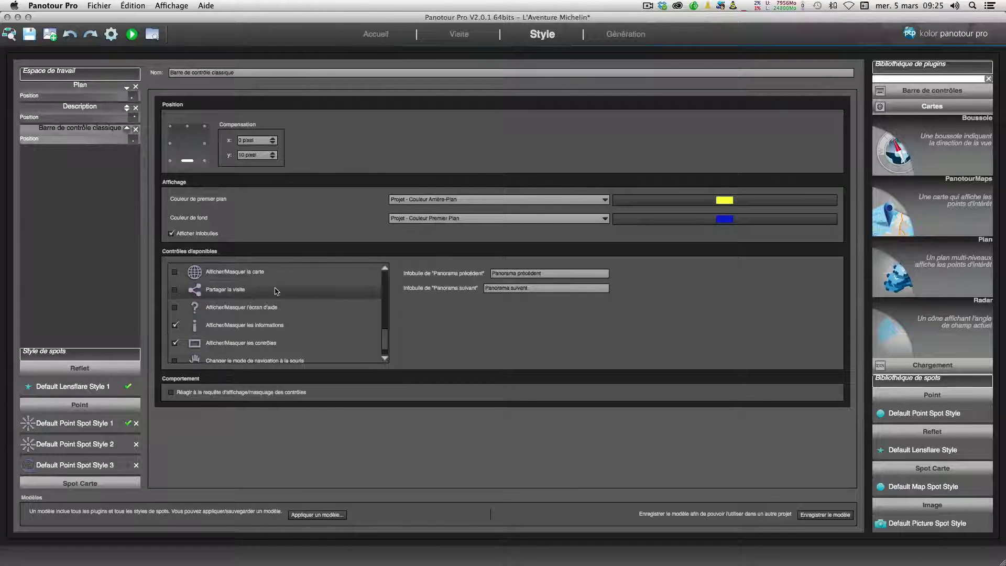
pyautogui.scroll(-1, 242, 305)
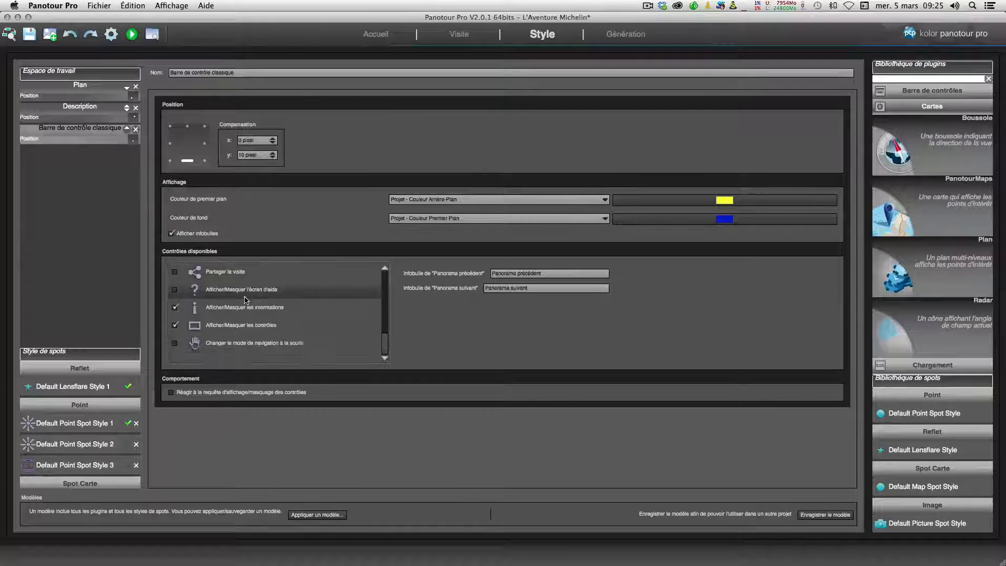
pyautogui.scroll(1, 236, 309)
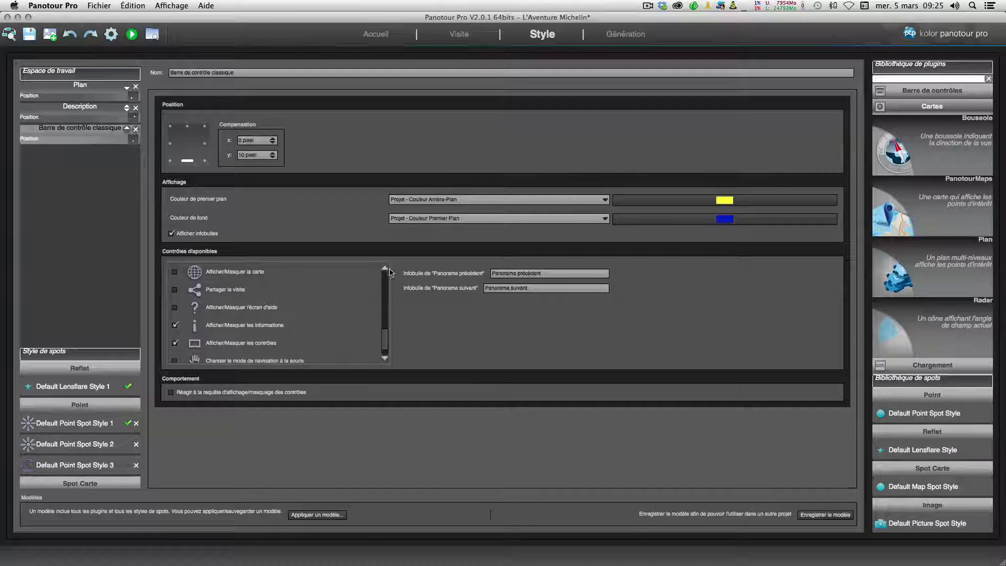
pyautogui.scroll(2, 315, 285)
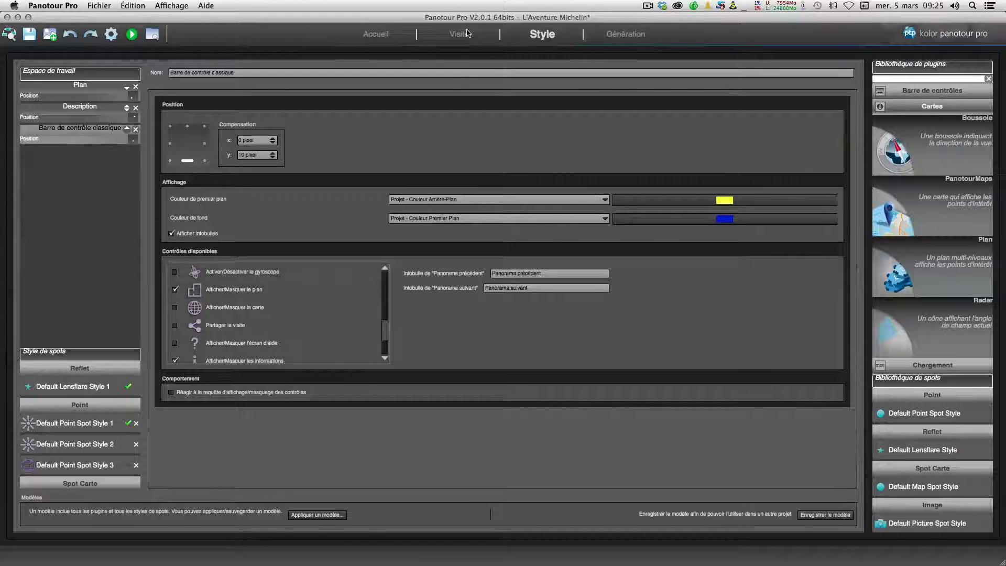
pyautogui.click(77, 87)
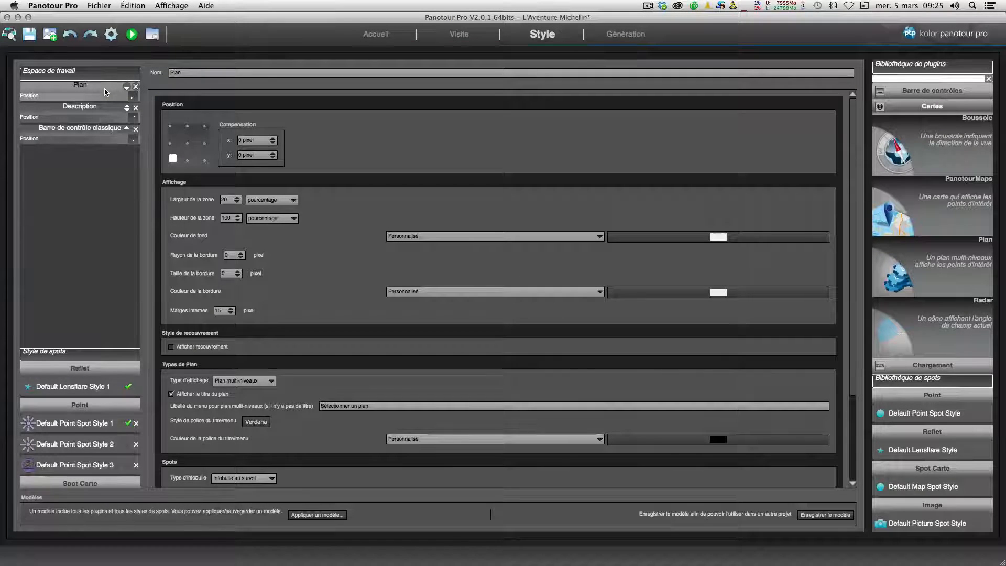
pyautogui.click(170, 128)
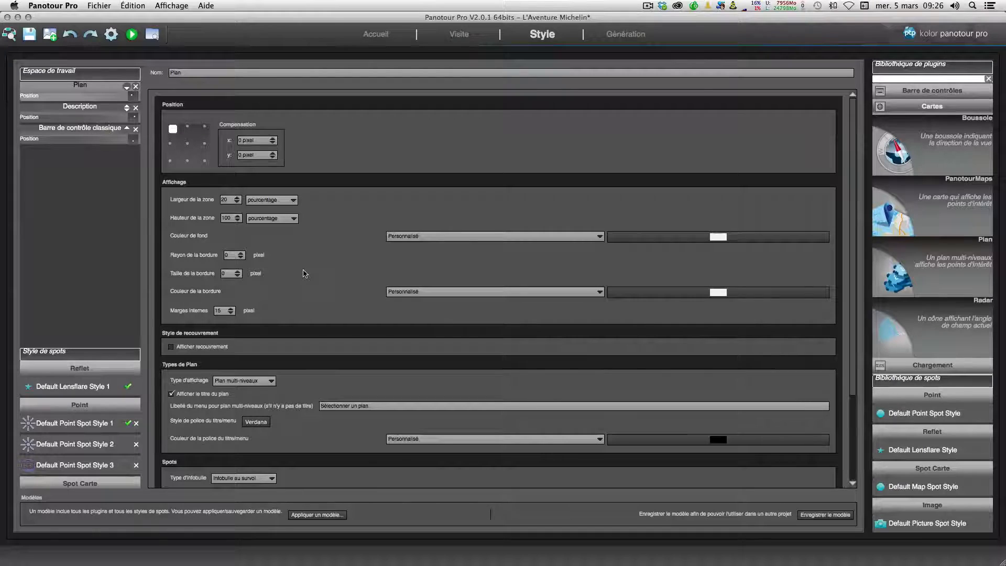
# Step: Set the Plan's display type to Plan simple
pyautogui.scroll(-5, 304, 273)
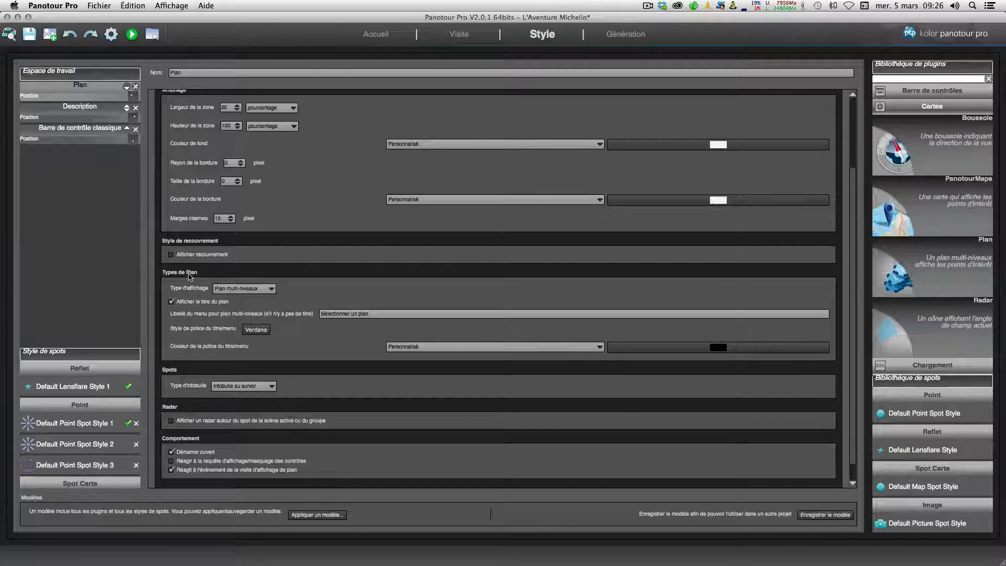
pyautogui.click(256, 293)
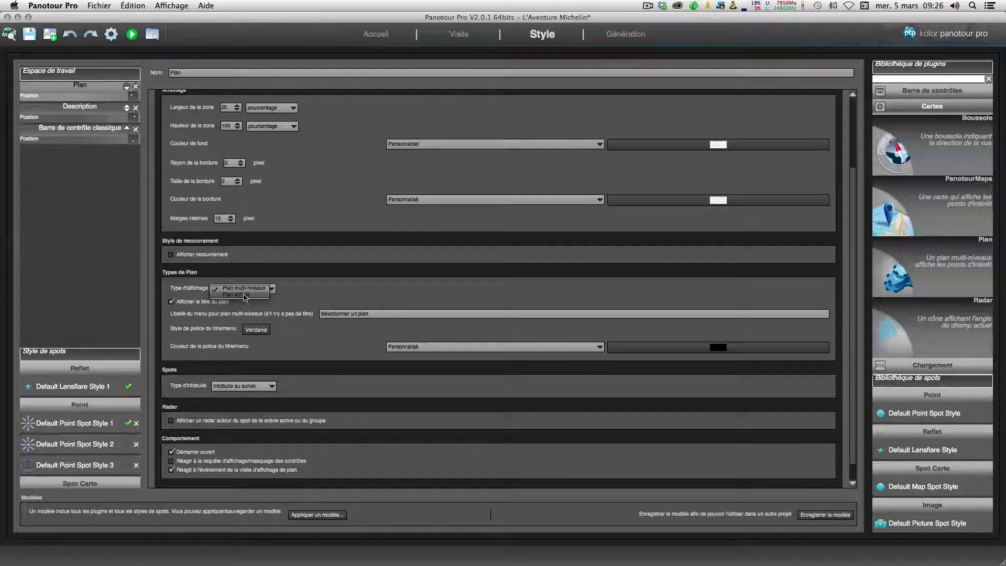
pyautogui.click(244, 294)
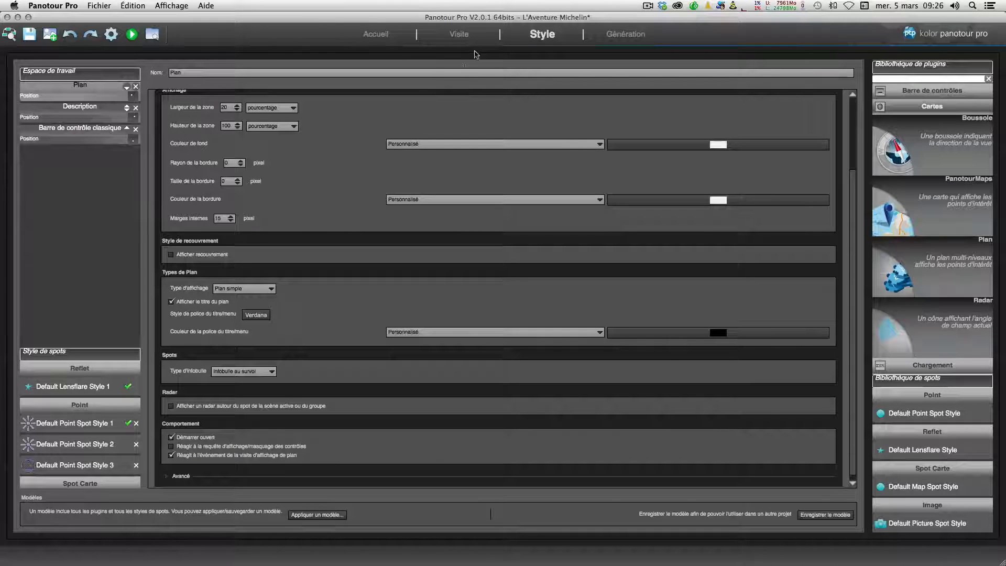
# Step: Inspect the Plan settings of the tour's two panorama groups
pyautogui.click(459, 33)
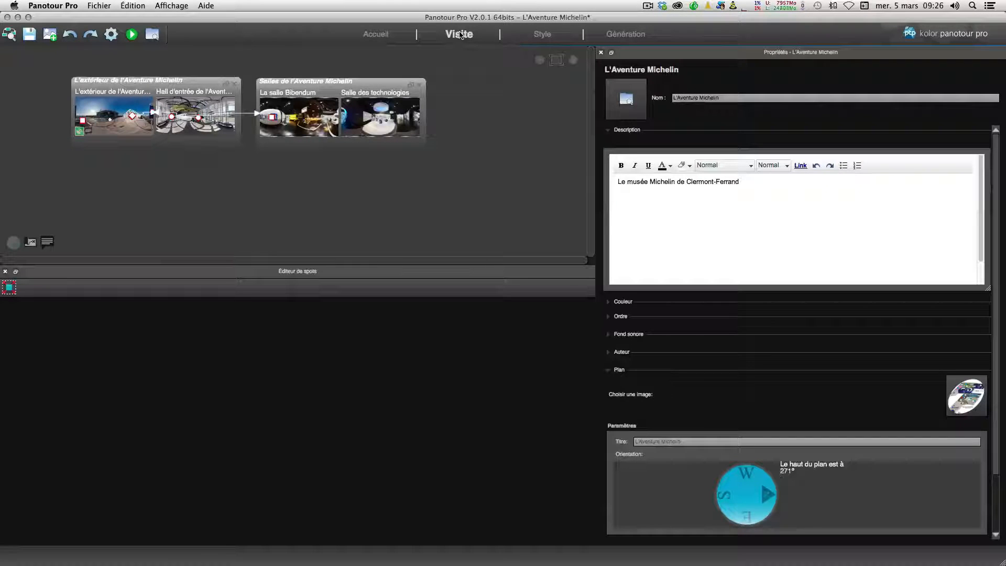
pyautogui.click(157, 80)
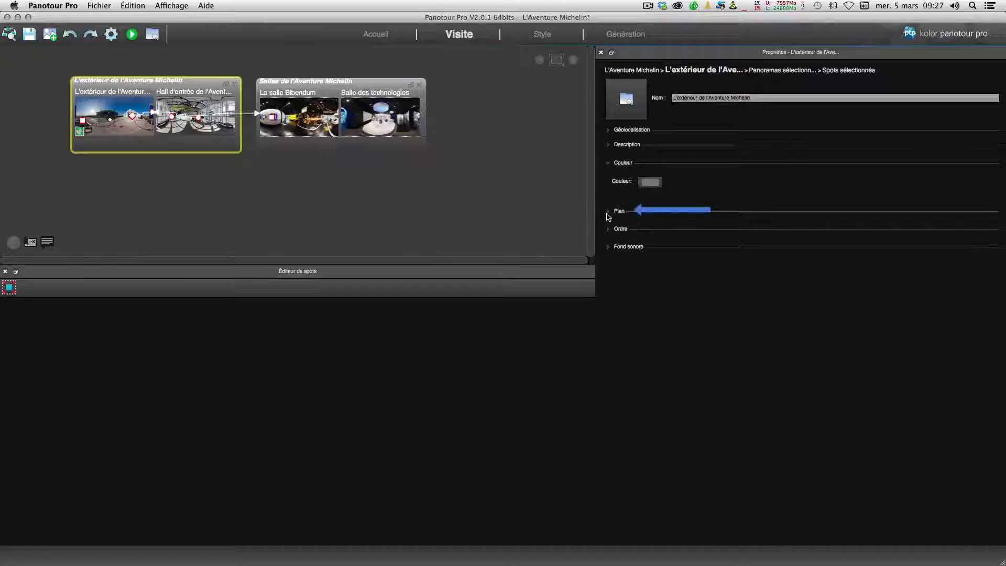
pyautogui.click(345, 83)
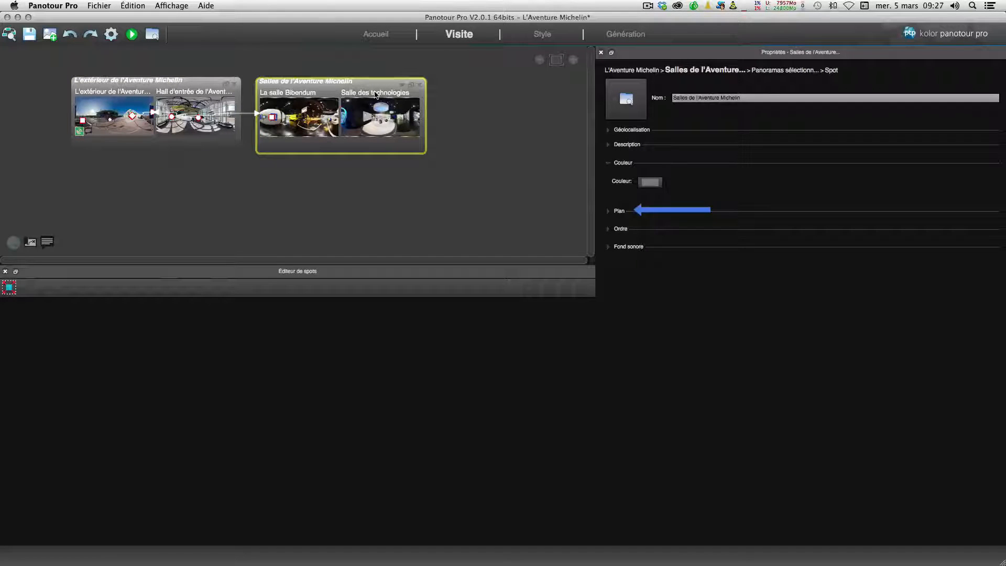
pyautogui.click(549, 36)
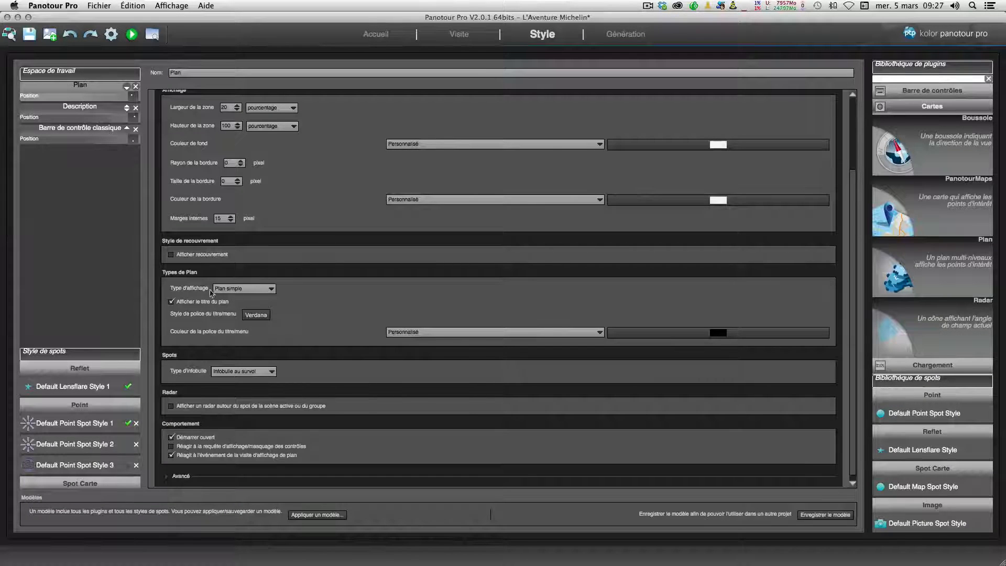
# Step: Switch the Plan display type to Plan multi-niveaux and back to Plan simple
pyautogui.click(241, 289)
pyautogui.click(244, 282)
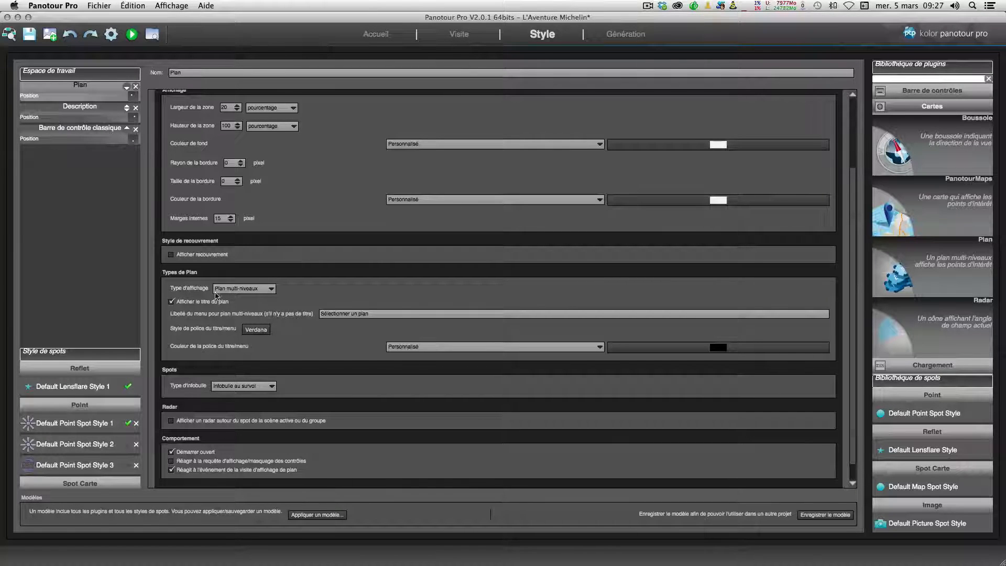
pyautogui.click(235, 289)
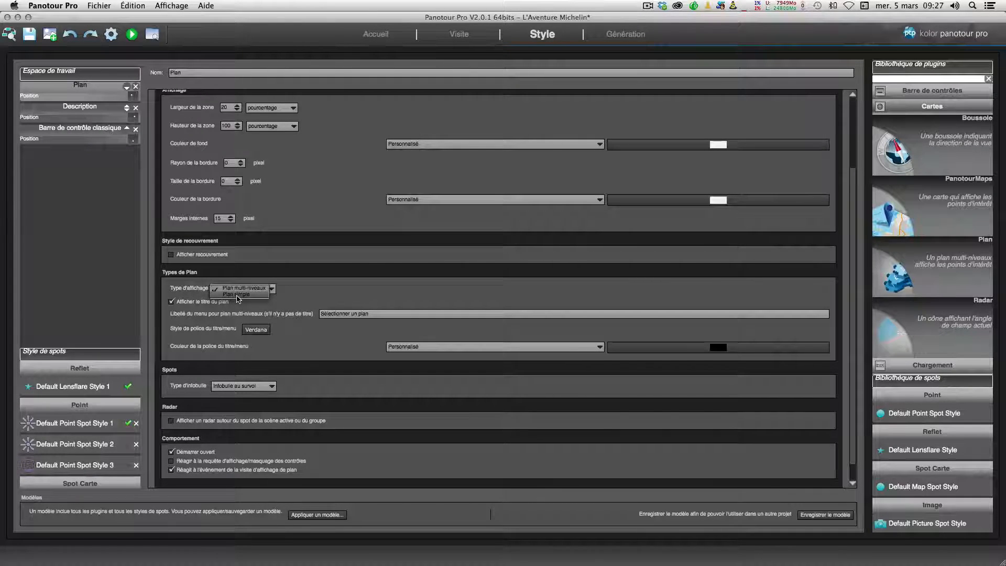
pyautogui.click(239, 296)
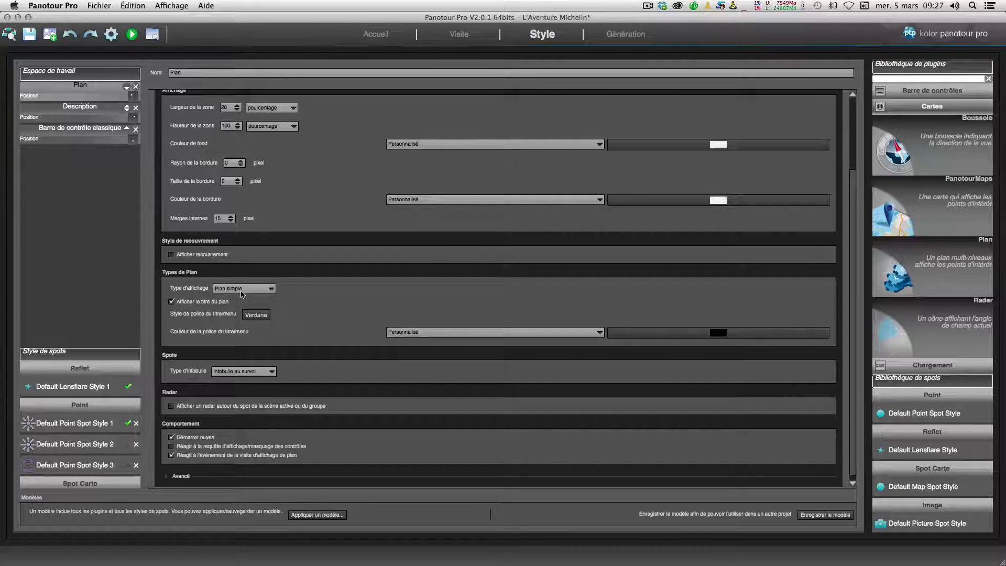
pyautogui.click(244, 291)
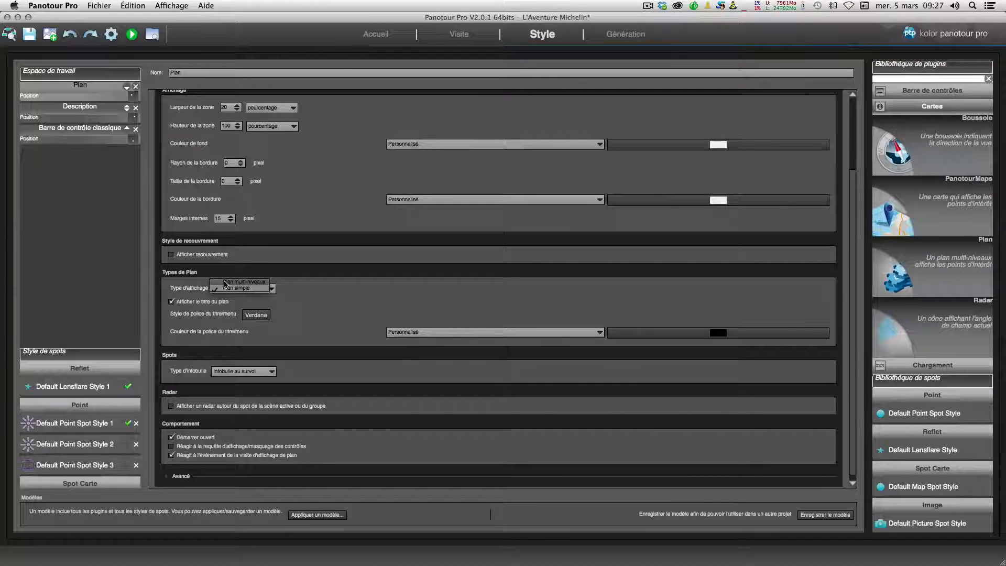
pyautogui.click(261, 288)
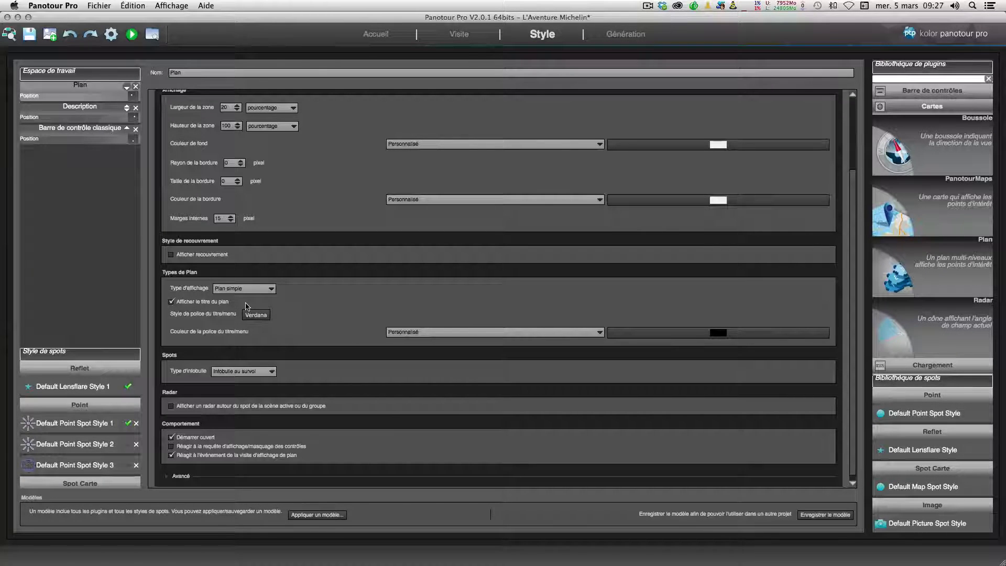
# Step: Enable the radar around the active scene's spot on the Plan
pyautogui.scroll(-1, 248, 306)
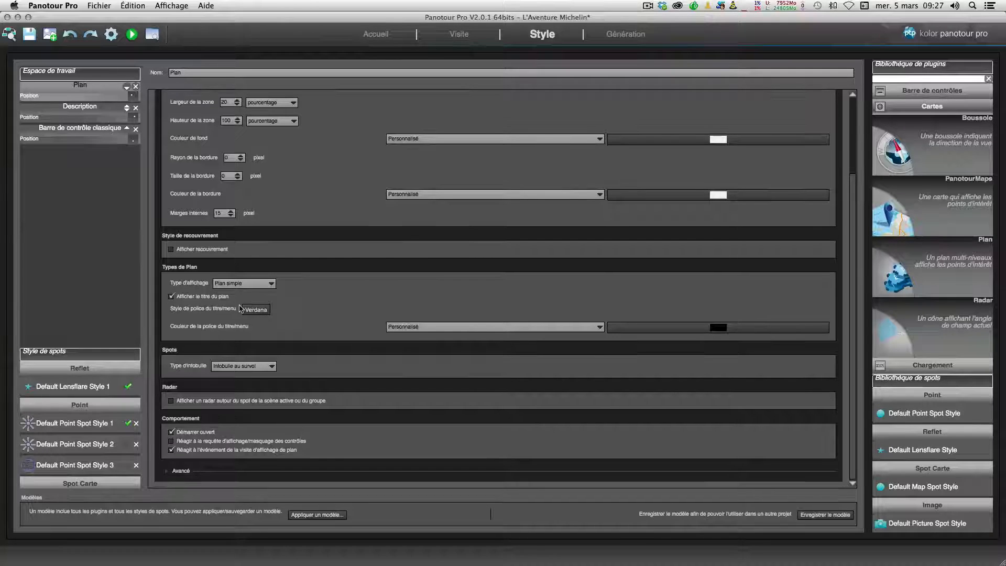
pyautogui.click(171, 401)
pyautogui.scroll(-3, 172, 404)
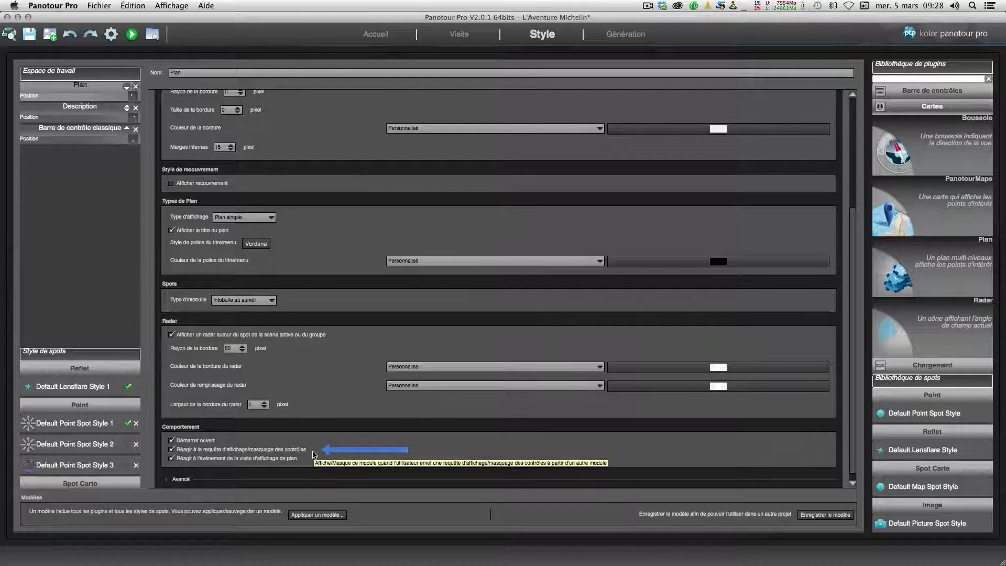
# Step: Examine the Plan's advanced interface, display, animation and behaviour options
pyautogui.click(167, 480)
pyautogui.scroll(-3, 213, 393)
pyautogui.scroll(-2, 218, 381)
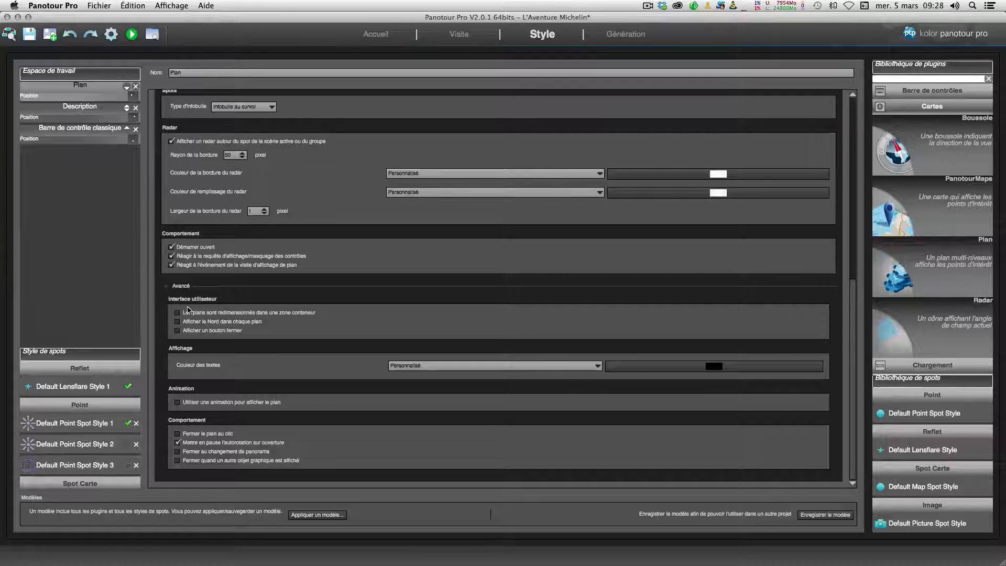
pyautogui.click(166, 288)
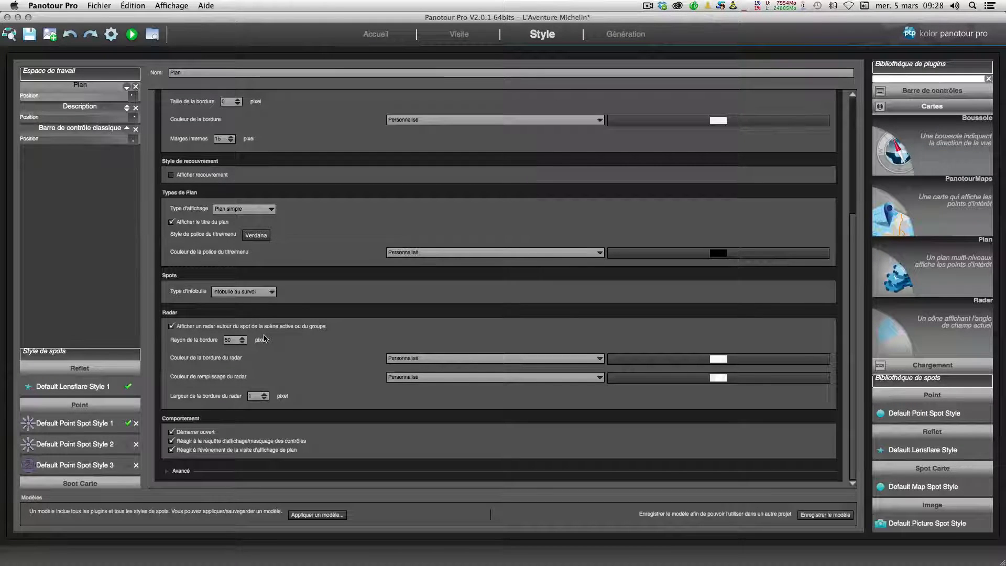
pyautogui.scroll(2, 265, 339)
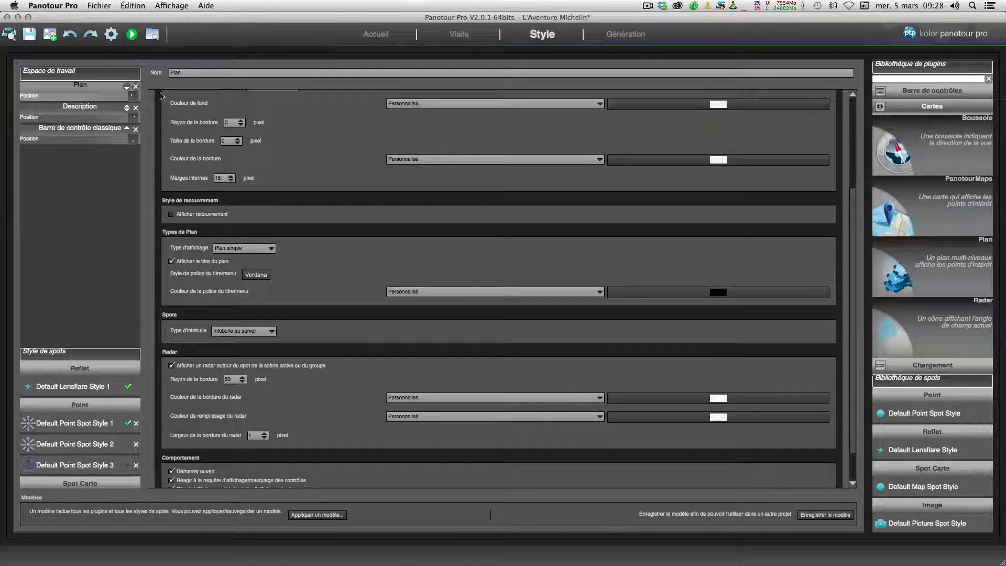
# Step: Generate the tour and preview it, showing and hiding the Plan from the control bar
pyautogui.click(111, 36)
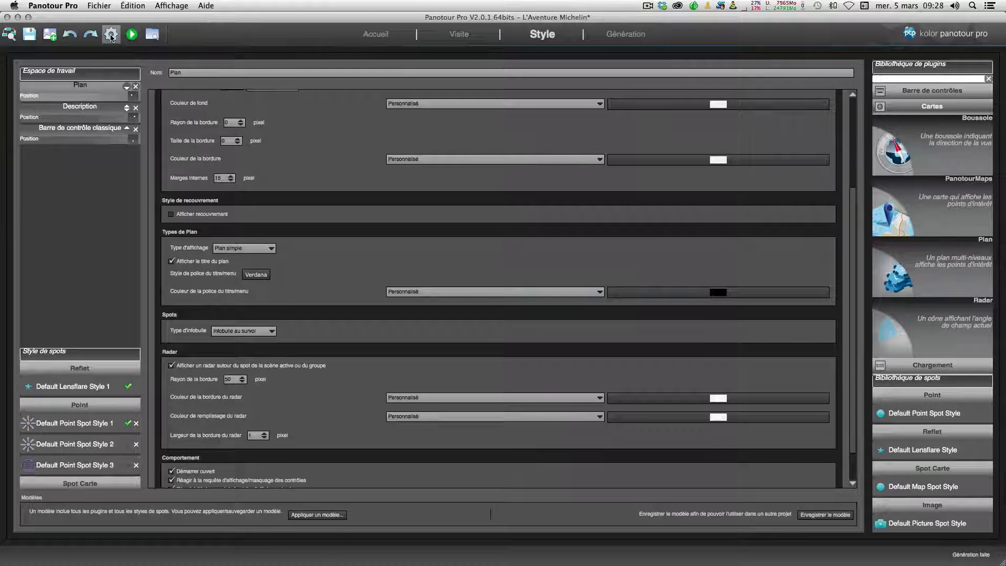
pyautogui.click(131, 34)
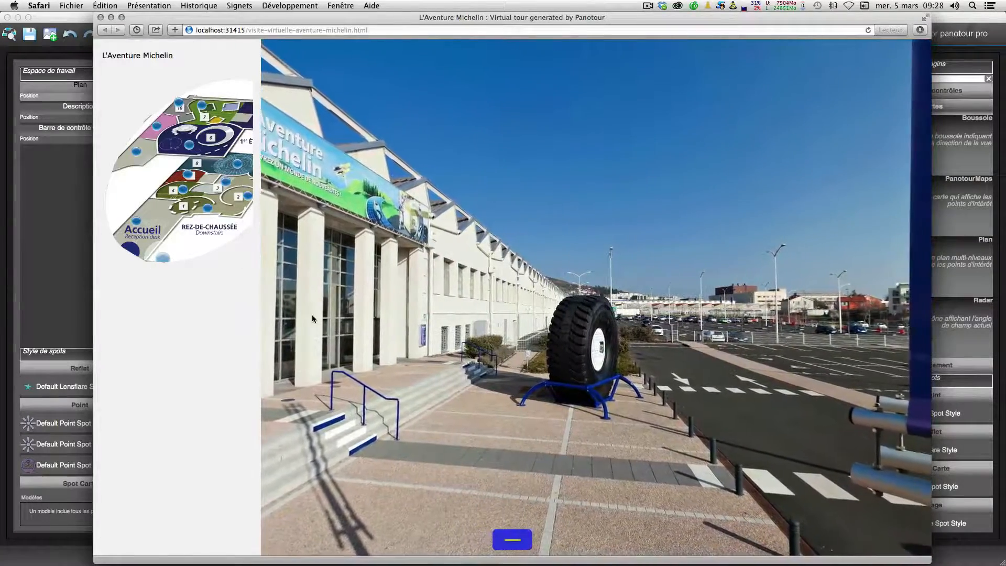
pyautogui.click(514, 540)
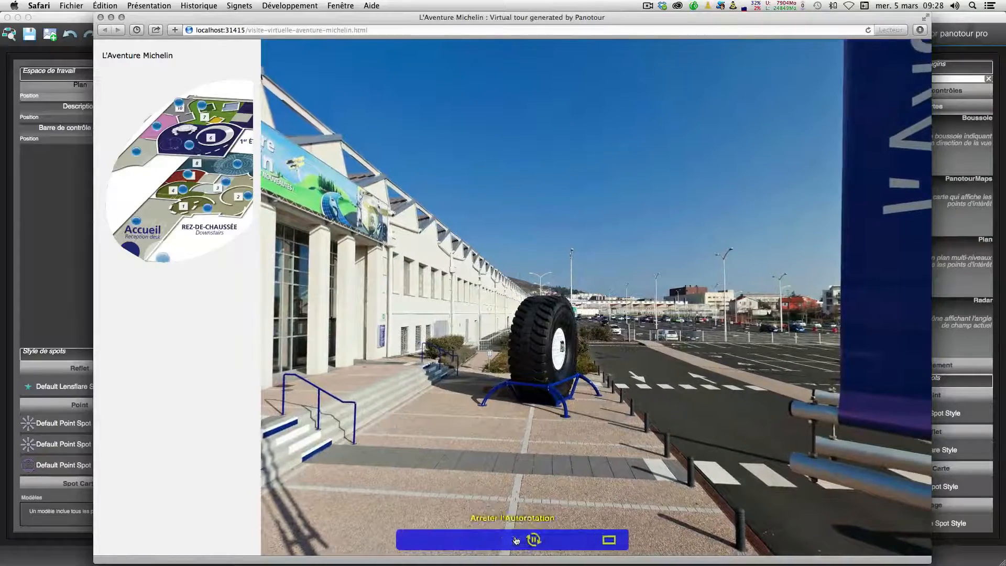
pyautogui.click(570, 541)
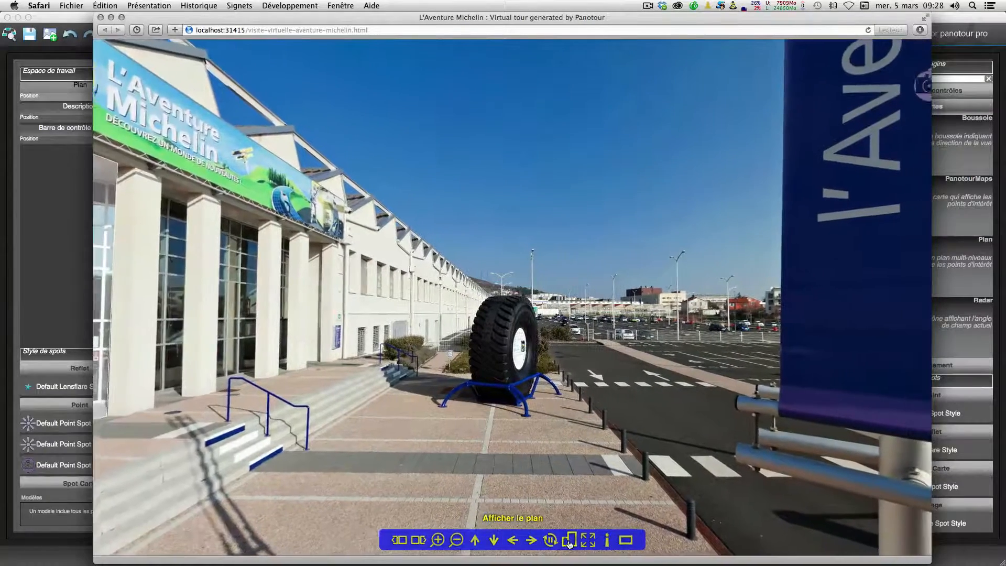
pyautogui.click(571, 541)
pyautogui.click(570, 541)
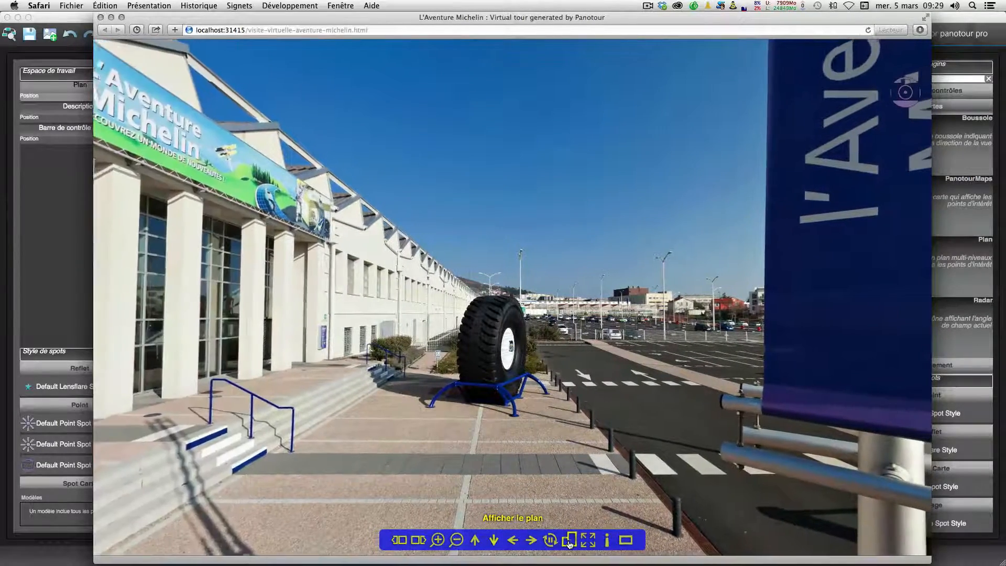
pyautogui.click(570, 541)
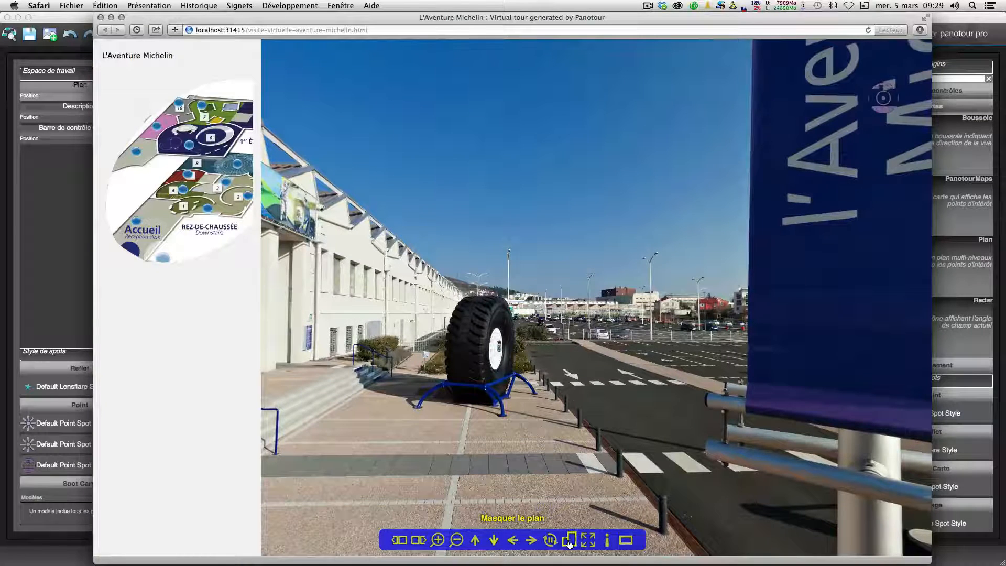
pyautogui.click(62, 240)
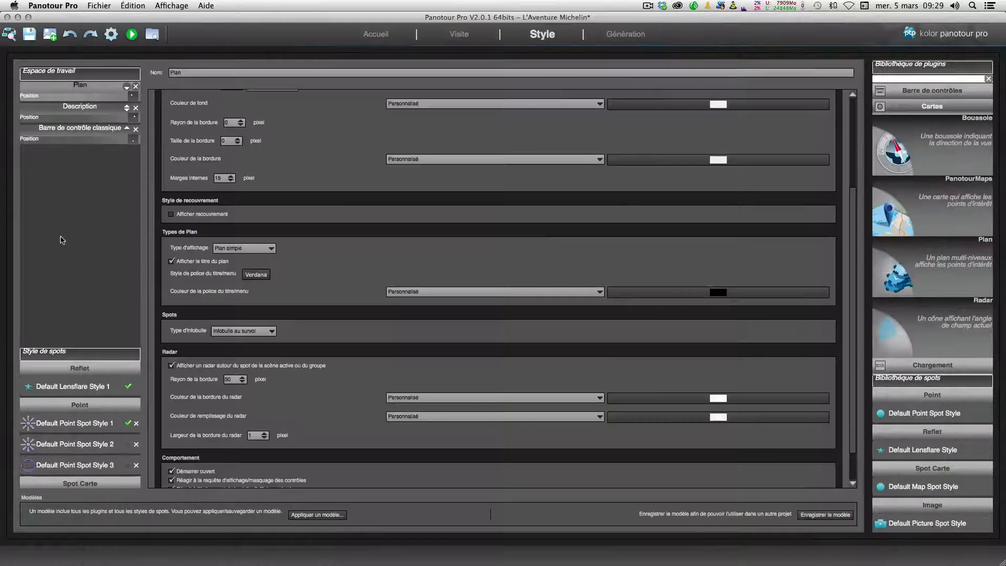
# Step: Lower the alpha of the Plan's background colour and of its border colour
pyautogui.scroll(5, 322, 254)
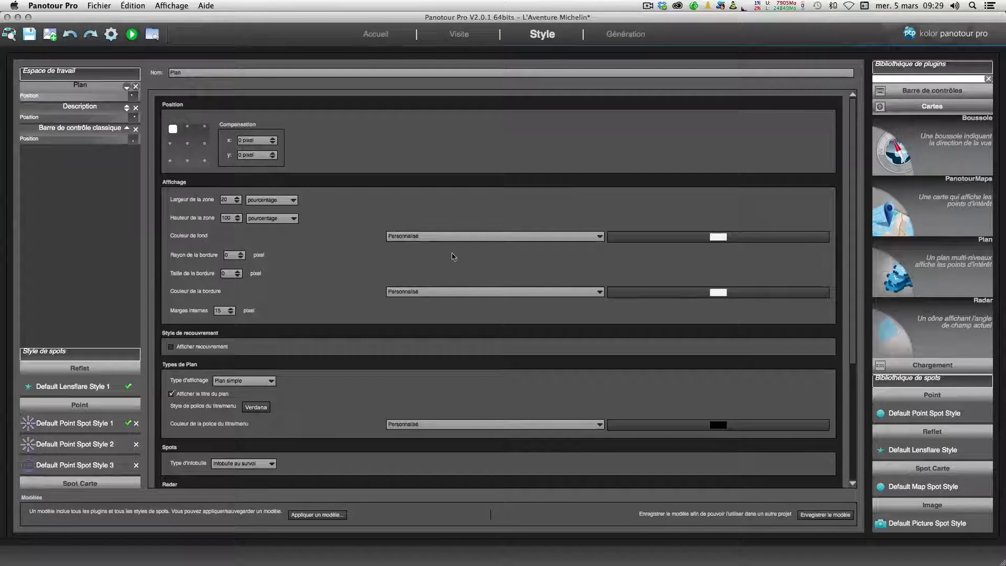
pyautogui.click(716, 239)
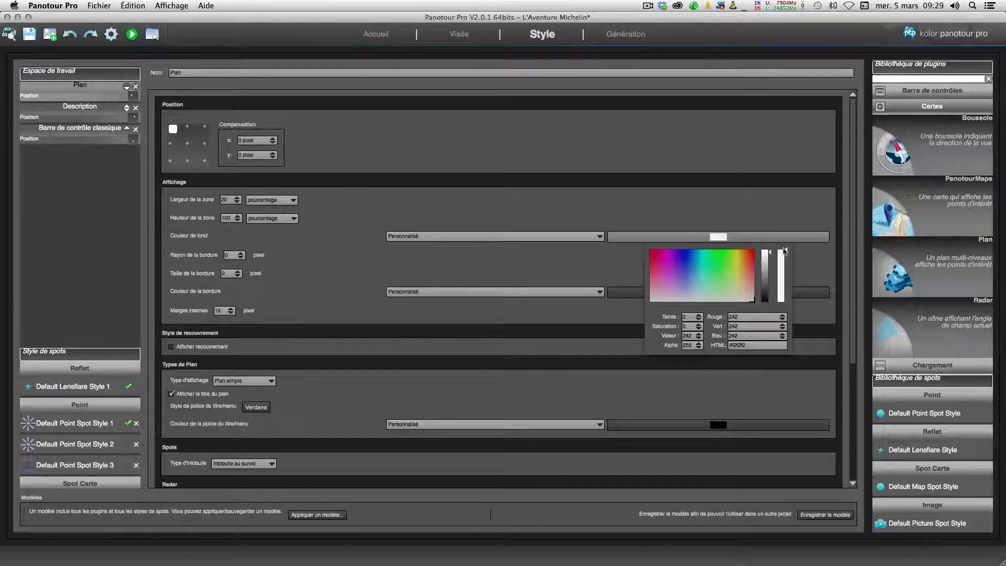
pyautogui.moveTo(786, 251); pyautogui.dragTo(784, 309)
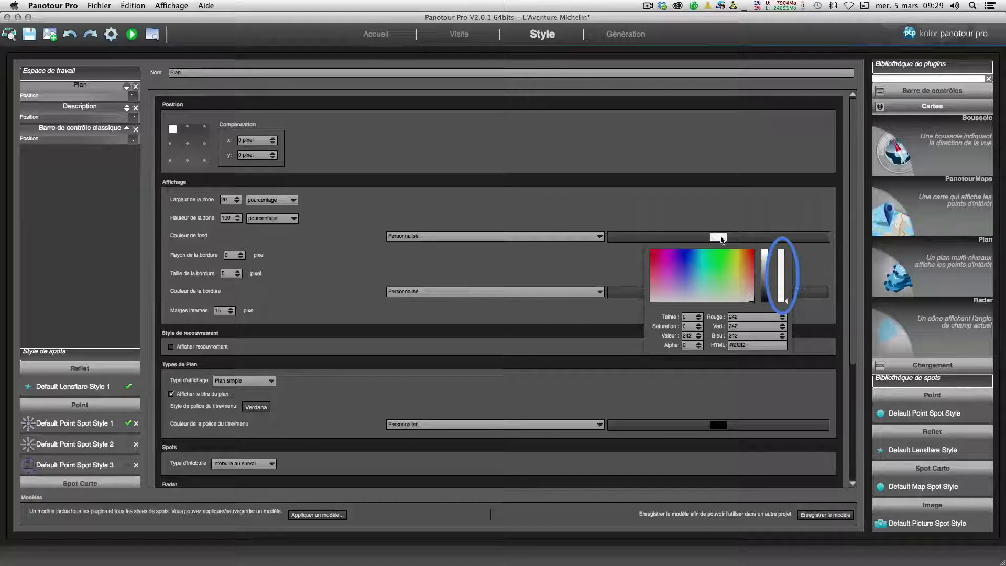
pyautogui.click(792, 285)
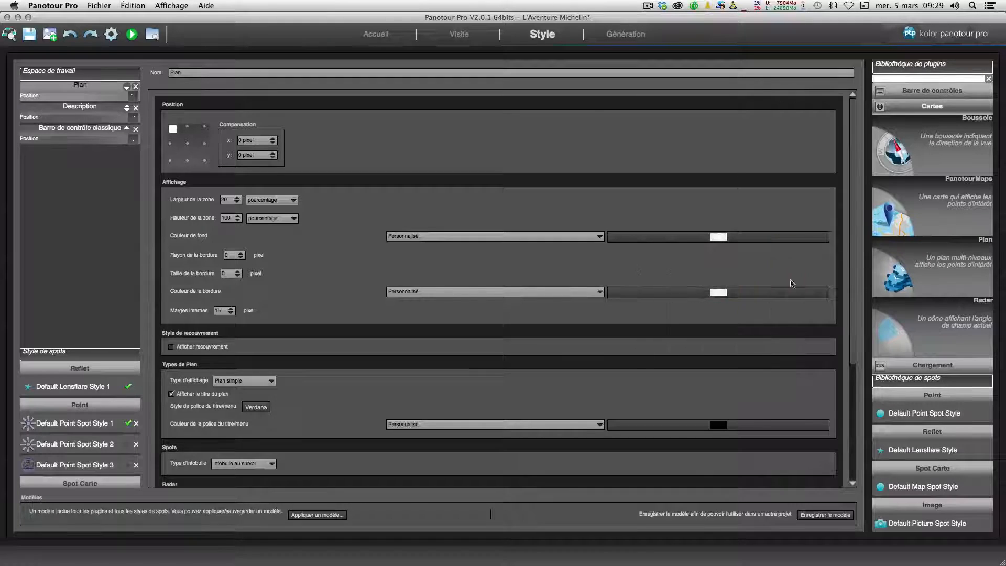
pyautogui.click(722, 294)
pyautogui.moveTo(786, 308); pyautogui.dragTo(784, 364)
pyautogui.click(414, 262)
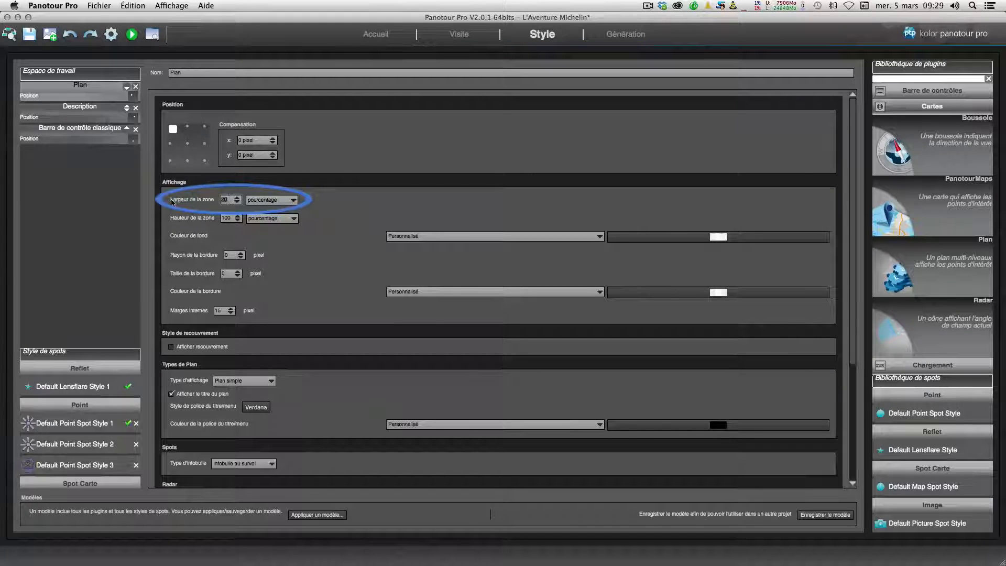
# Step: Set the Plan zone width to 30 percent and regenerate the tour
pyautogui.write('30')
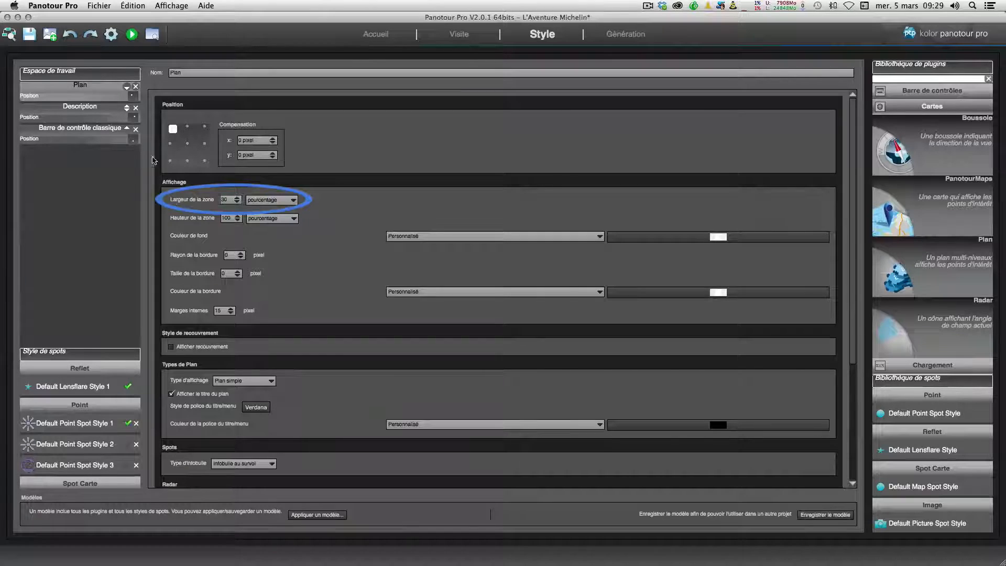
pyautogui.click(111, 37)
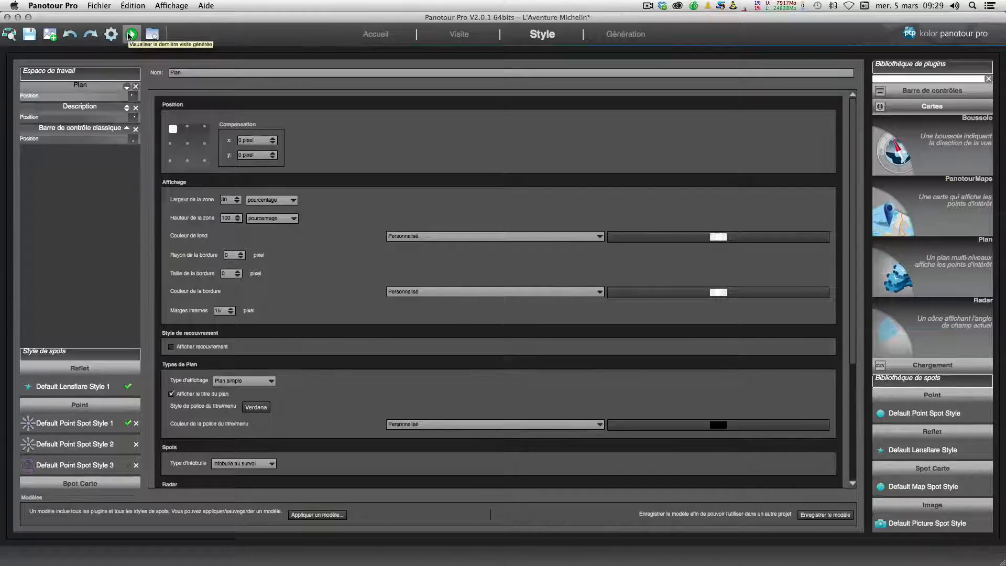
# Step: Preview the generated tour, showing and hiding the wider Plan from the control bar
pyautogui.click(130, 35)
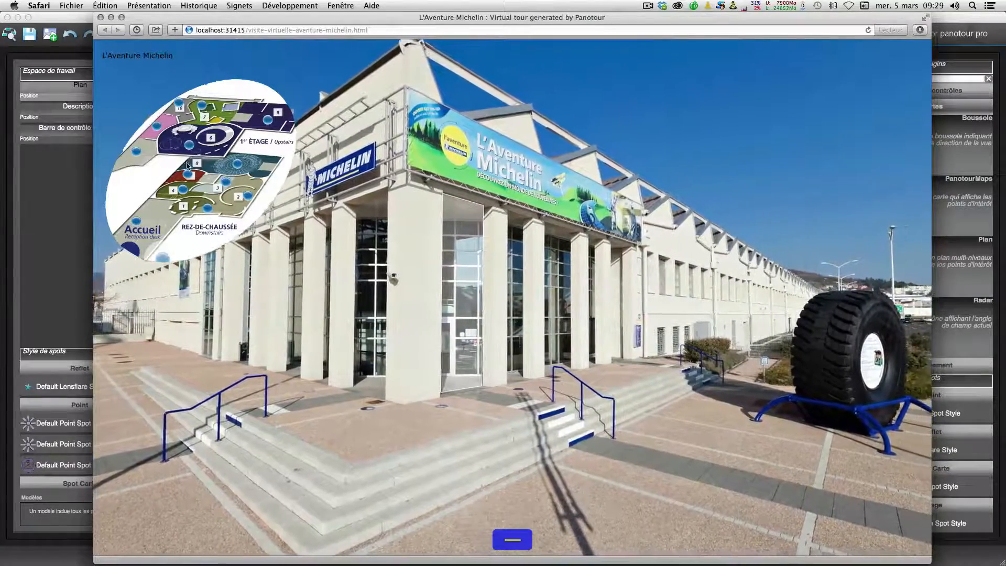
pyautogui.click(513, 540)
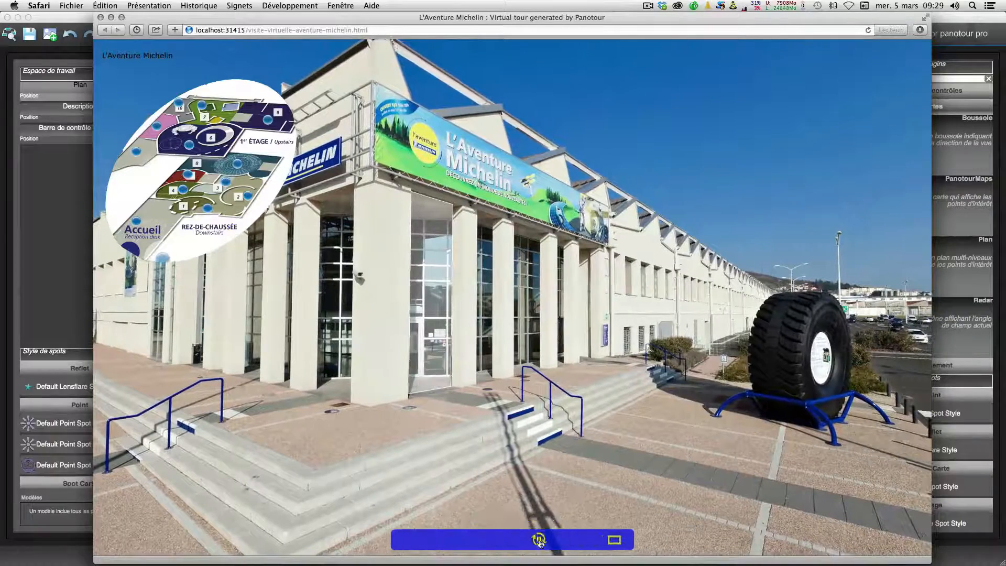
pyautogui.click(570, 540)
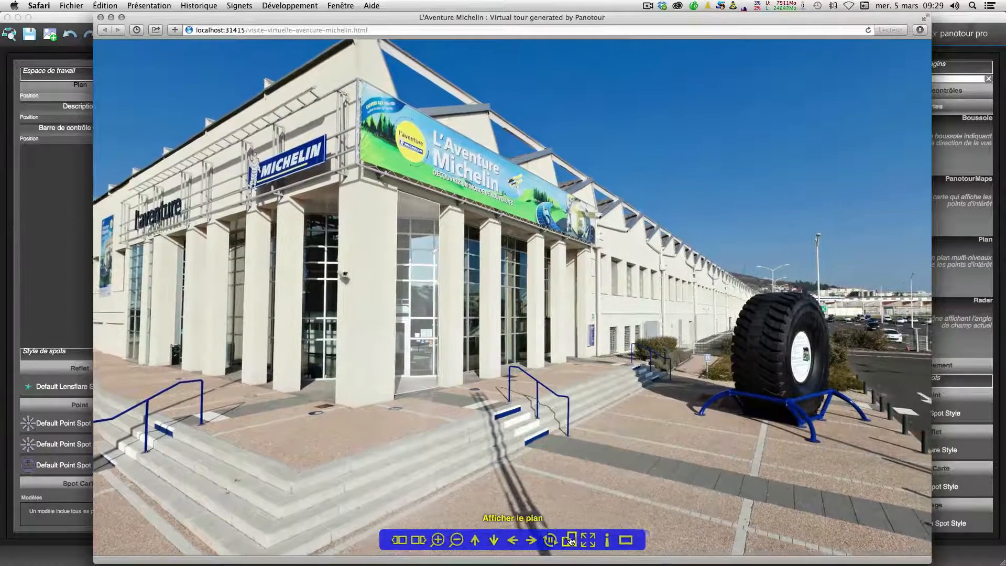
pyautogui.click(571, 541)
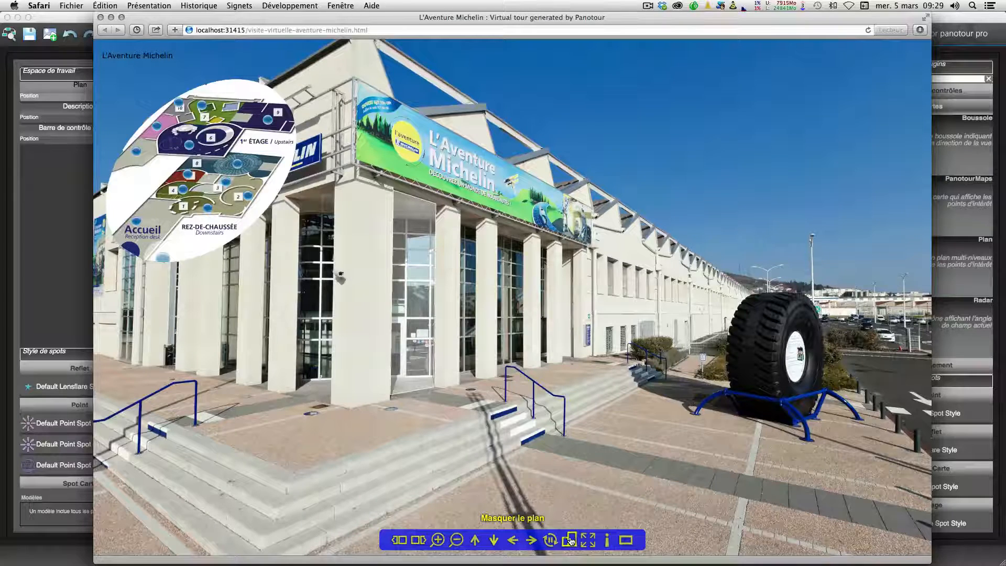
pyautogui.click(48, 220)
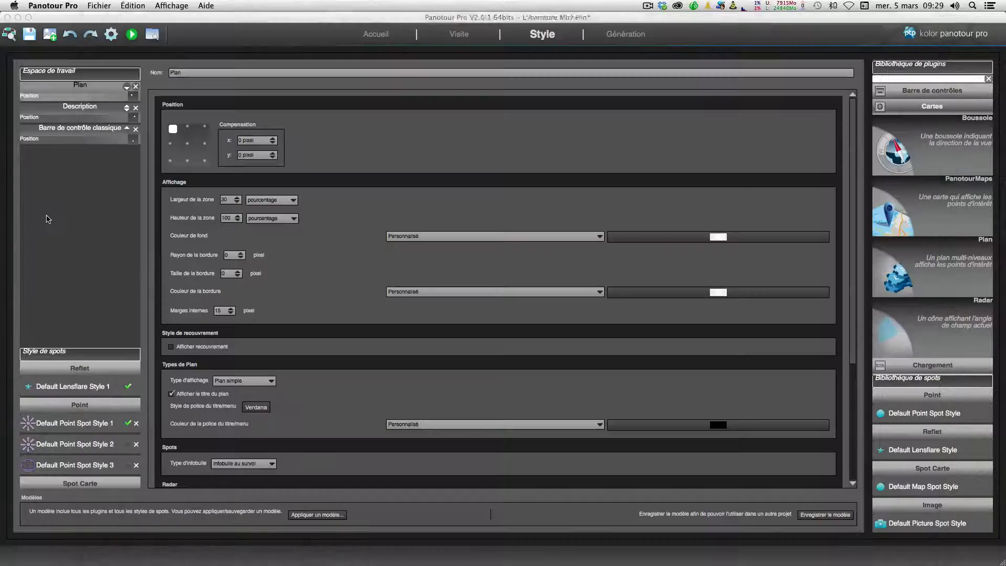
# Step: Turn off the Plan title display and preview the tour
pyautogui.scroll(-2, 335, 322)
pyautogui.click(171, 379)
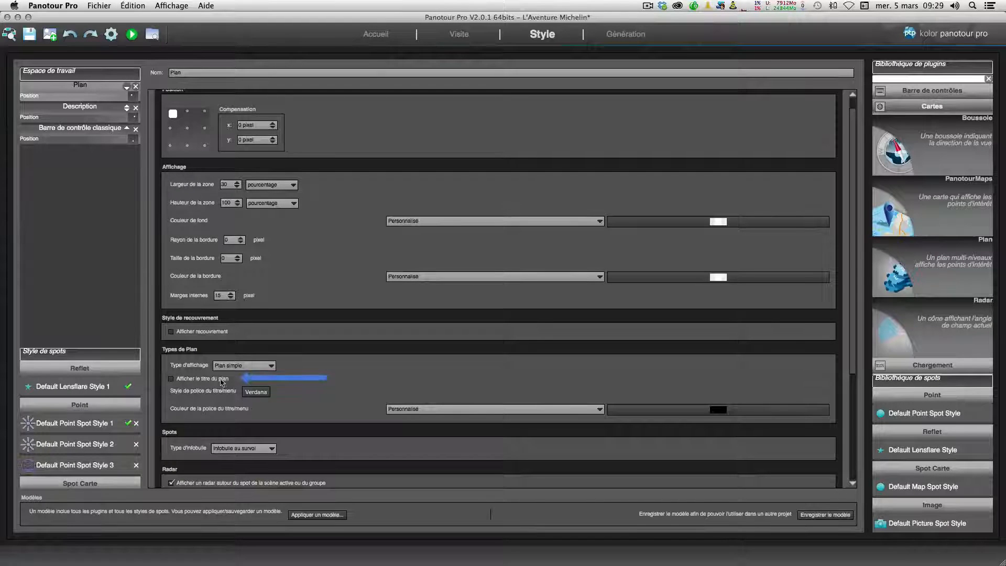
pyautogui.click(132, 35)
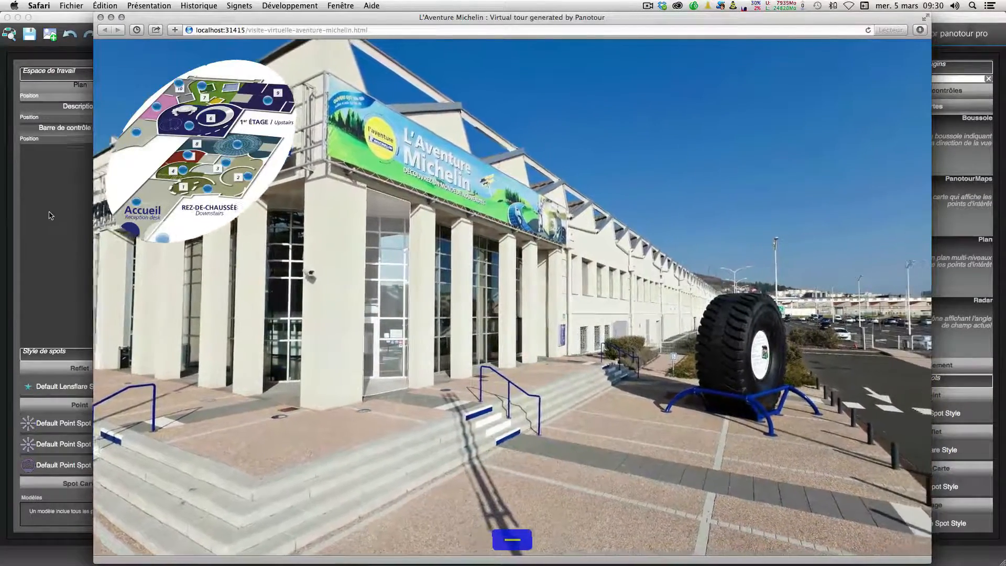
pyautogui.click(50, 215)
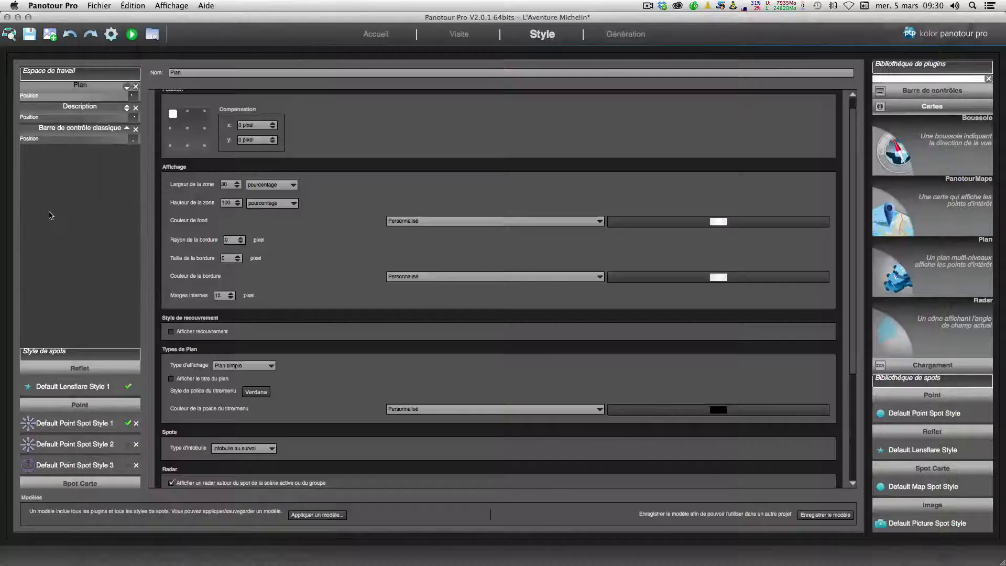
# Step: Open the tour-level properties and inspect the Plan image chooser without picking a file
pyautogui.click(460, 35)
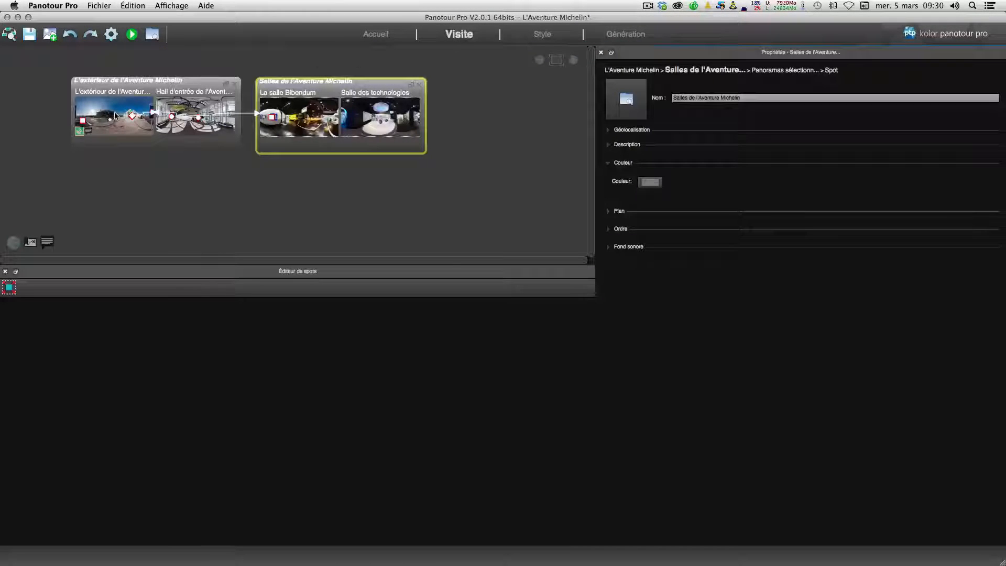
pyautogui.click(115, 116)
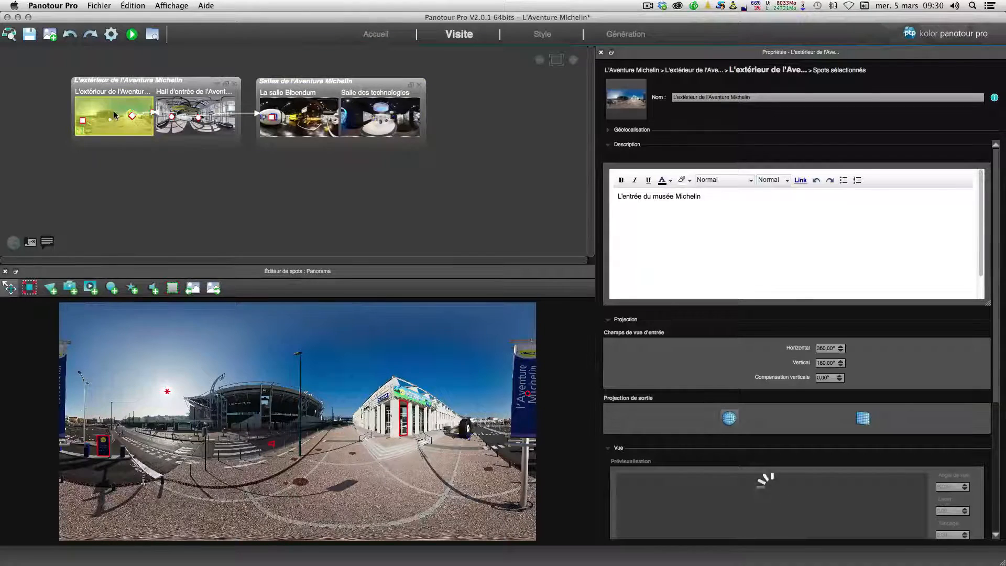
pyautogui.click(633, 72)
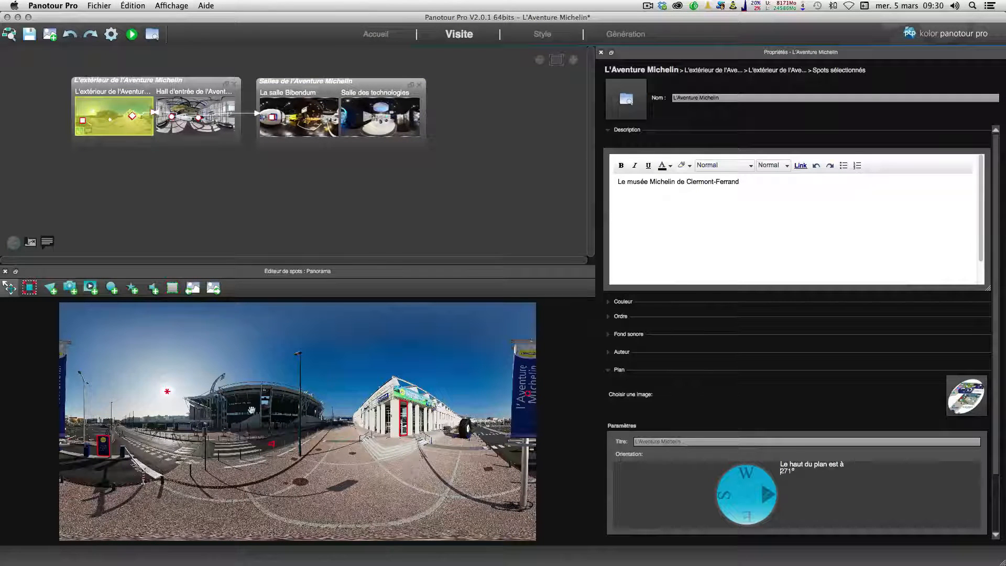
pyautogui.click(954, 401)
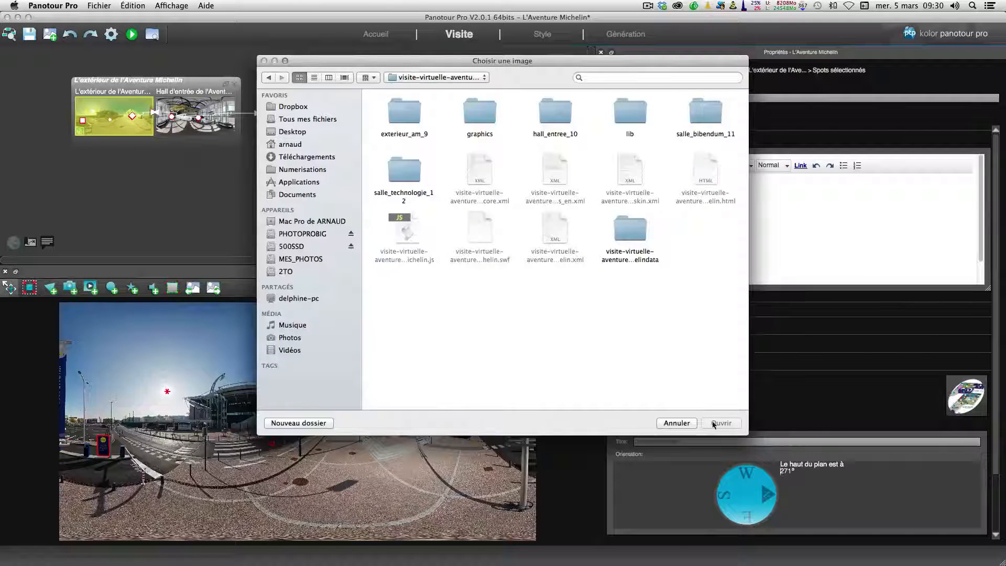
pyautogui.click(672, 423)
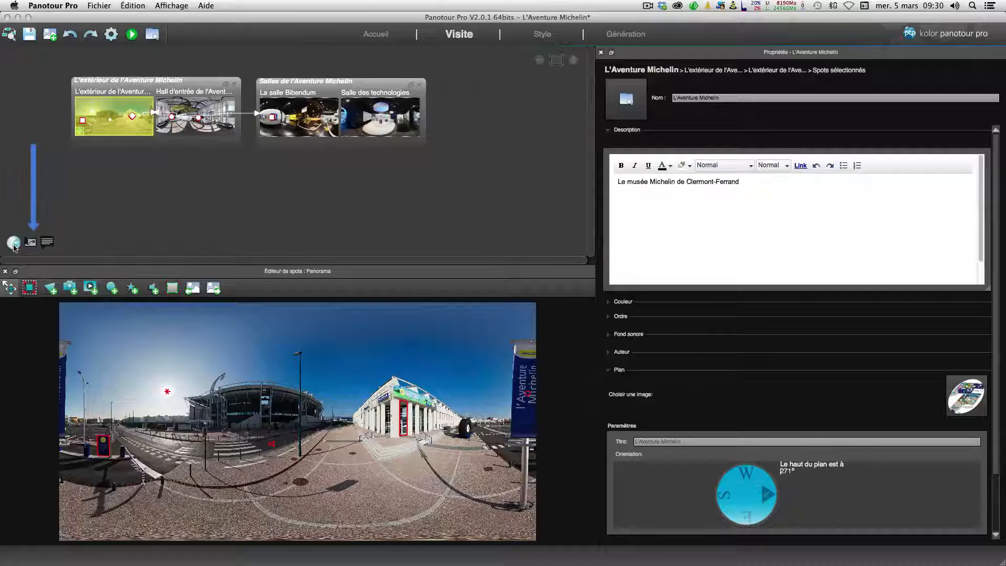
# Step: Open the Plan in the spot editor and link a map spot to the La salle Bibendum panorama
pyautogui.click(30, 242)
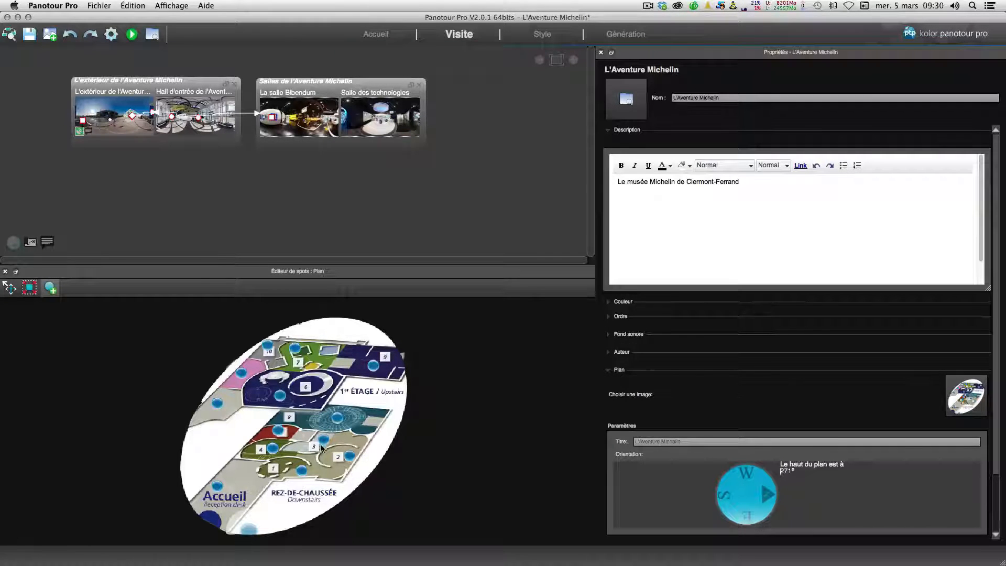
pyautogui.click(350, 457)
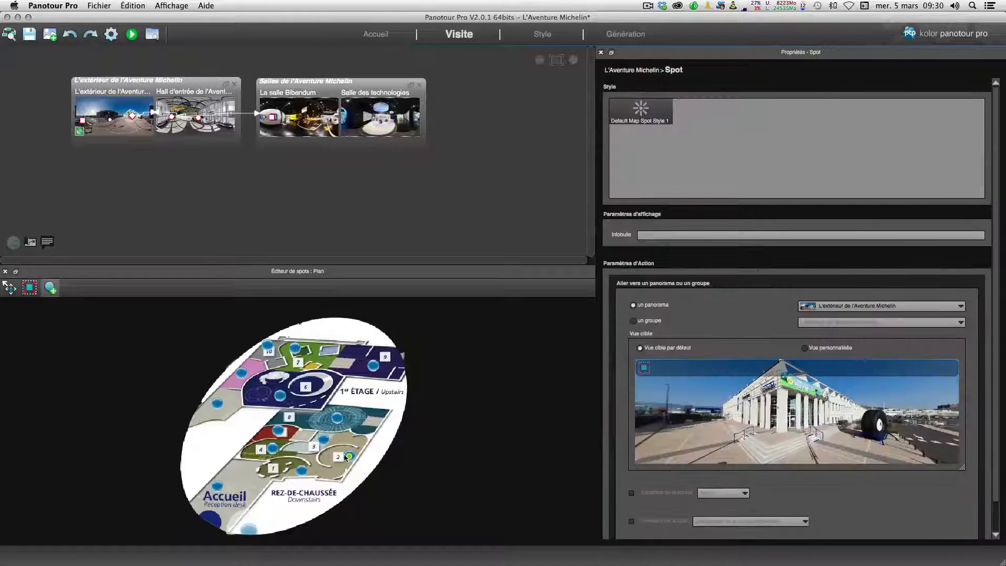
pyautogui.click(918, 307)
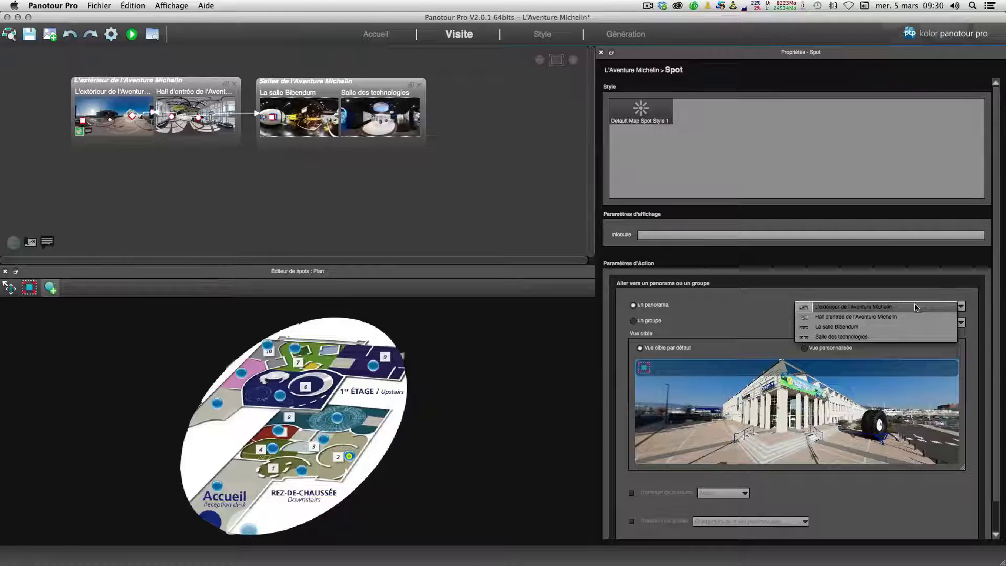
pyautogui.click(896, 327)
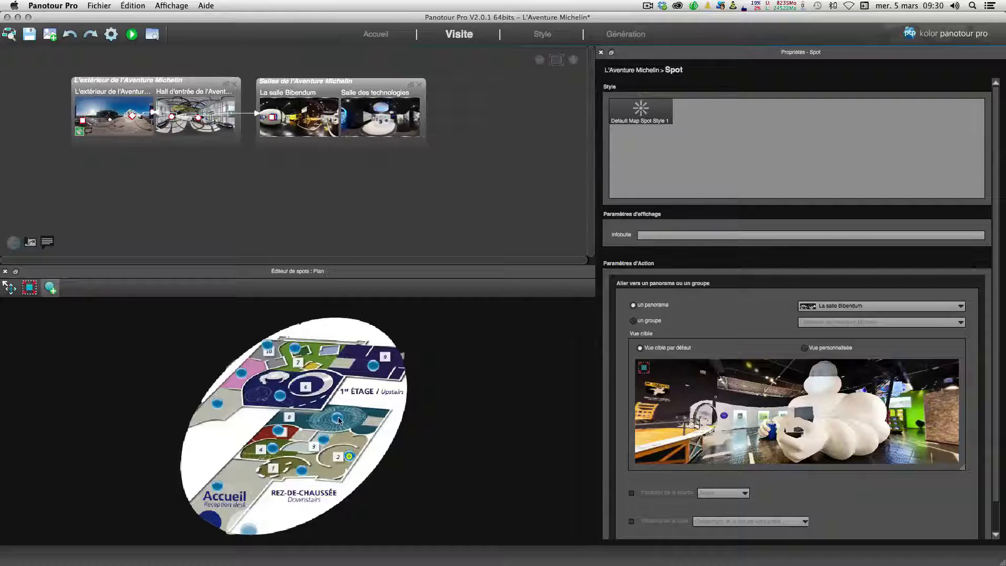
# Step: Link another map spot on the Plan to the Salle des technologies panorama
pyautogui.click(279, 396)
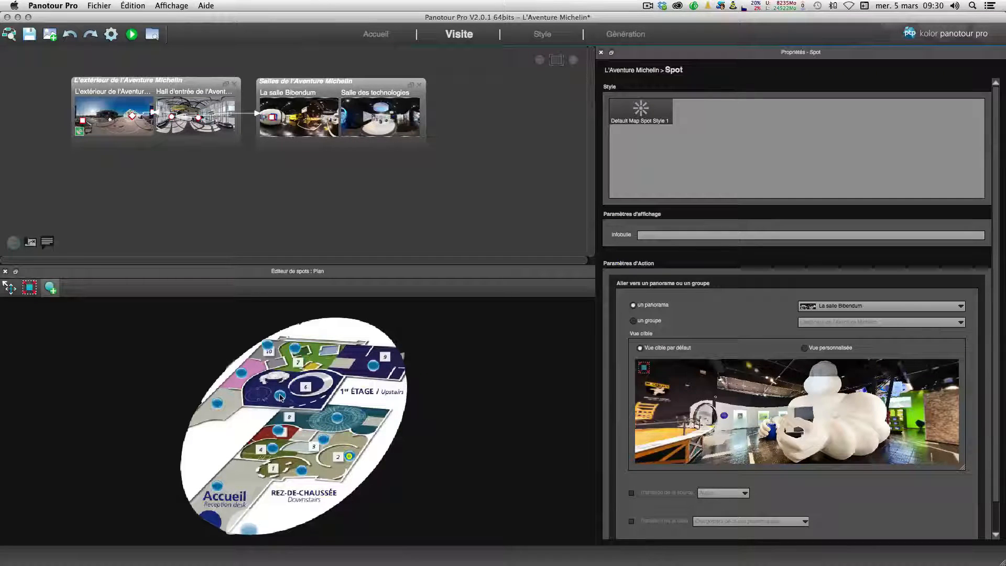
pyautogui.click(893, 306)
pyautogui.click(880, 338)
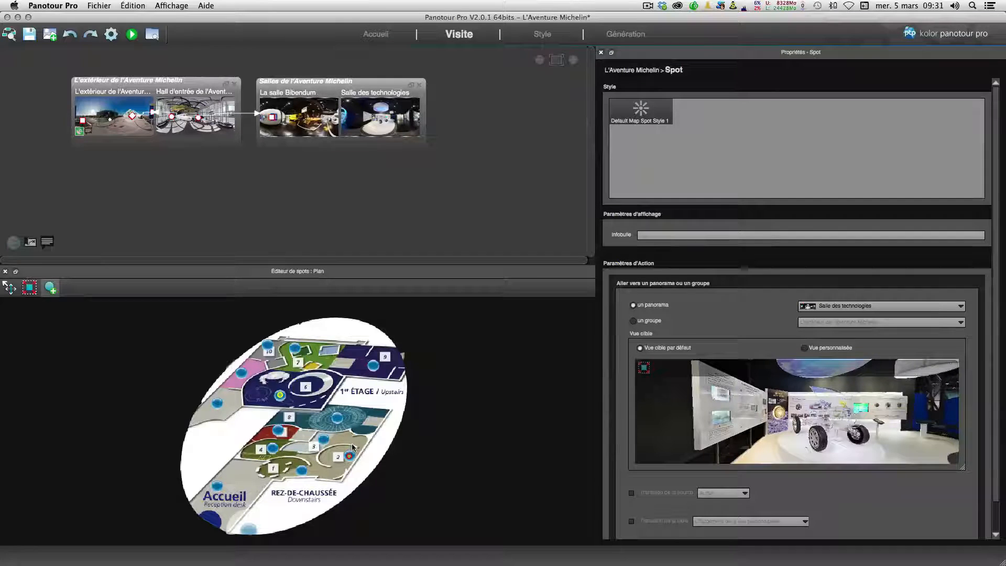
# Step: Preview the tour and test a Plan spot that jumps to its linked panorama
pyautogui.click(540, 34)
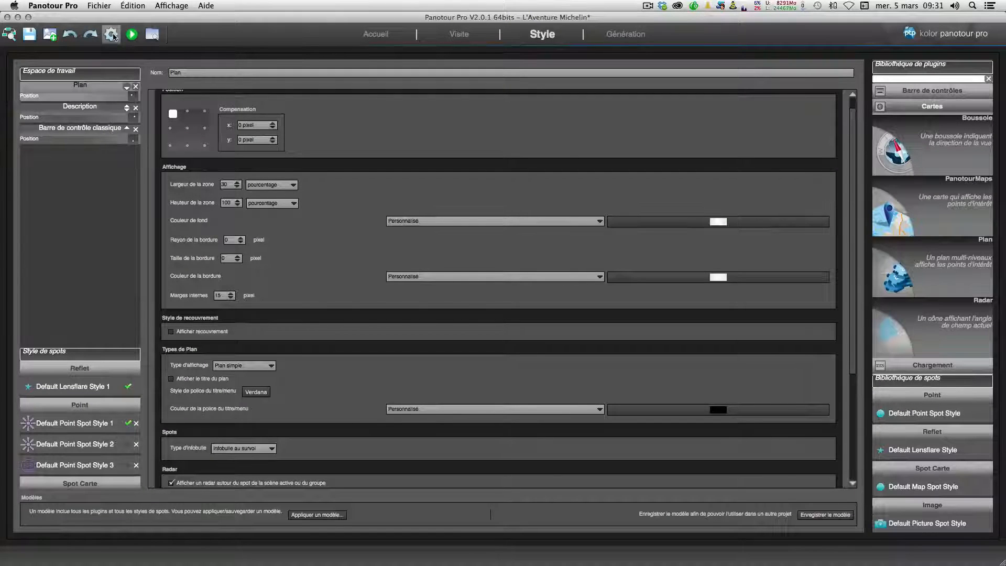
pyautogui.click(131, 36)
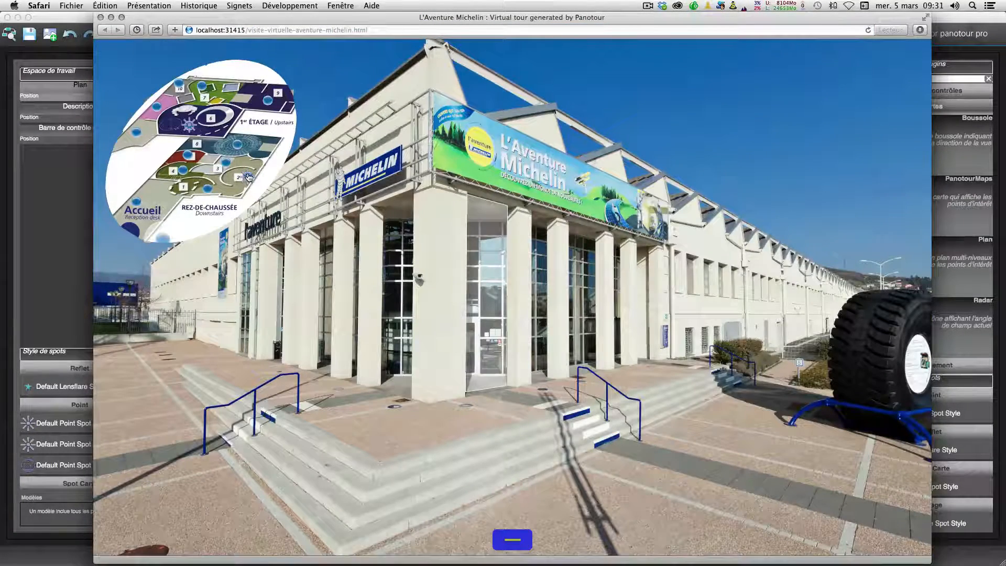
pyautogui.click(248, 178)
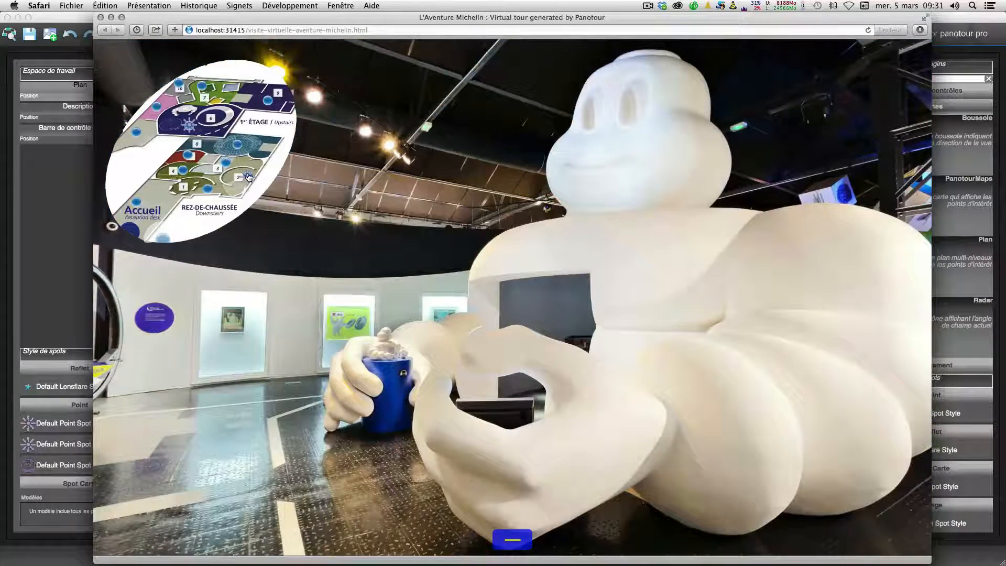
pyautogui.click(70, 203)
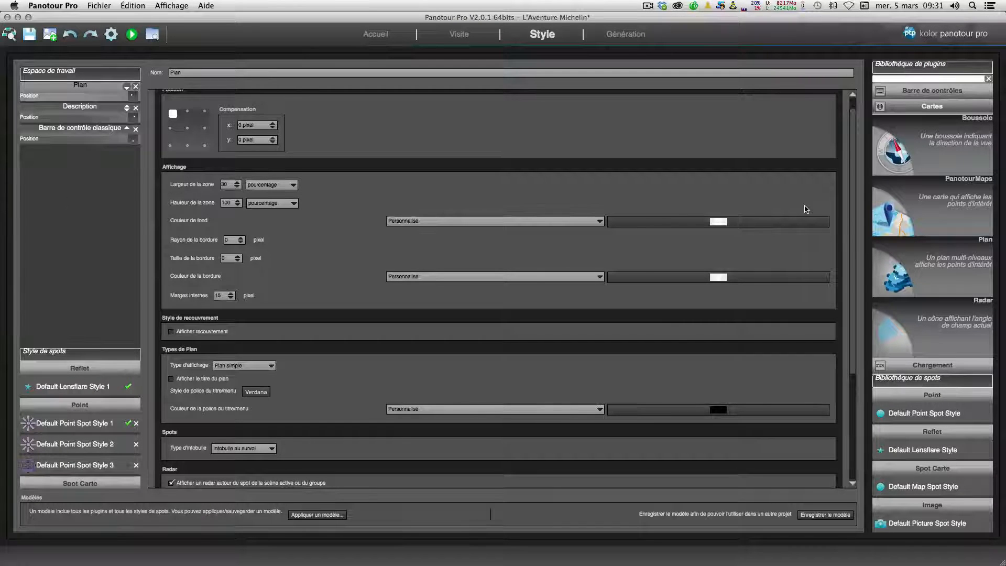
# Step: Add the PanotourMaps plugin to the project and check the exterior panorama's geolocation settings
pyautogui.doubleClick(907, 215)
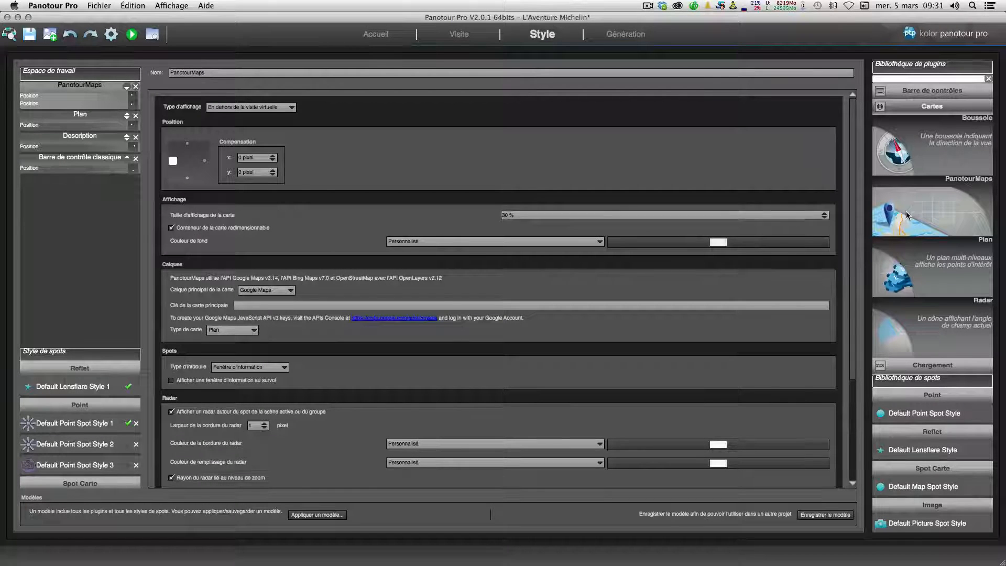
pyautogui.click(464, 34)
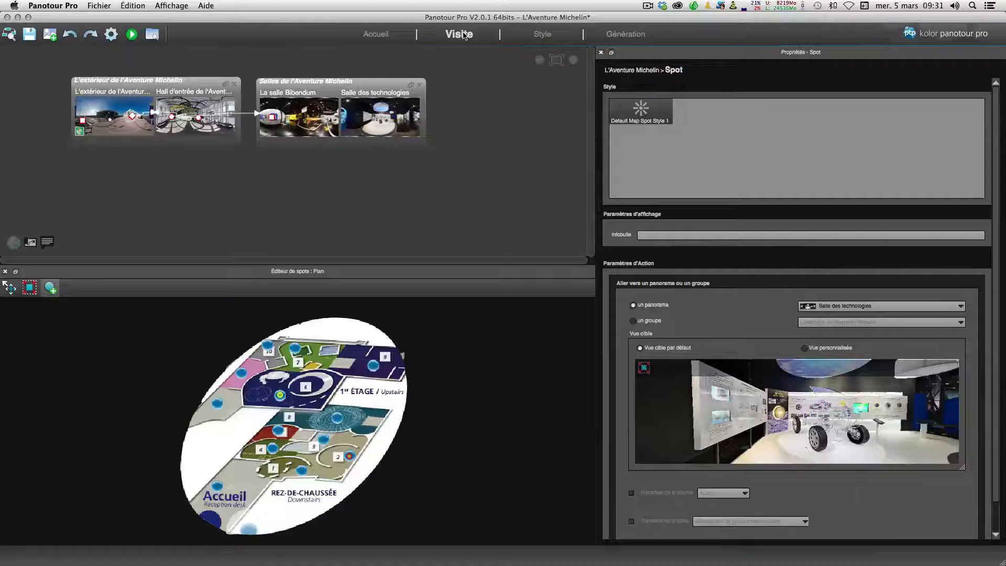
pyautogui.click(634, 73)
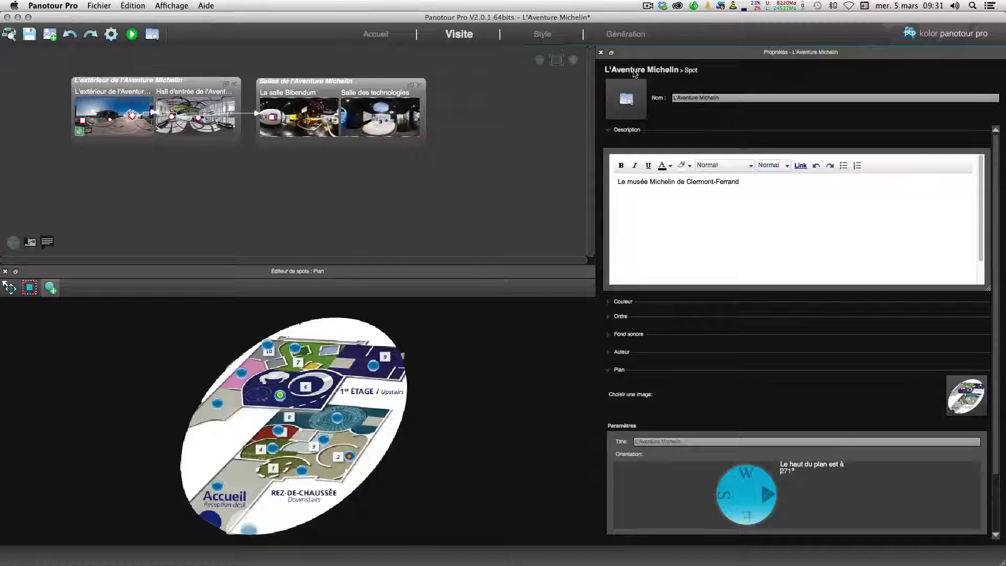
pyautogui.click(84, 118)
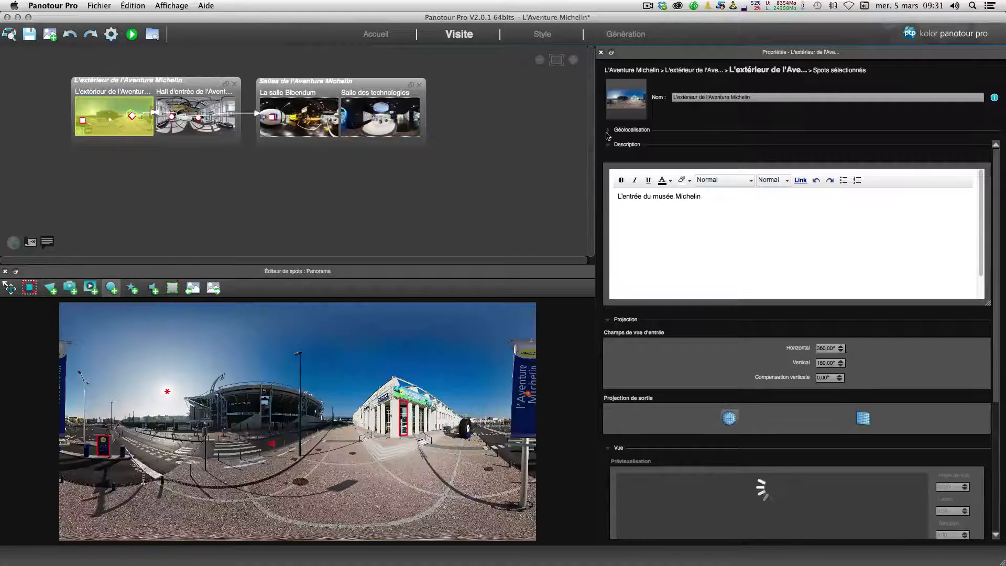
pyautogui.click(608, 131)
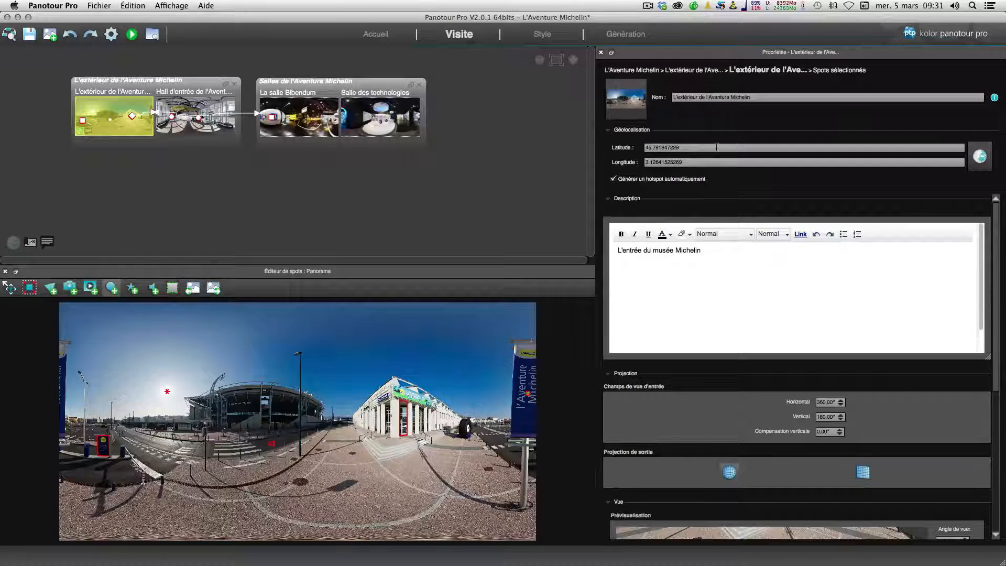
pyautogui.click(542, 34)
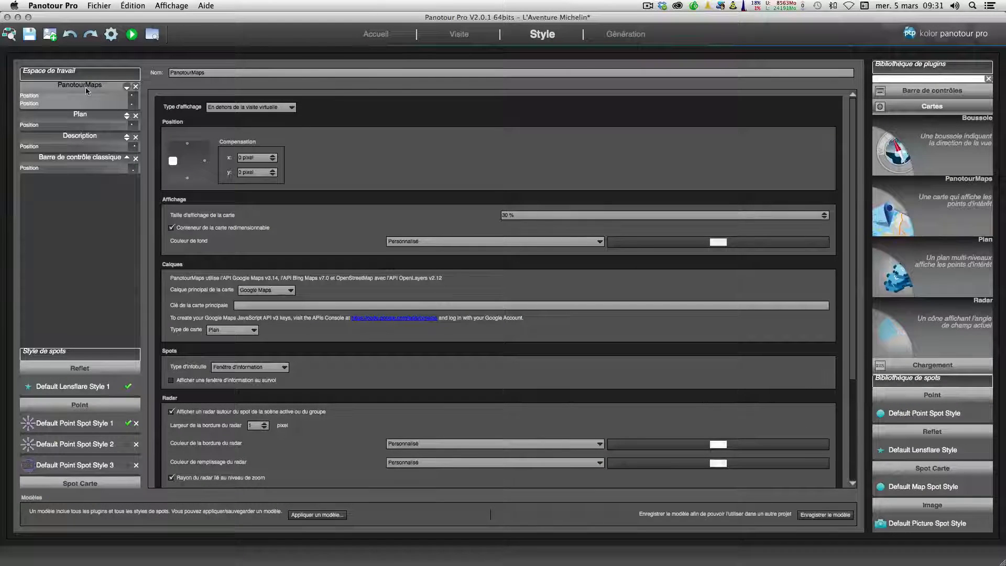
# Step: Review the PanotourMaps plugin settings, including the main map layer options and map key field
pyautogui.click(205, 162)
pyautogui.scroll(-5, 206, 278)
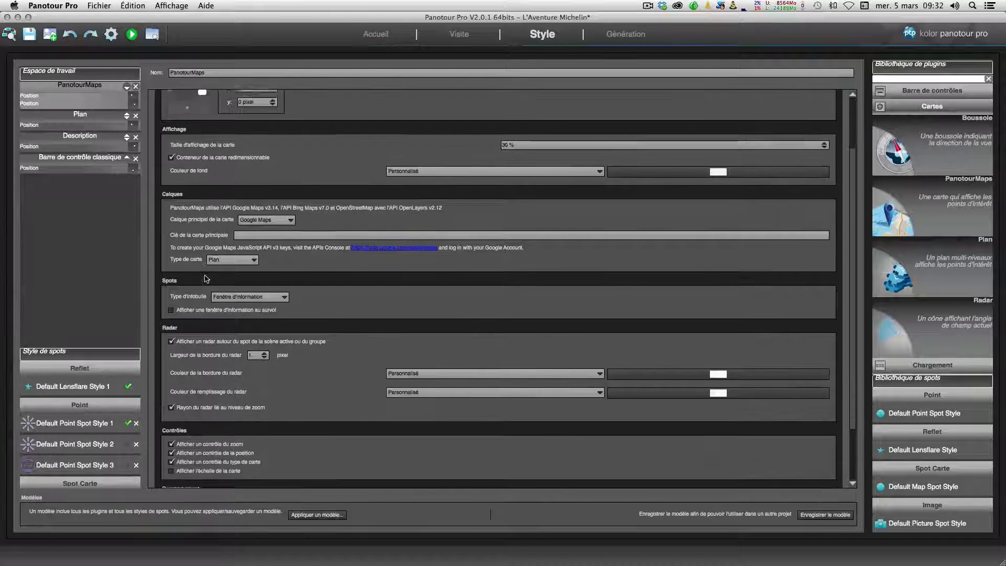
pyautogui.scroll(-2, 205, 279)
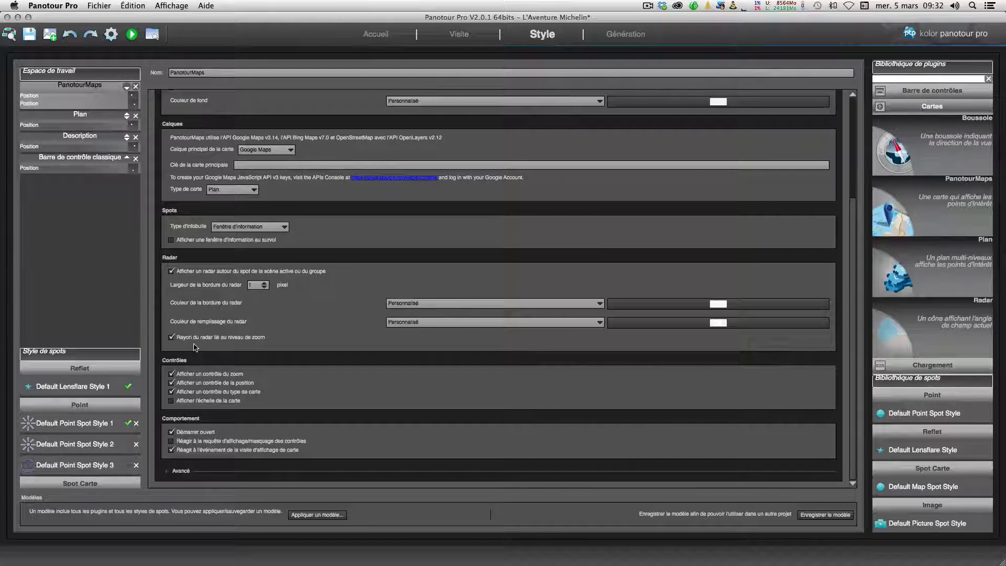
pyautogui.scroll(5, 194, 347)
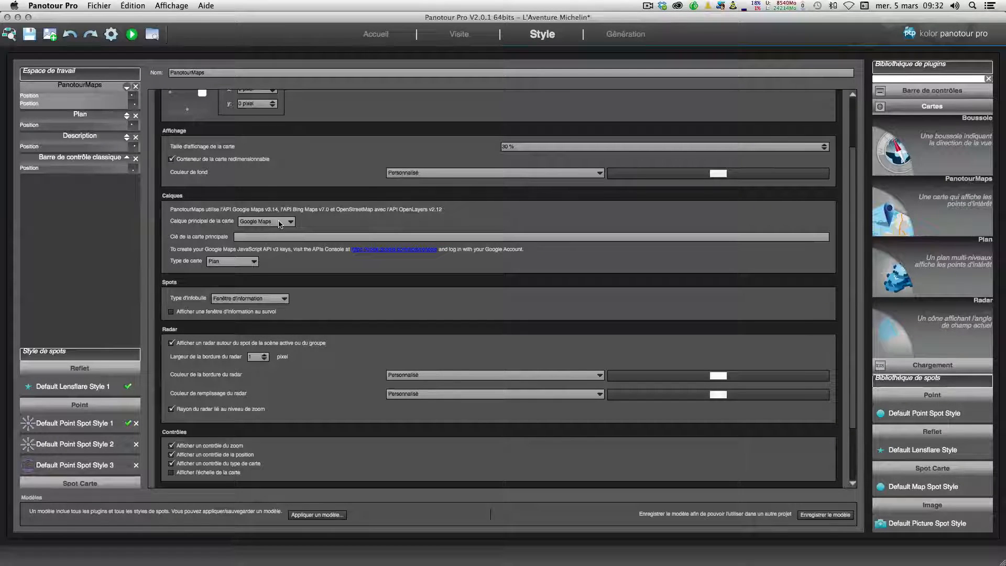
pyautogui.click(286, 227)
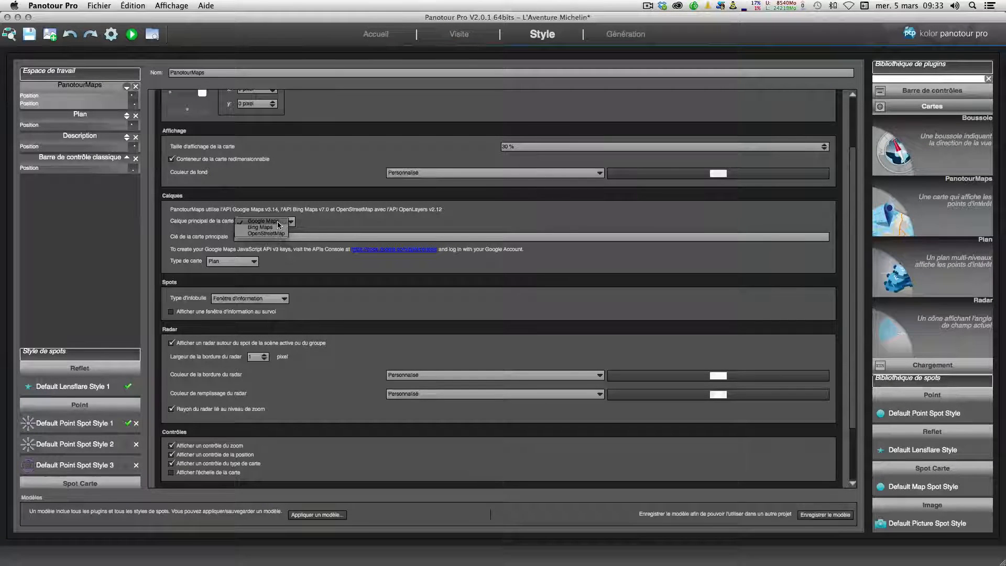
pyautogui.click(279, 222)
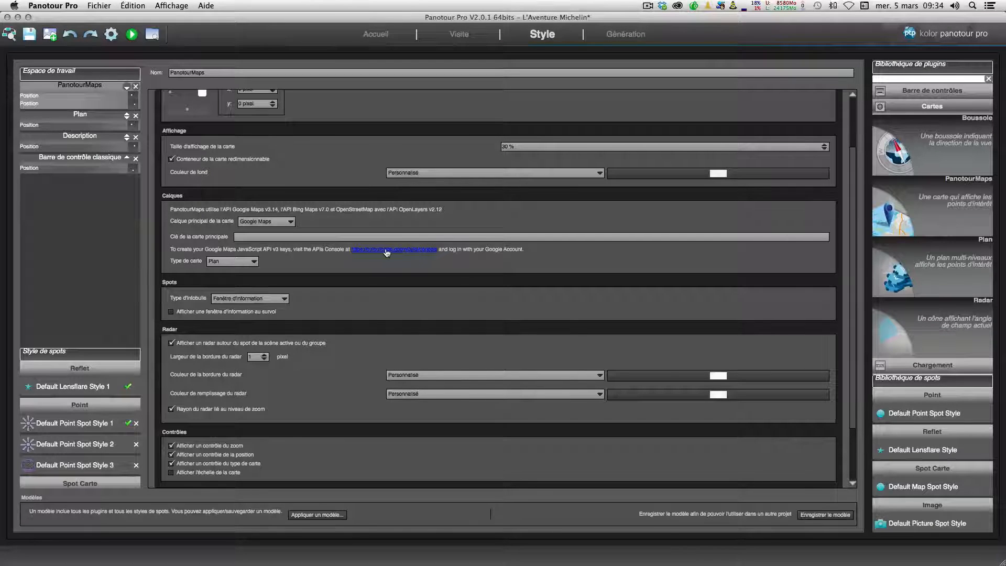
pyautogui.click(247, 237)
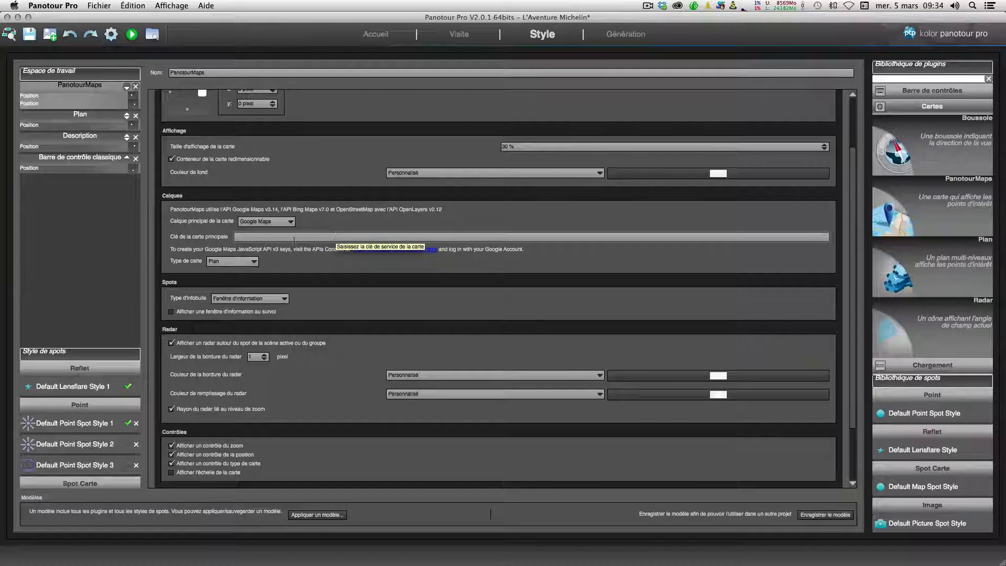
pyautogui.scroll(1, 298, 237)
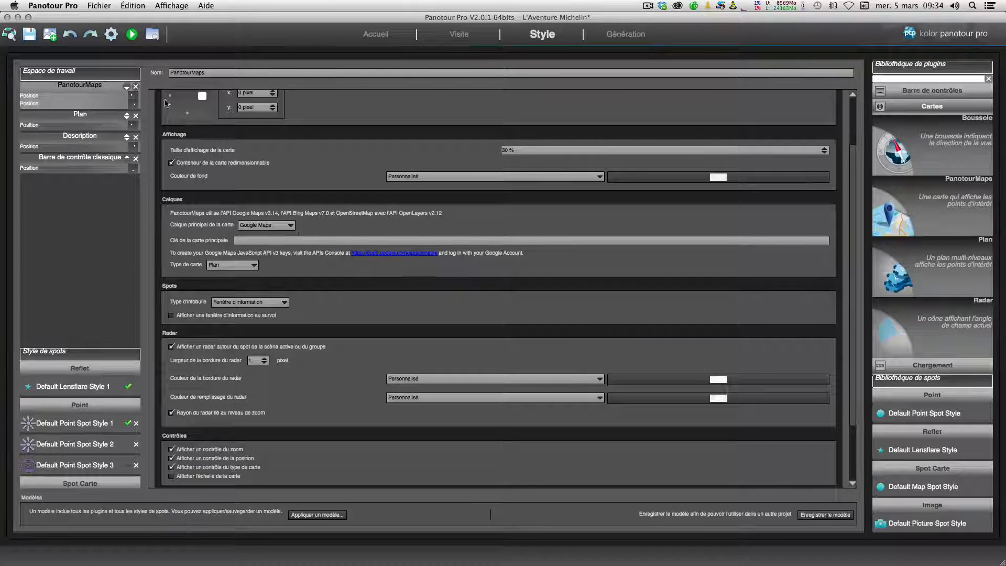
# Step: Generate and preview the tour with the map, opening the control bar
pyautogui.click(110, 35)
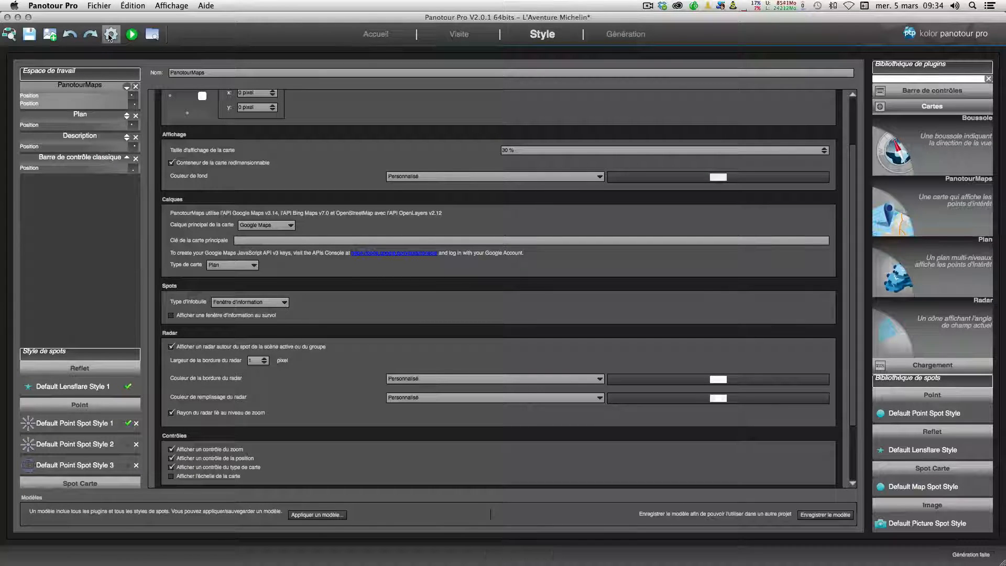
pyautogui.click(131, 35)
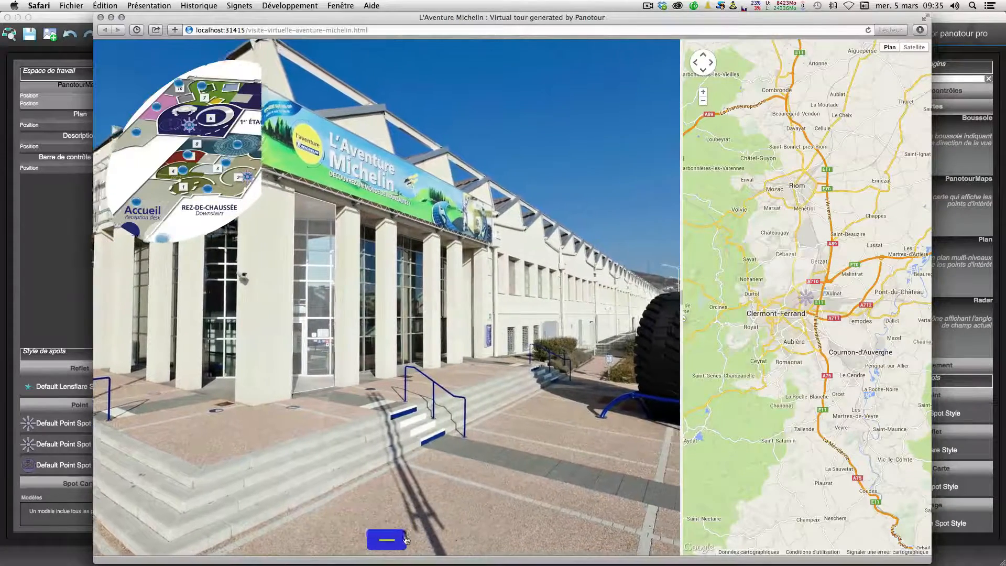
pyautogui.click(387, 541)
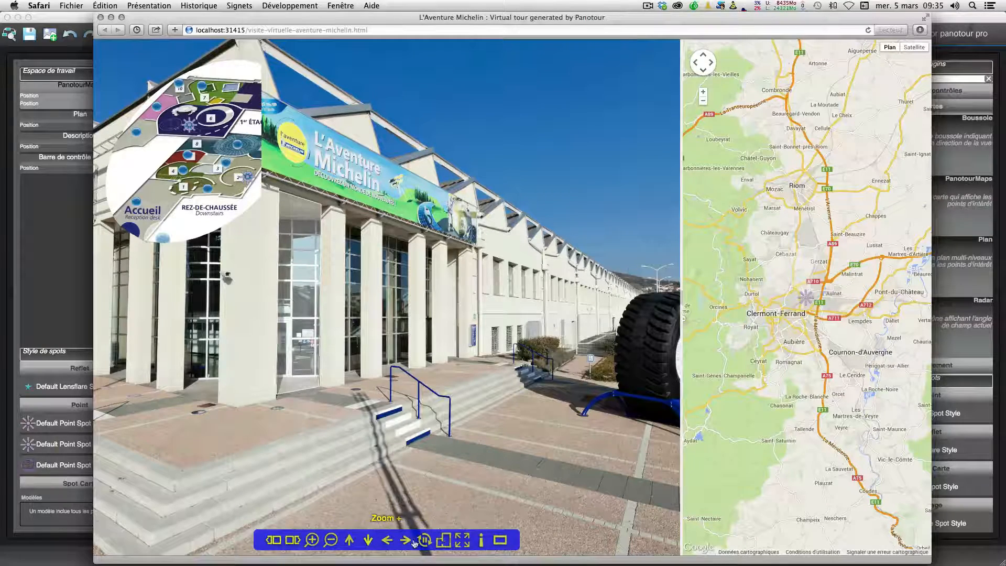
pyautogui.click(52, 247)
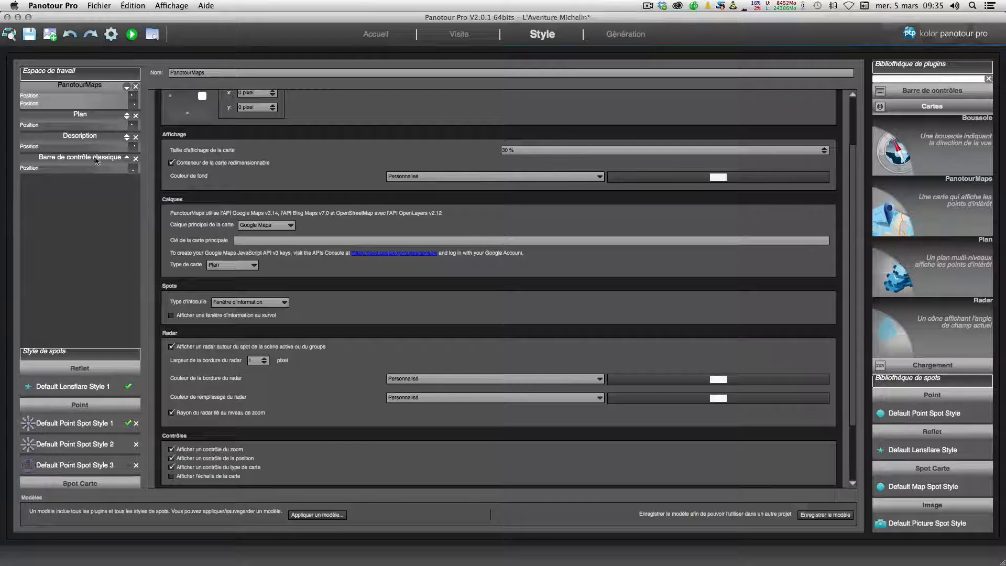
# Step: Enable the Afficher/Masquer la carte button in the classic control bar
pyautogui.click(81, 166)
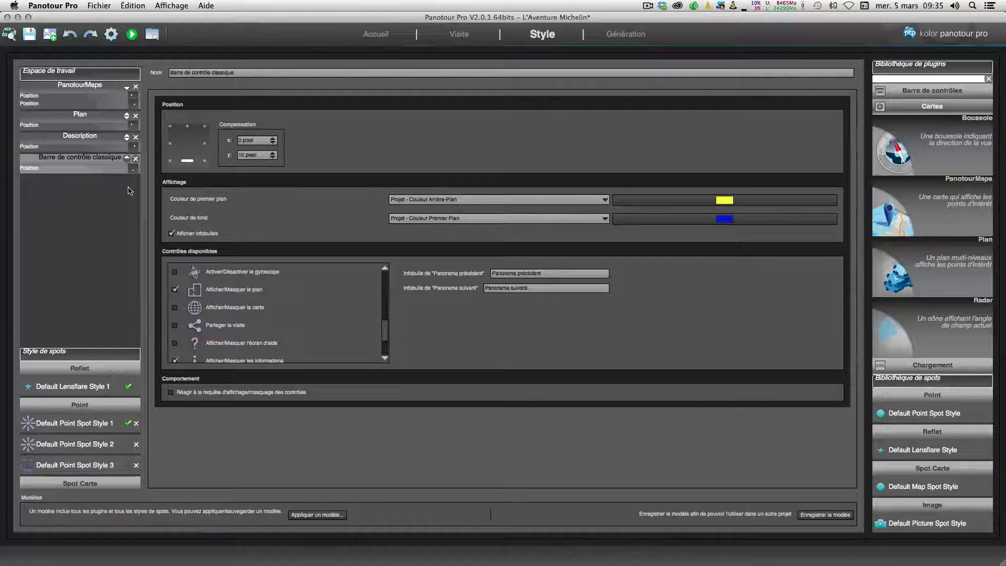
pyautogui.moveTo(384, 329); pyautogui.dragTo(384, 343)
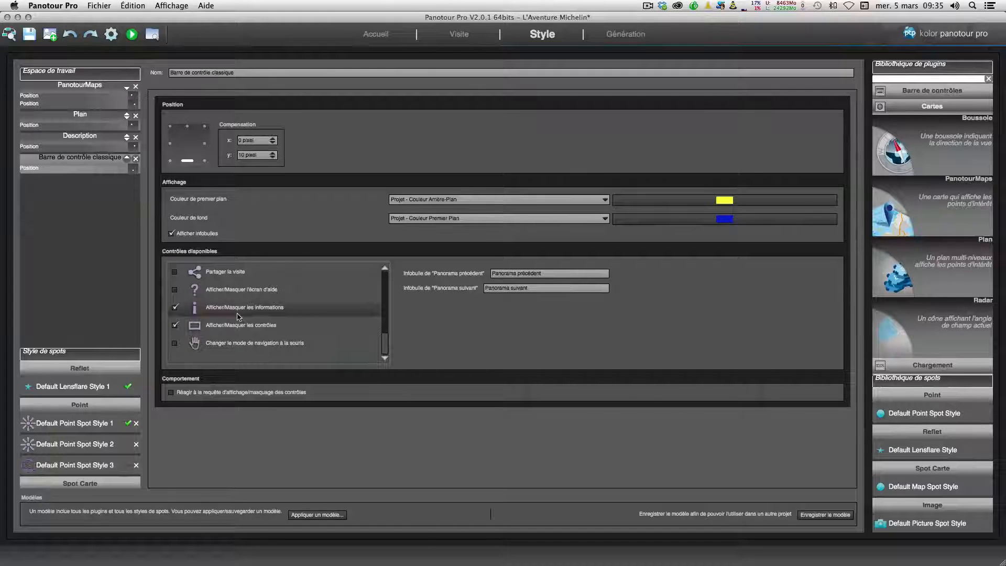
pyautogui.moveTo(385, 342); pyautogui.dragTo(385, 329)
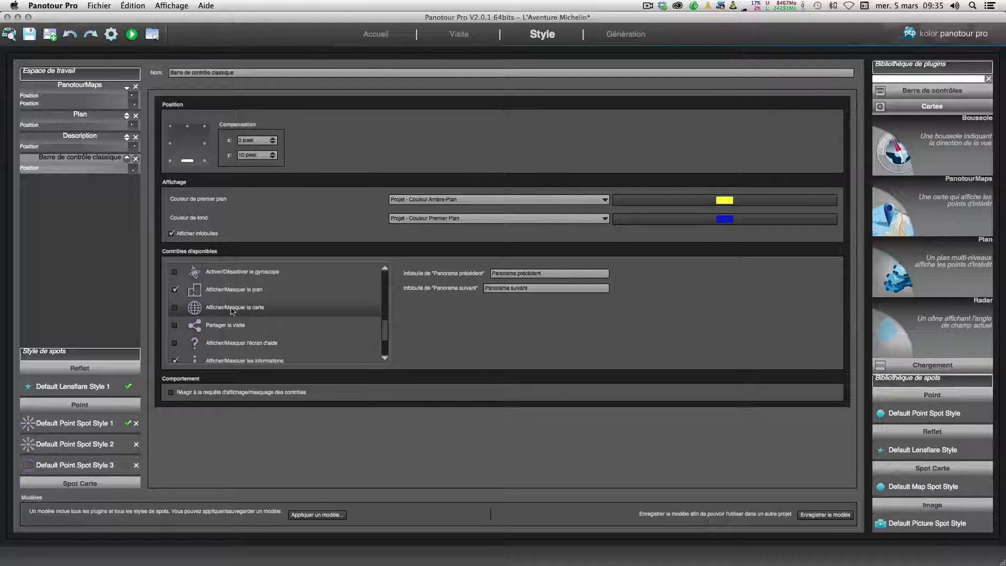
pyautogui.click(176, 308)
# Step: Regenerate and preview the tour, toggling the map and the plan from the control bar
pyautogui.click(111, 35)
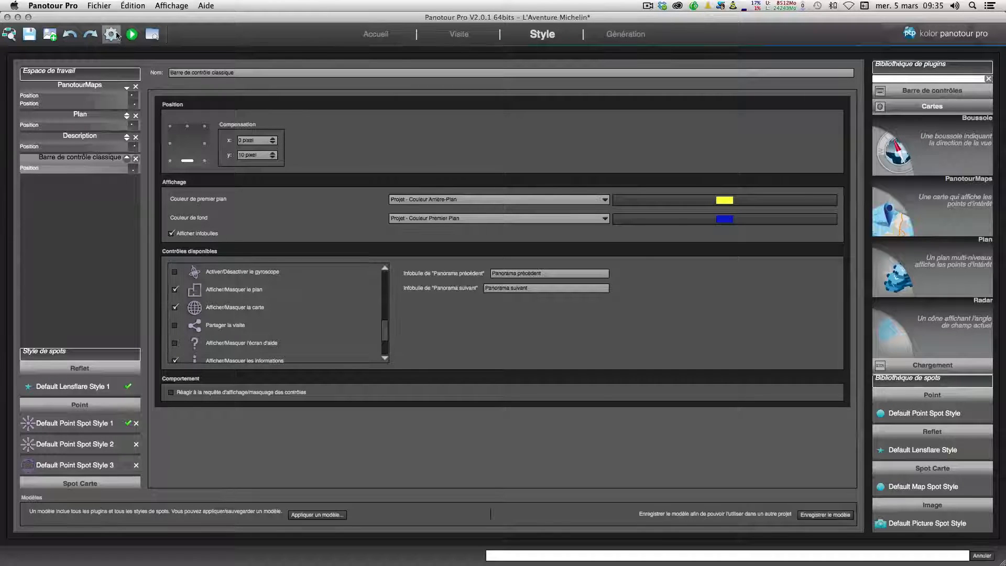
pyautogui.click(132, 35)
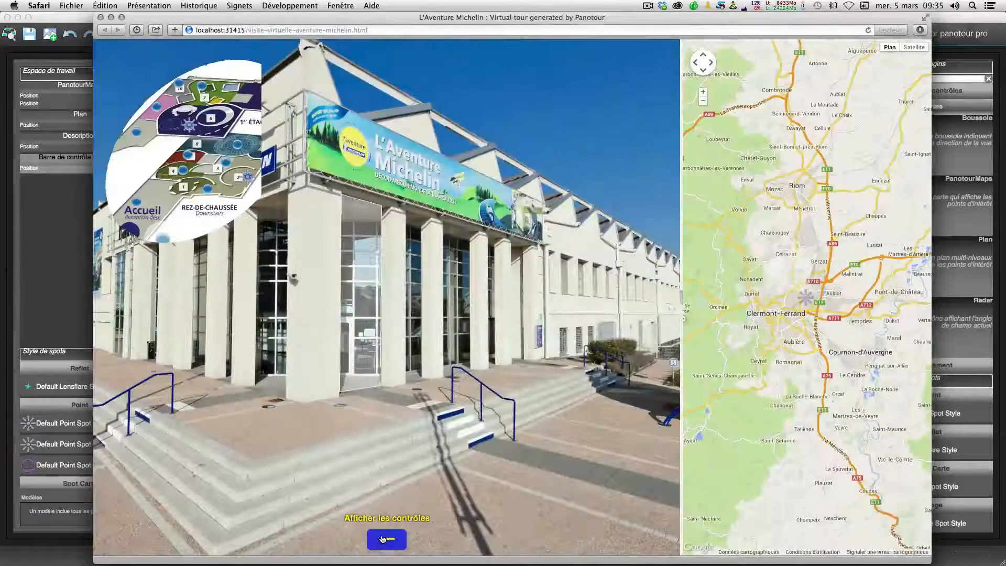
pyautogui.click(390, 540)
pyautogui.click(452, 542)
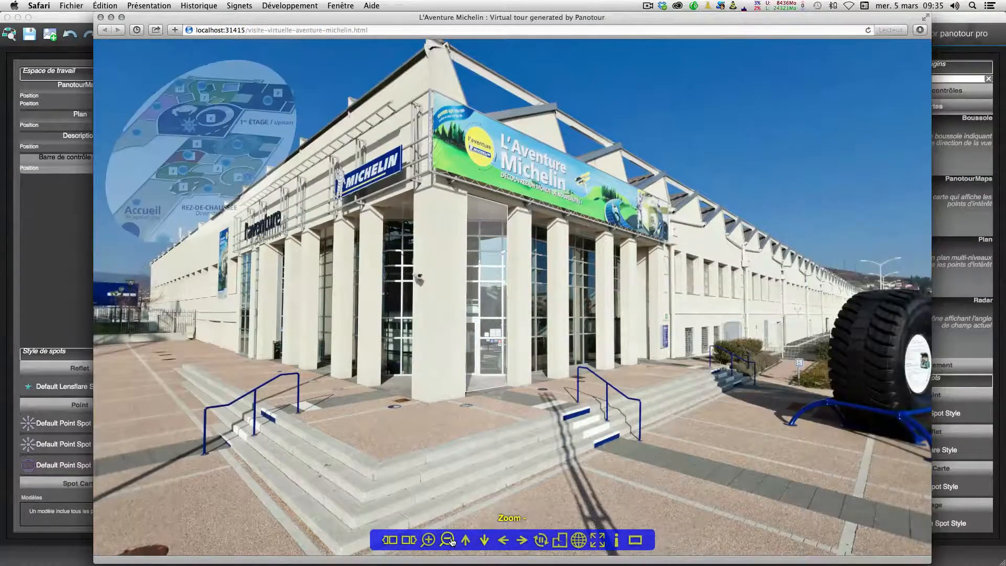
pyautogui.click(575, 541)
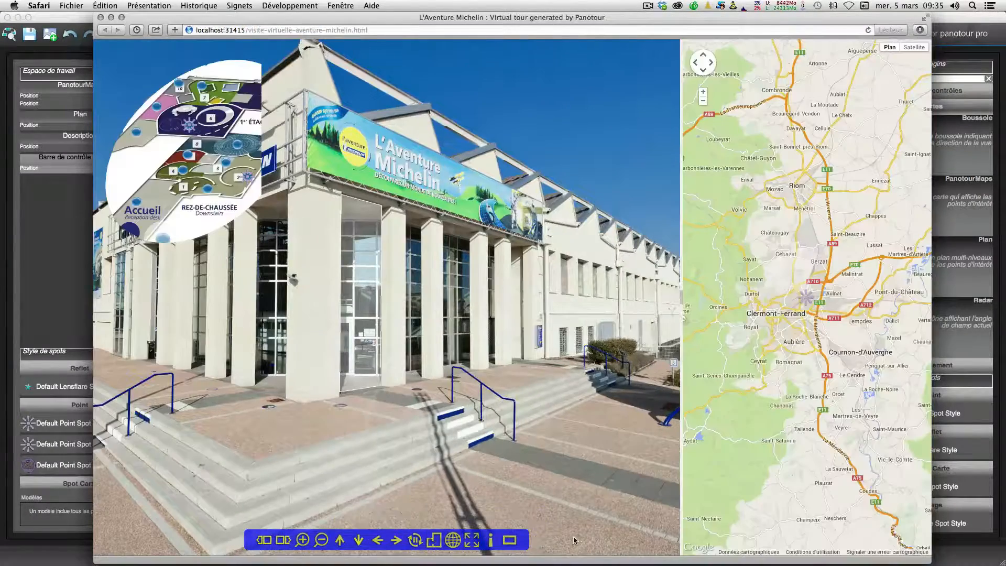
pyautogui.click(453, 541)
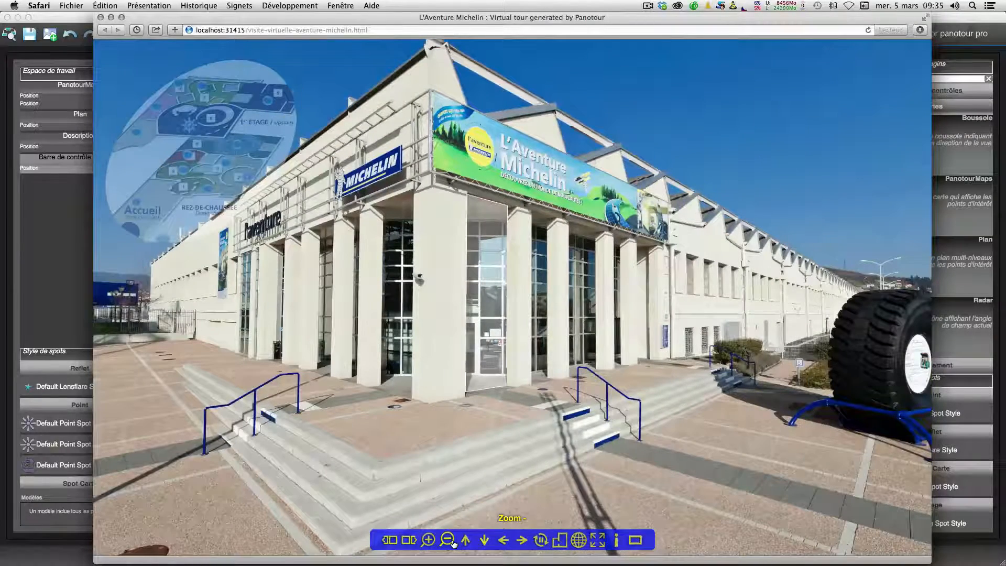
pyautogui.click(560, 540)
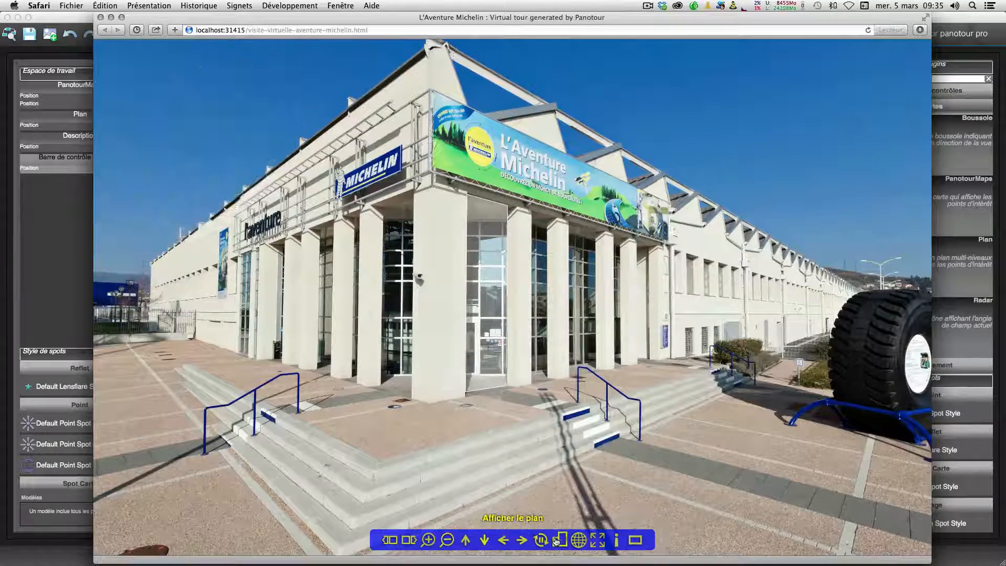
pyautogui.click(75, 272)
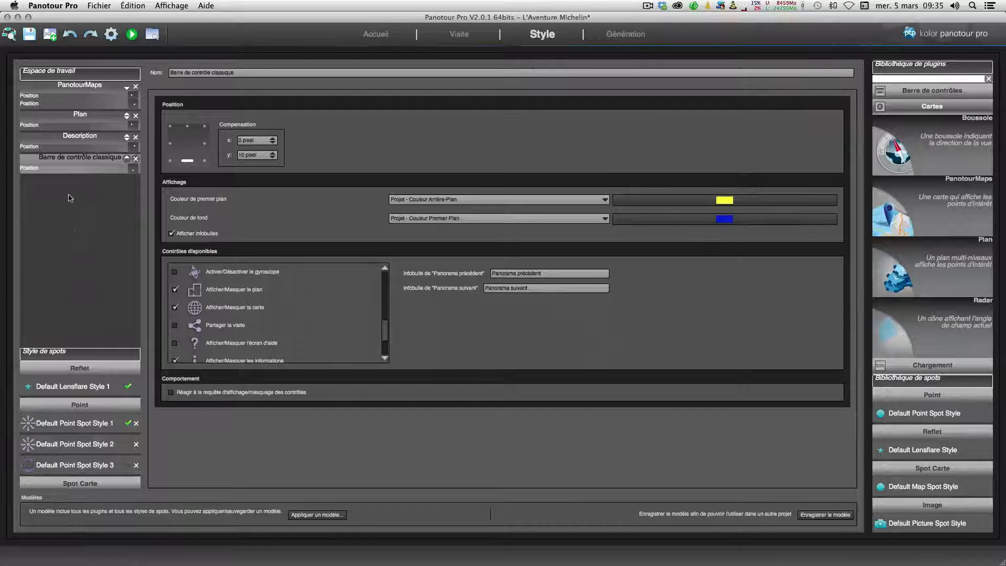
# Step: Review the PanotourMaps settings again and return to the classic control bar settings
pyautogui.click(67, 91)
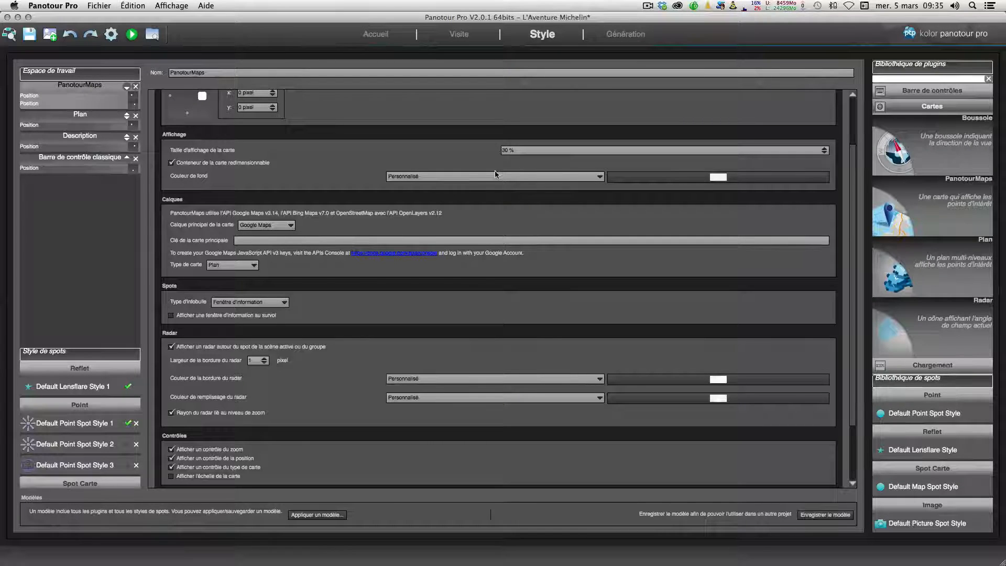
pyautogui.scroll(-1, 495, 172)
pyautogui.scroll(1, 494, 172)
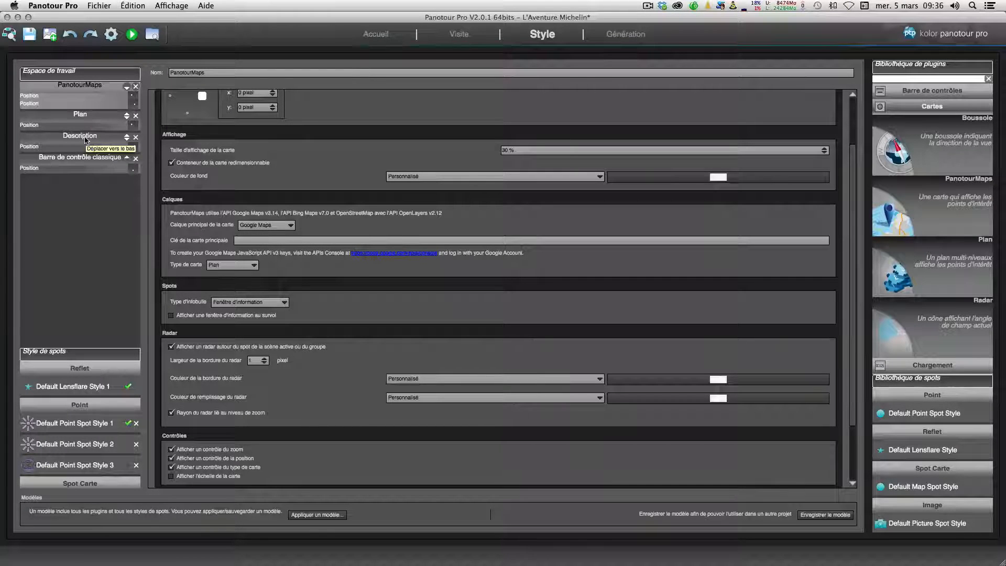
pyautogui.scroll(3, 306, 165)
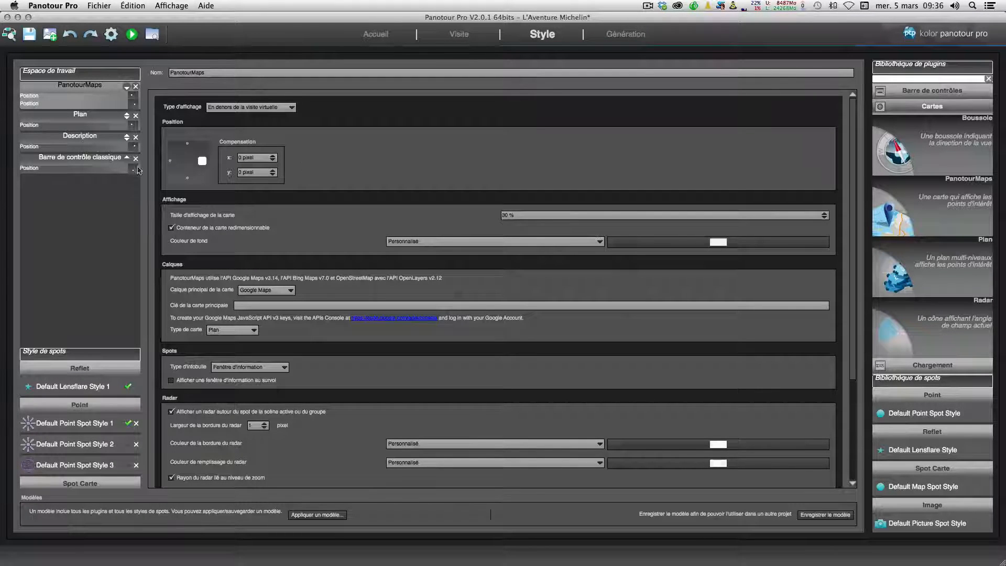
pyautogui.click(85, 166)
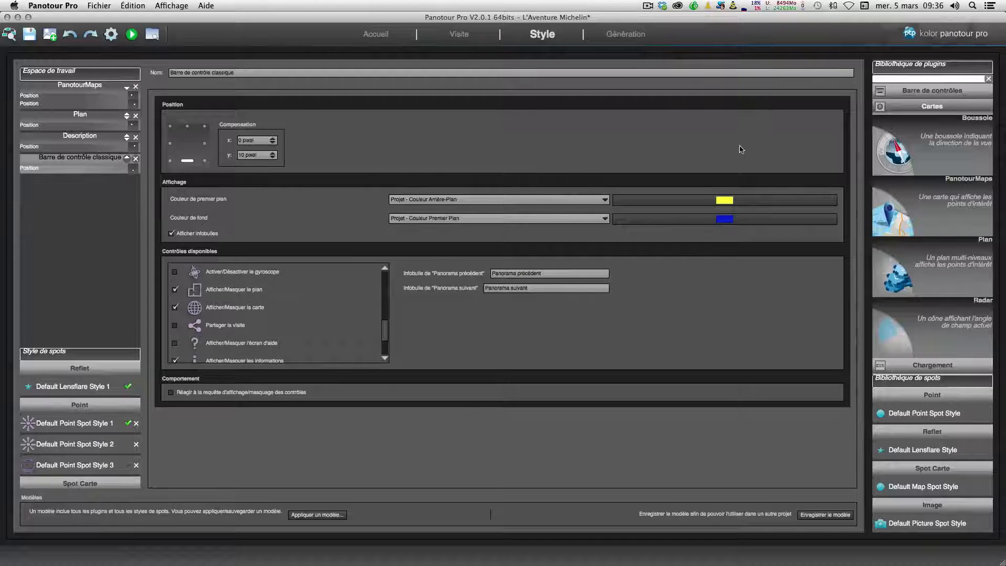
# Step: Add a second classic control bar (Barre de contrôle classique) from the control bar plugin library
pyautogui.click(881, 108)
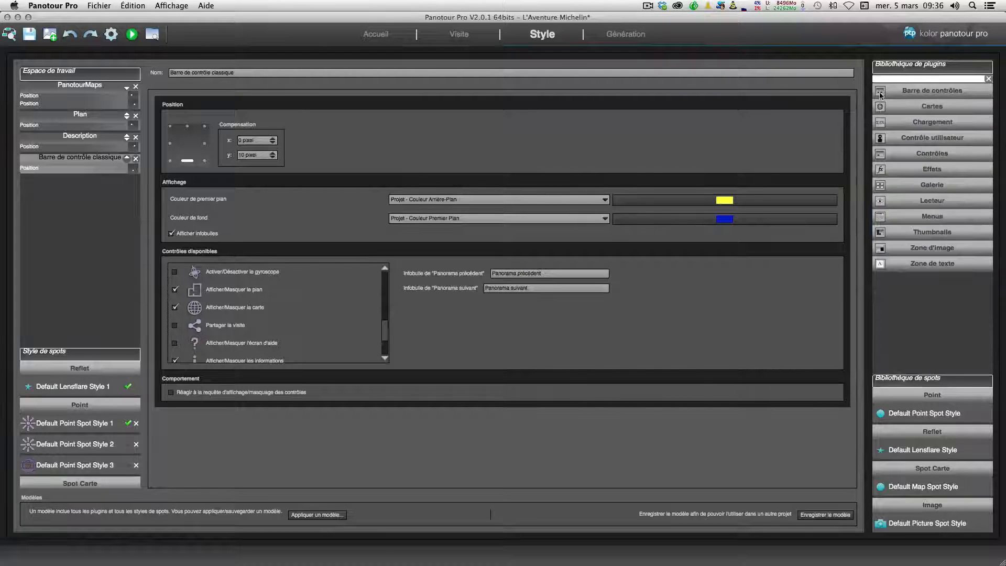
pyautogui.click(930, 93)
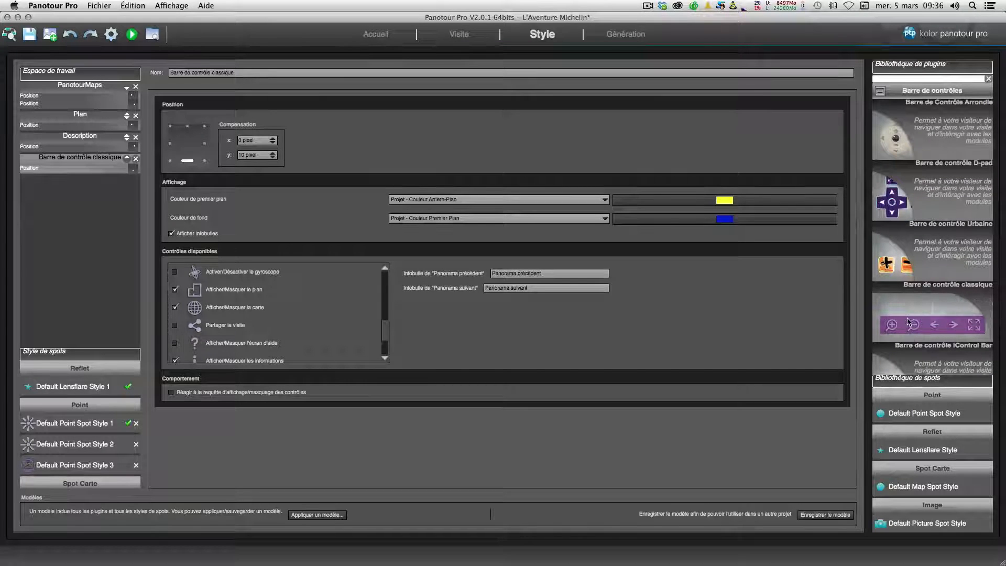
pyautogui.doubleClick(909, 322)
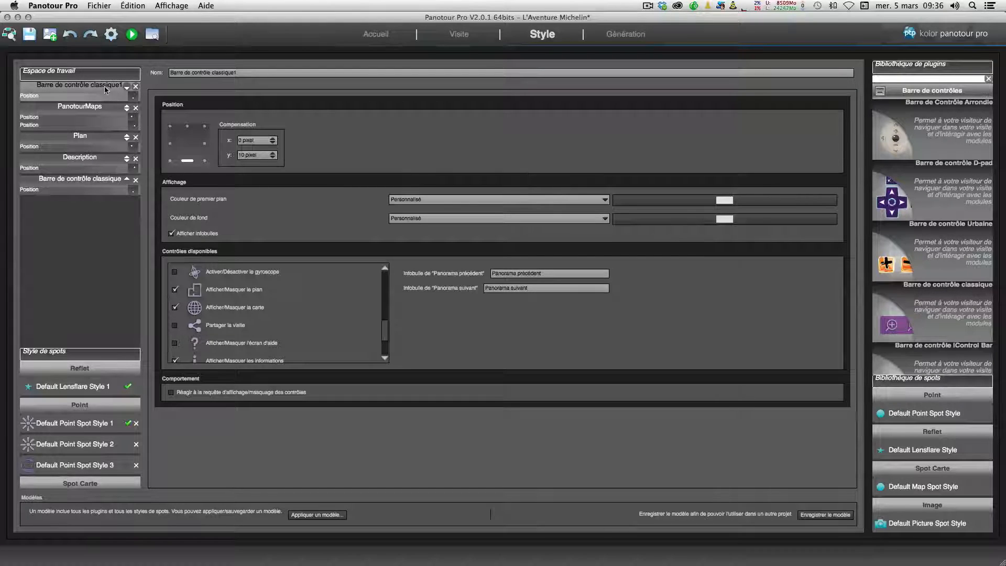
# Step: Move the new Barre de contrôle classique1 below Description in the workspace plugin list
pyautogui.moveTo(103, 87); pyautogui.dragTo(102, 104)
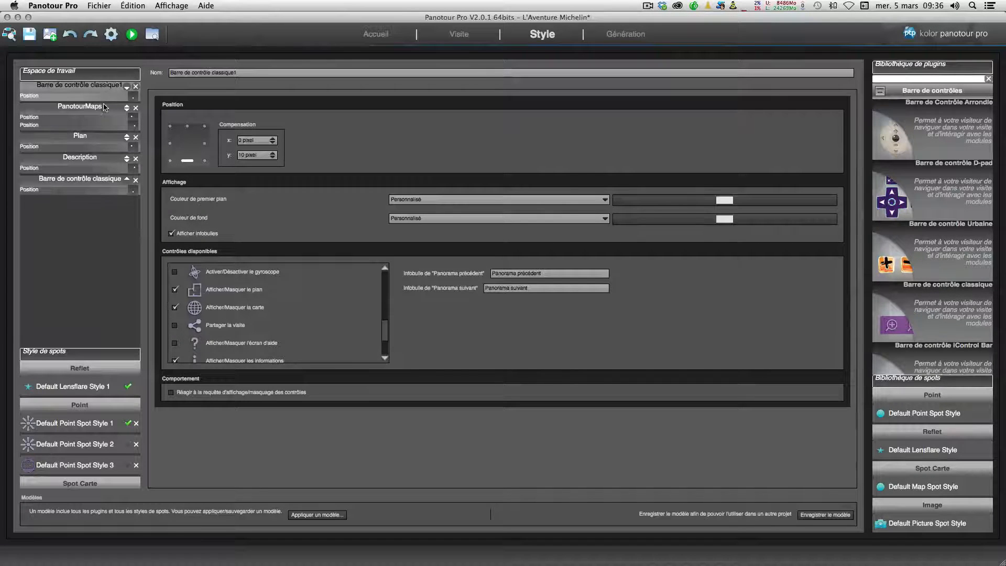
pyautogui.click(127, 88)
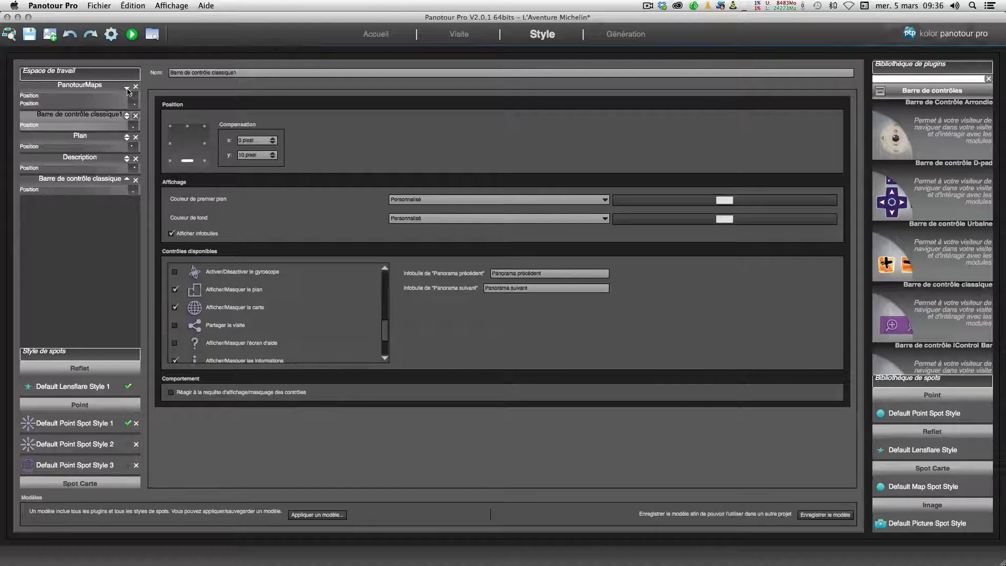
pyautogui.click(127, 118)
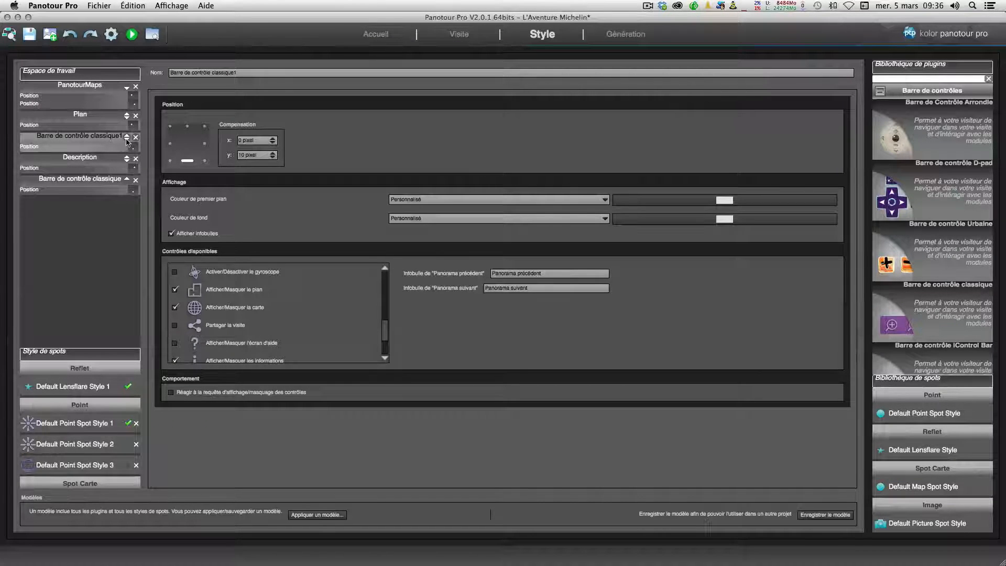
pyautogui.click(127, 140)
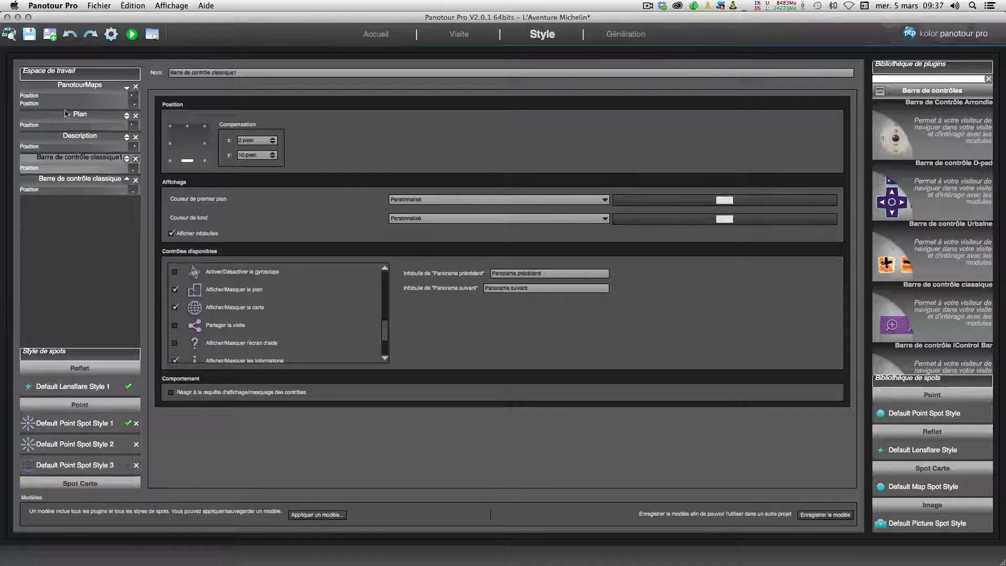
# Step: Anchor the new control bar at the bottom-right position
pyautogui.click(72, 190)
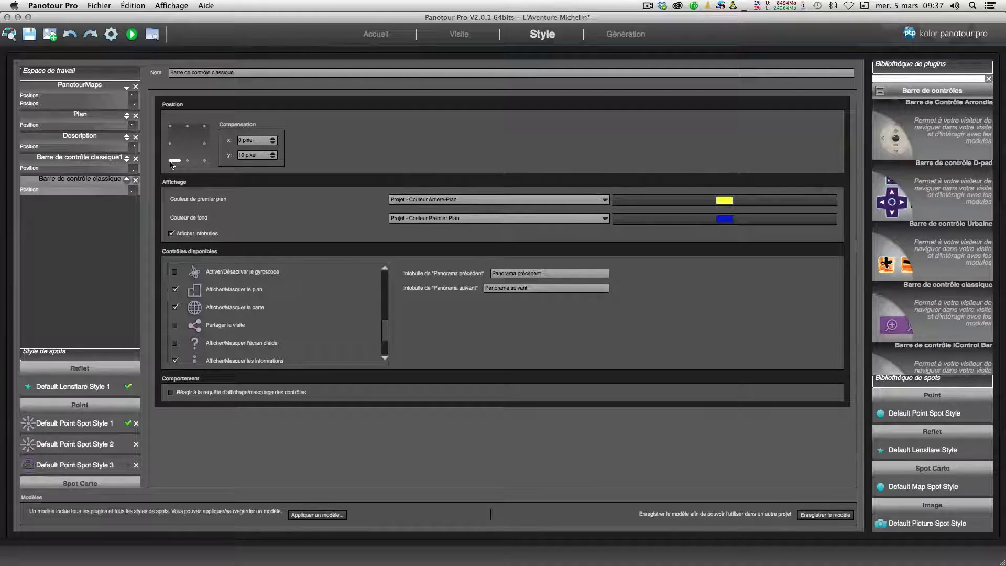
pyautogui.click(85, 165)
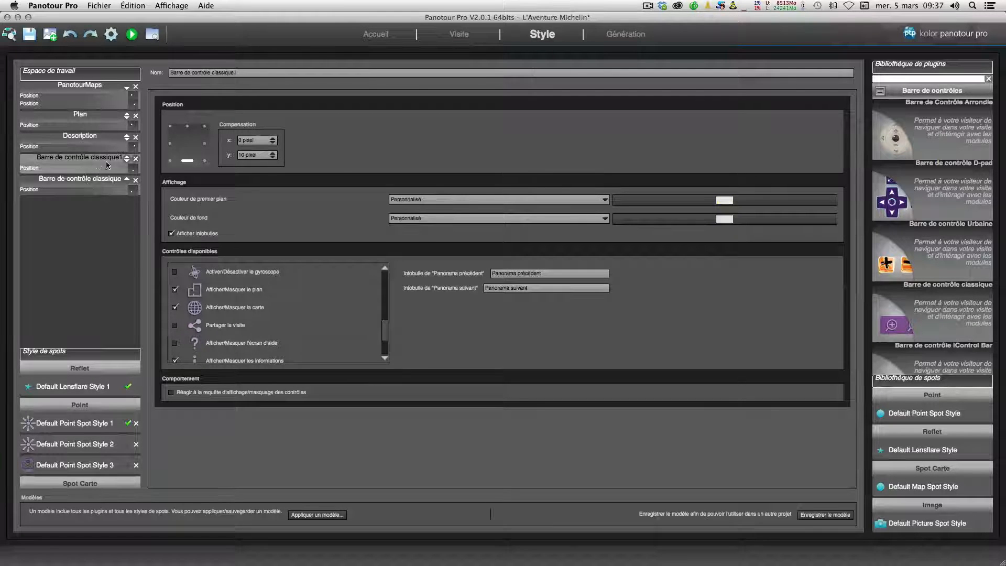
pyautogui.click(203, 165)
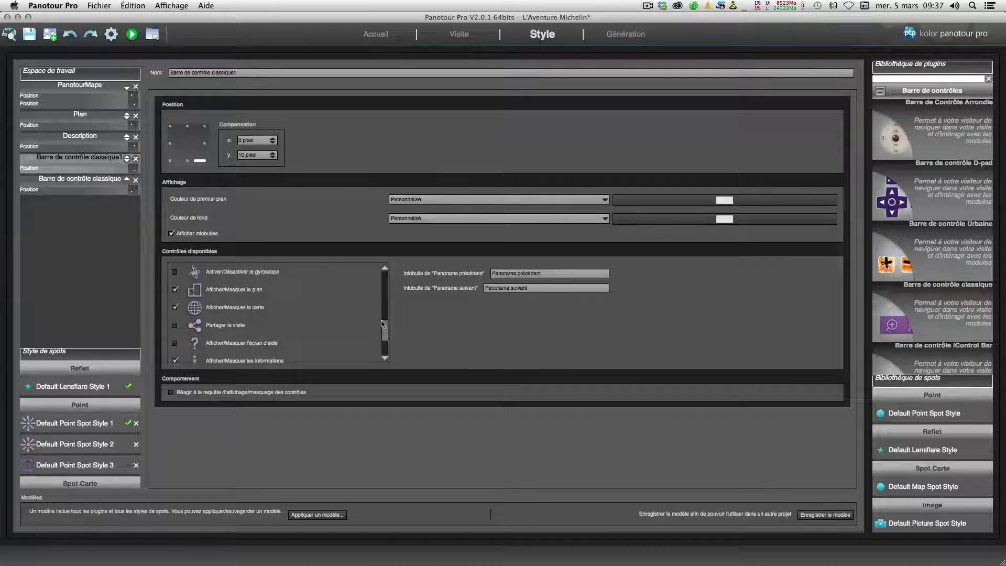
# Step: Set the new bar's foreground colour to Projet - Couleur Arrière-Plan and background to Projet - Couleur Premier Plan
pyautogui.moveTo(385, 329)
pyautogui.mouseDown()
pyautogui.moveTo(386, 280)
pyautogui.moveTo(386, 343)
pyautogui.mouseUp()
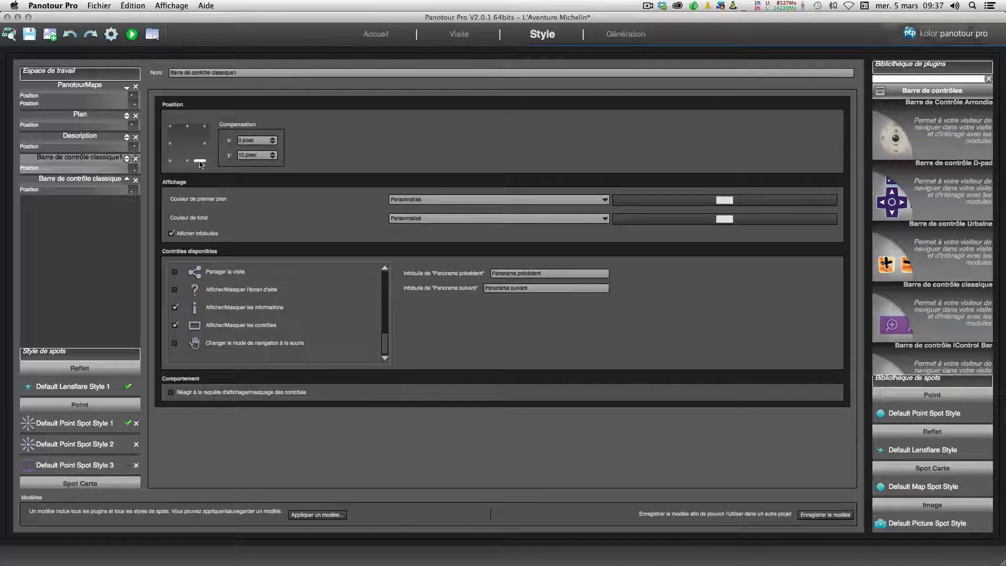
pyautogui.click(572, 200)
pyautogui.click(568, 205)
pyautogui.click(499, 221)
pyautogui.click(500, 234)
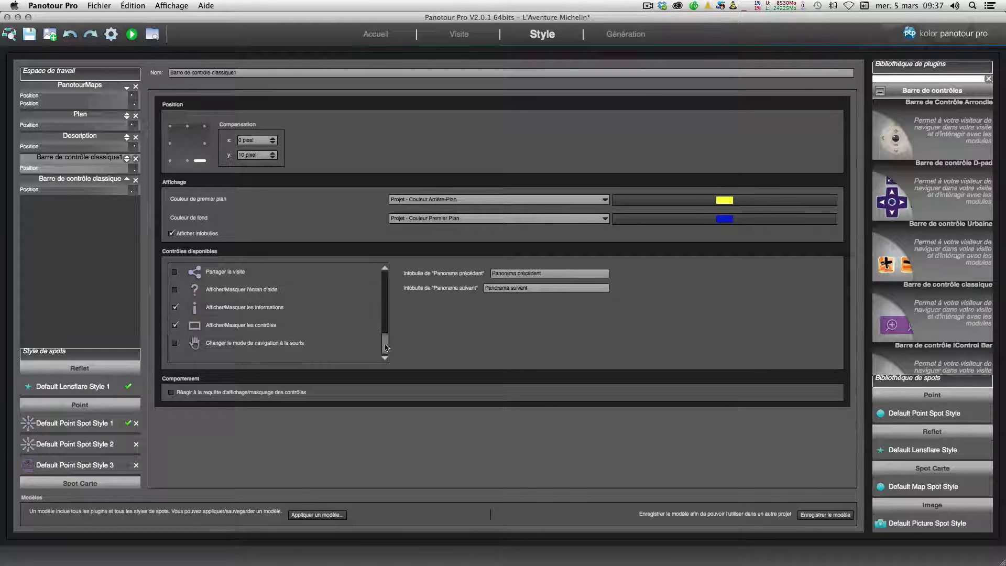
# Step: In the new bar, disable previous/next panorama, zoom, horizontal and vertical movement and autorotation controls, and enable the help screen
pyautogui.moveTo(386, 346); pyautogui.dragTo(385, 283)
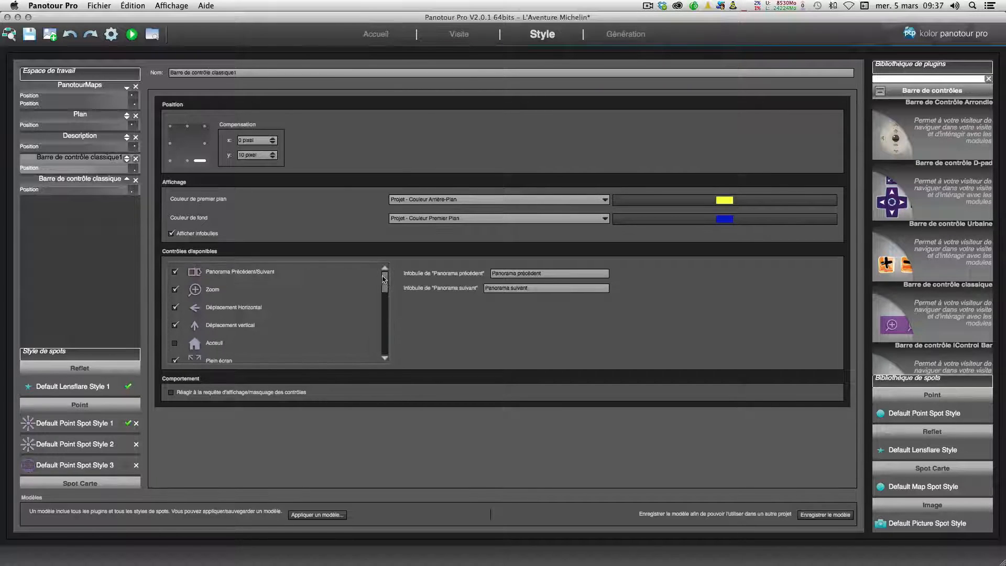
pyautogui.click(176, 272)
pyautogui.click(175, 291)
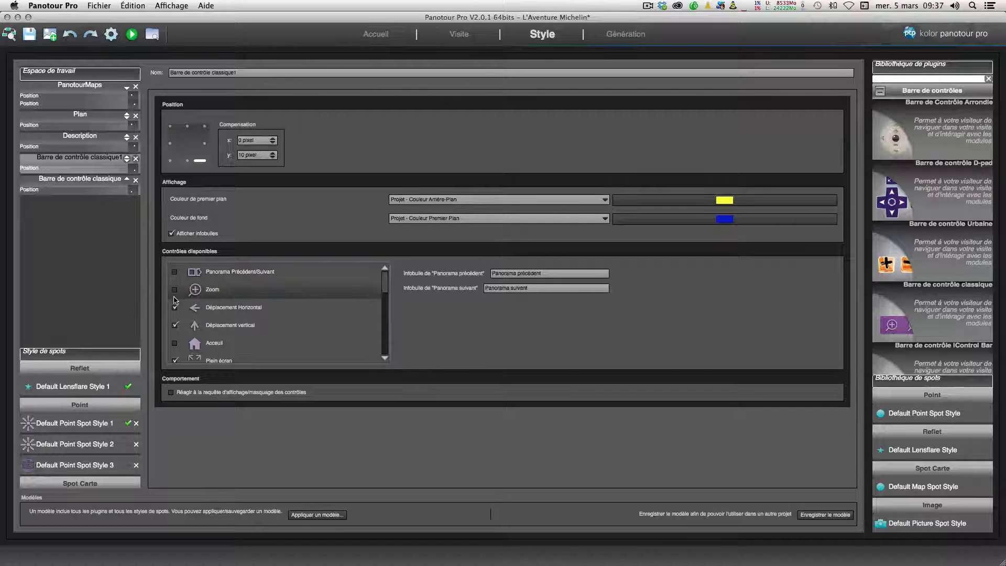
pyautogui.click(176, 307)
pyautogui.click(176, 326)
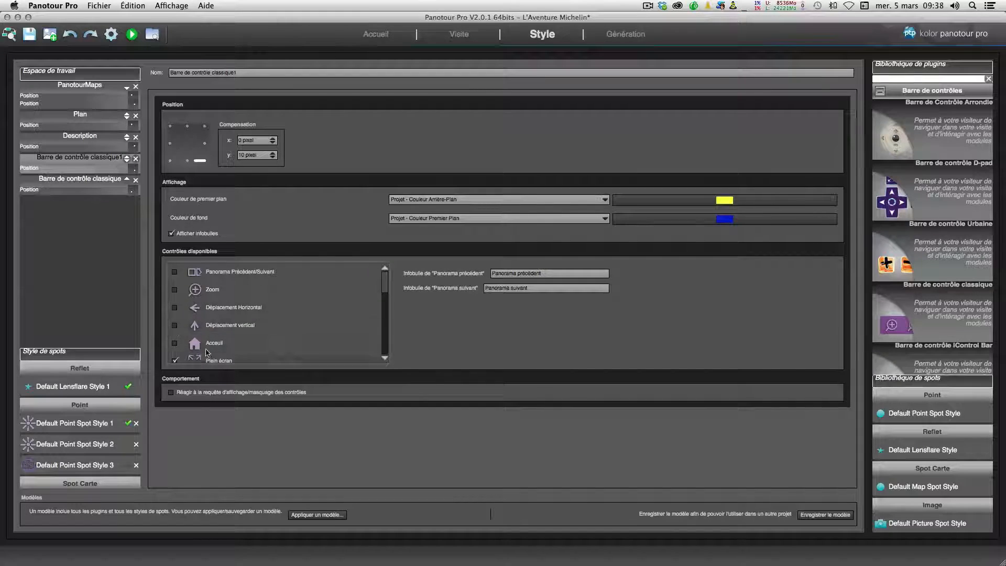
pyautogui.moveTo(384, 283); pyautogui.dragTo(384, 296)
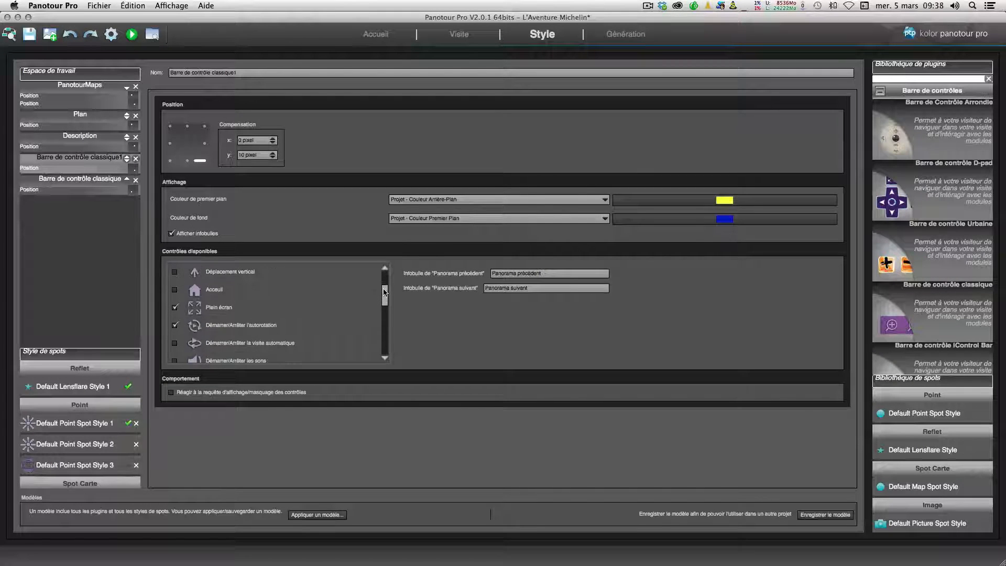
pyautogui.click(175, 325)
pyautogui.moveTo(383, 299); pyautogui.dragTo(385, 348)
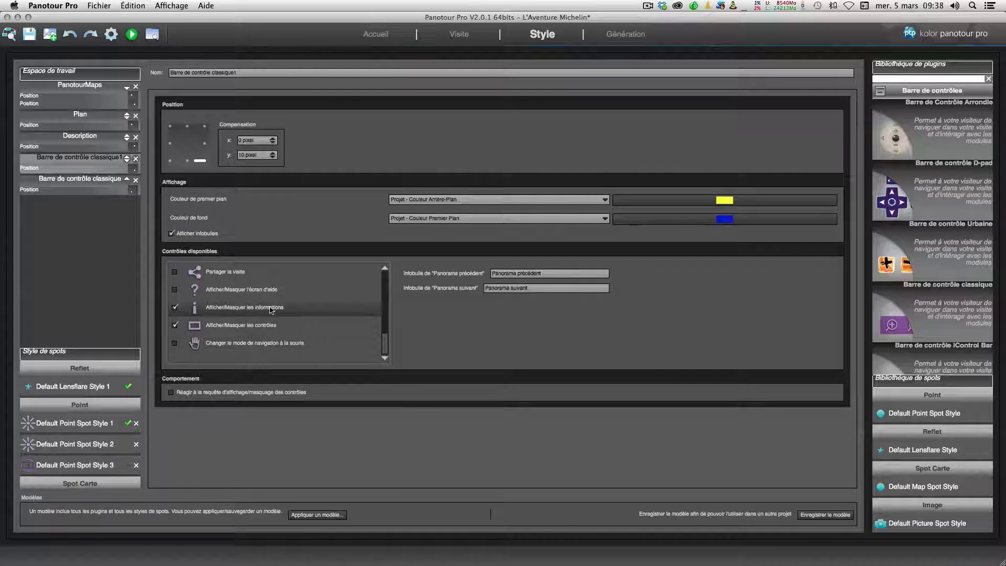
pyautogui.click(175, 291)
# Step: In the original classic control bar, disable the plan, map and information toggle buttons
pyautogui.scroll(1, 175, 275)
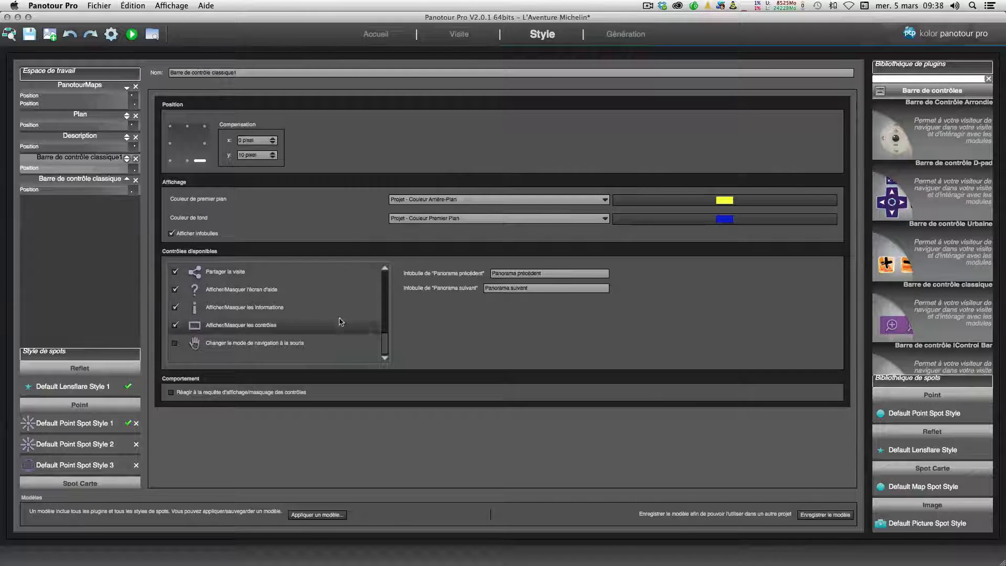
pyautogui.moveTo(385, 340); pyautogui.dragTo(385, 336)
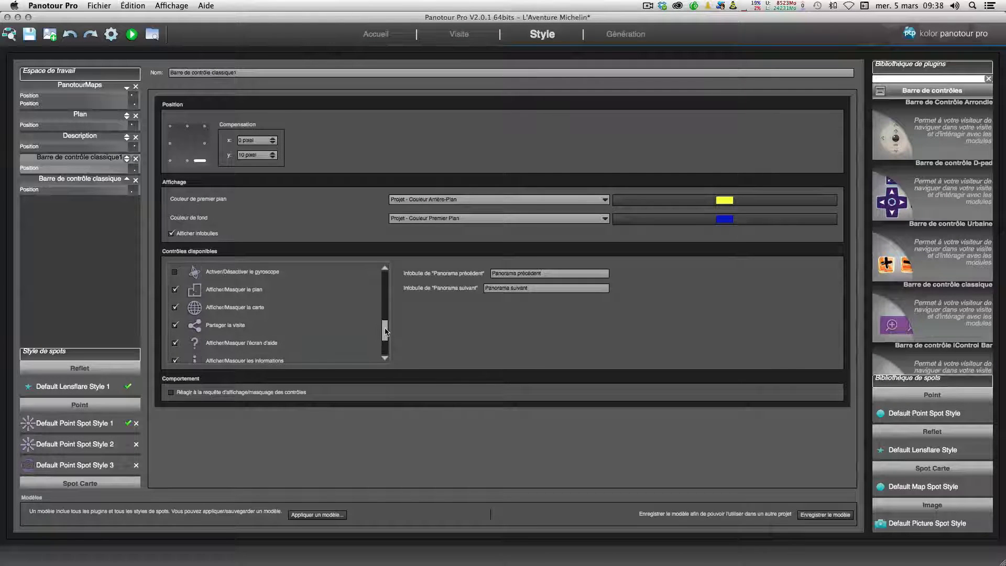
pyautogui.scroll(1, 213, 283)
pyautogui.moveTo(385, 328); pyautogui.dragTo(386, 321)
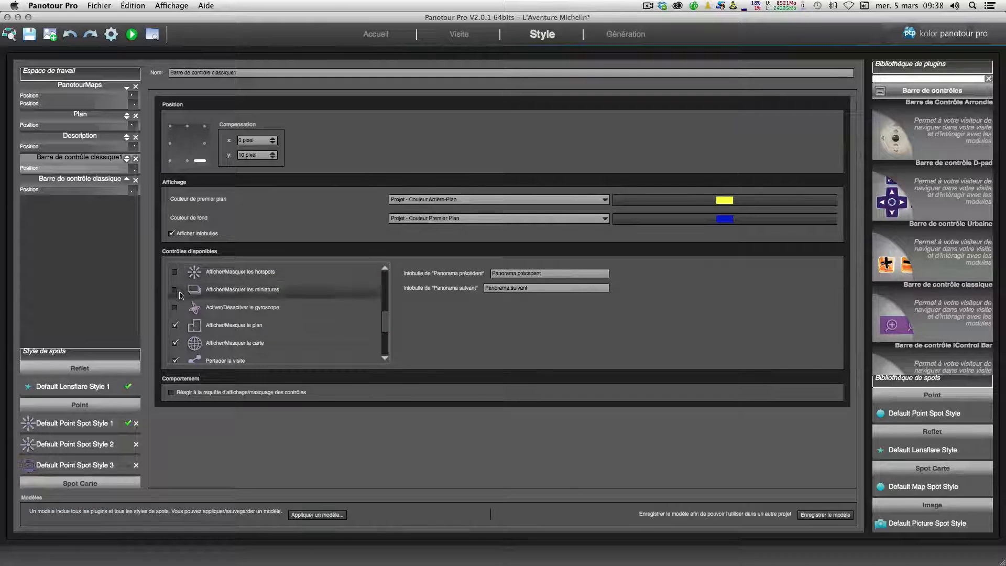
pyautogui.moveTo(387, 325)
pyautogui.mouseDown()
pyautogui.moveTo(386, 302)
pyautogui.moveTo(385, 330)
pyautogui.mouseUp()
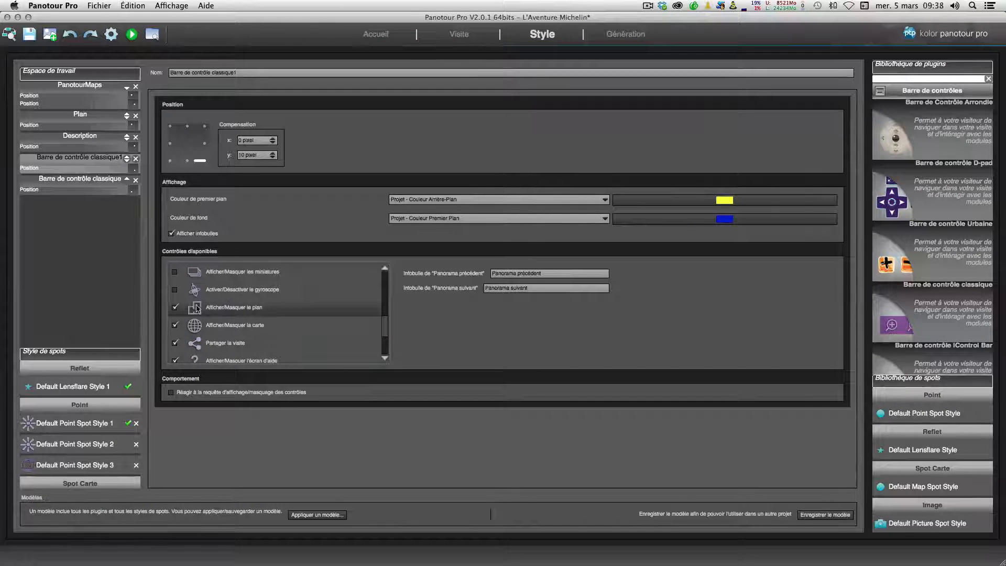
pyautogui.click(79, 187)
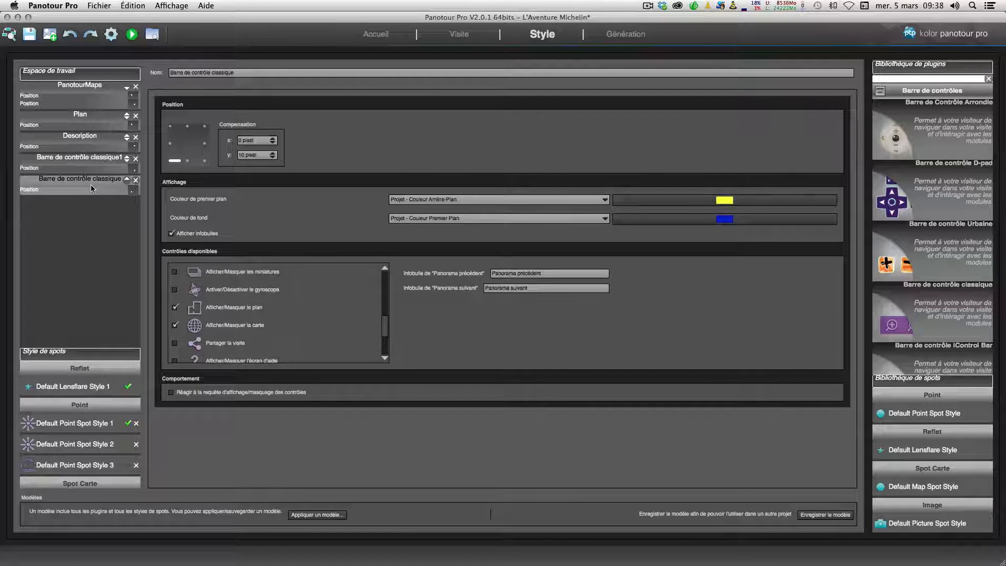
pyautogui.click(175, 308)
pyautogui.click(175, 325)
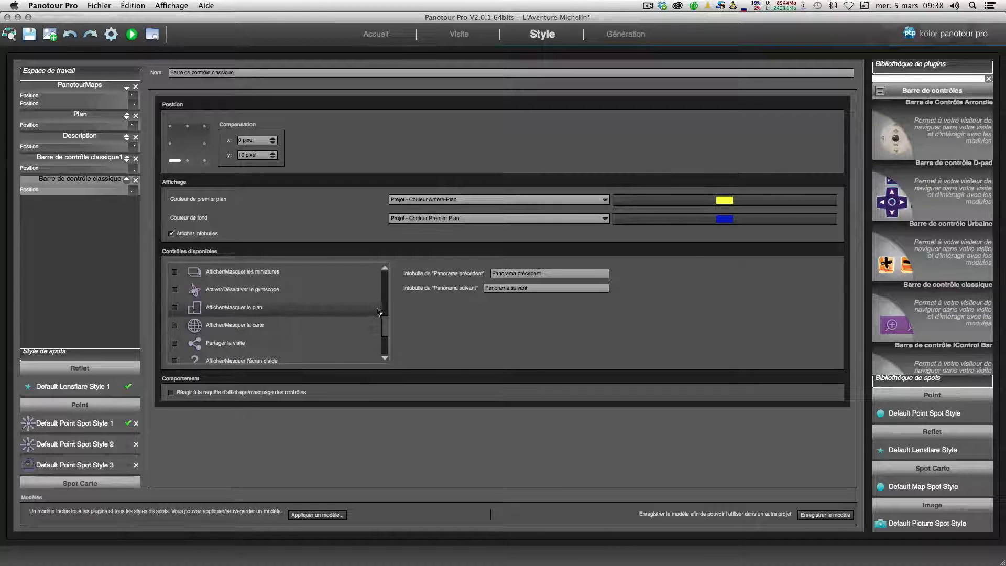
pyautogui.moveTo(388, 328); pyautogui.dragTo(388, 341)
pyautogui.click(175, 326)
pyautogui.click(175, 325)
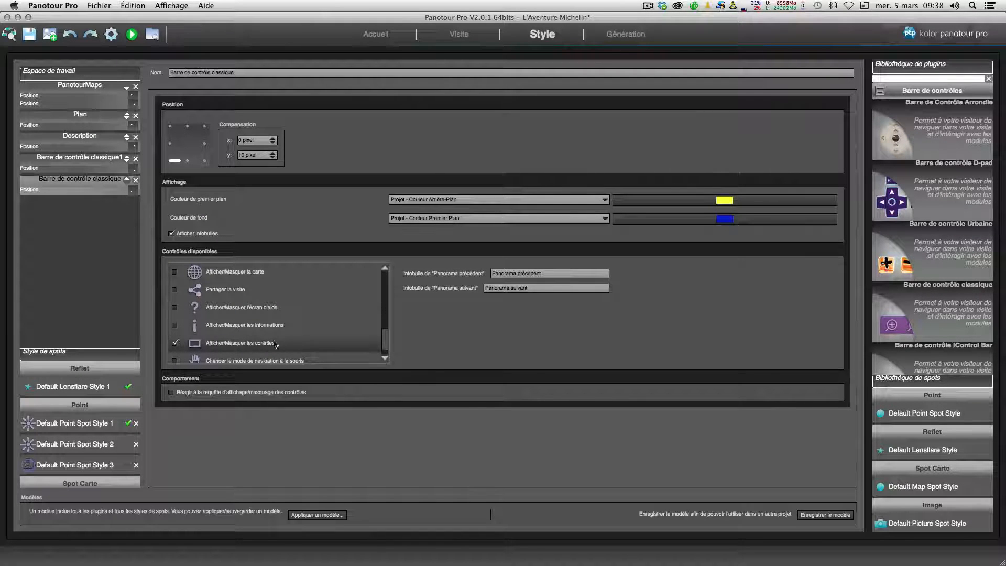
# Step: Regenerate the tour and open its preview in the browser
pyautogui.scroll(-1, 387, 345)
pyautogui.moveTo(387, 350); pyautogui.dragTo(388, 299)
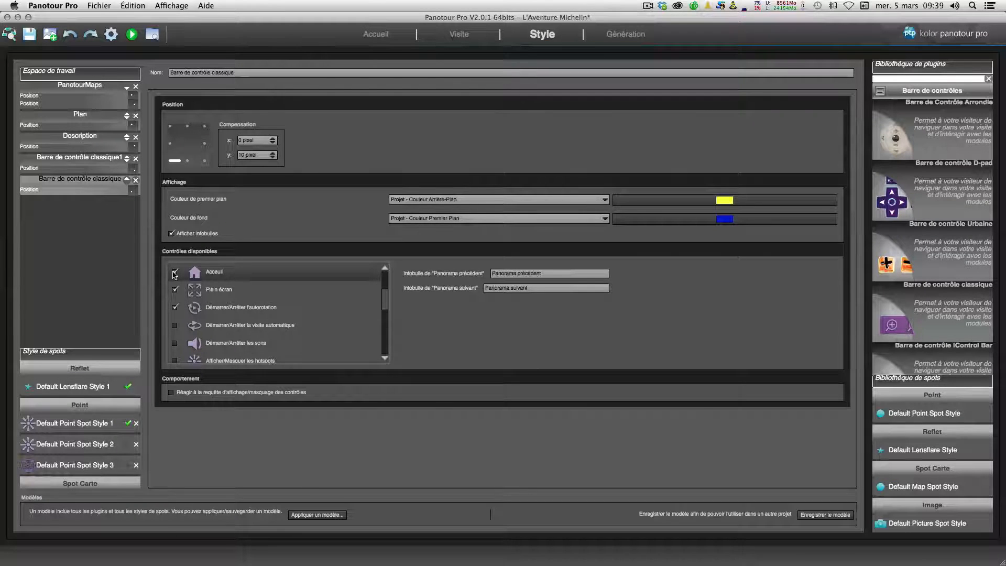
pyautogui.click(84, 164)
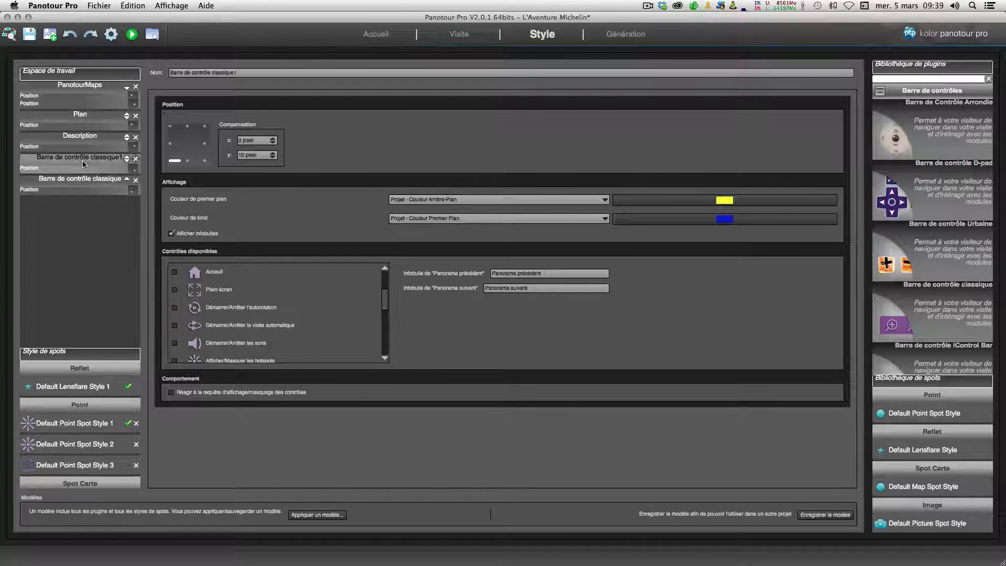
pyautogui.scroll(-5, 217, 338)
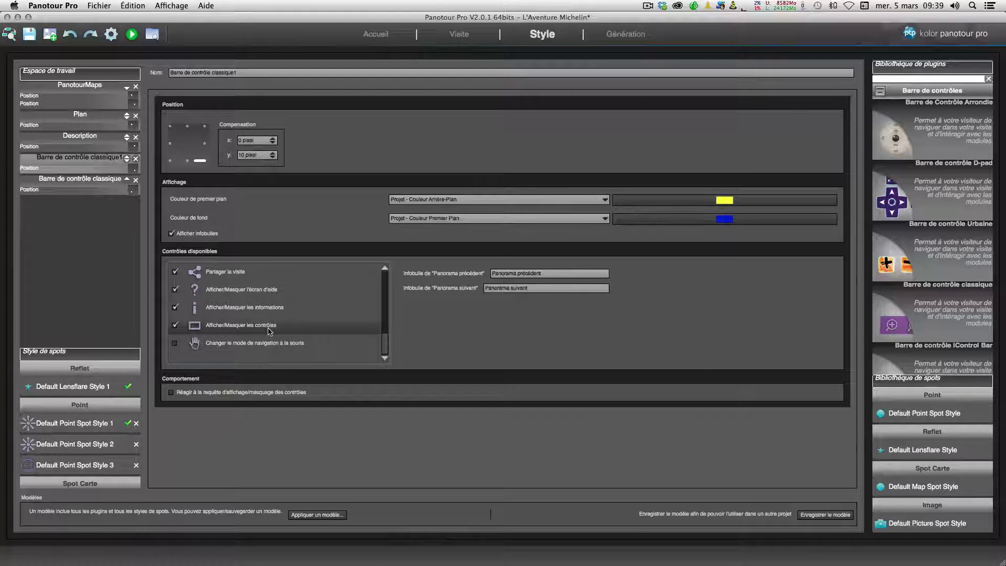
pyautogui.click(110, 34)
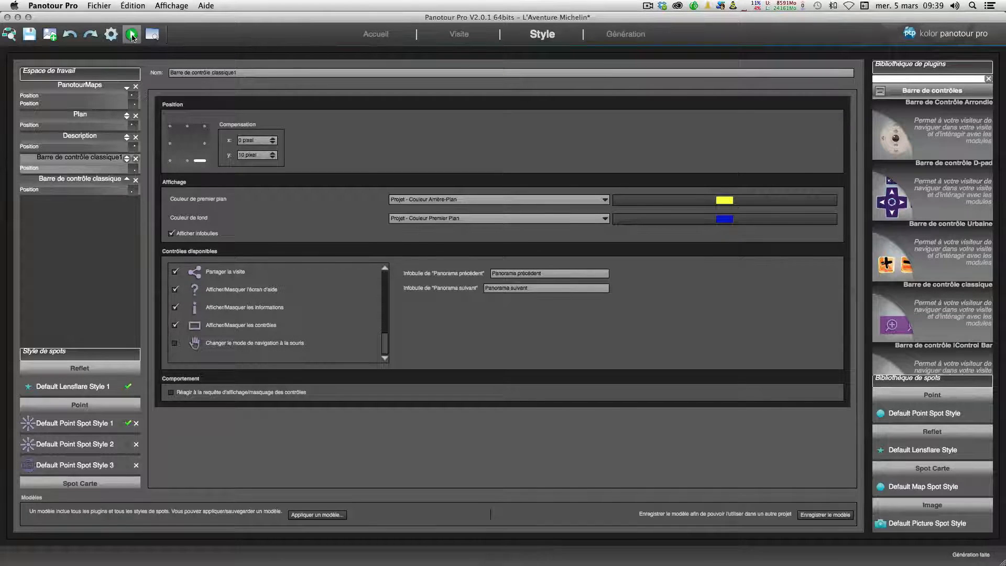
pyautogui.click(132, 35)
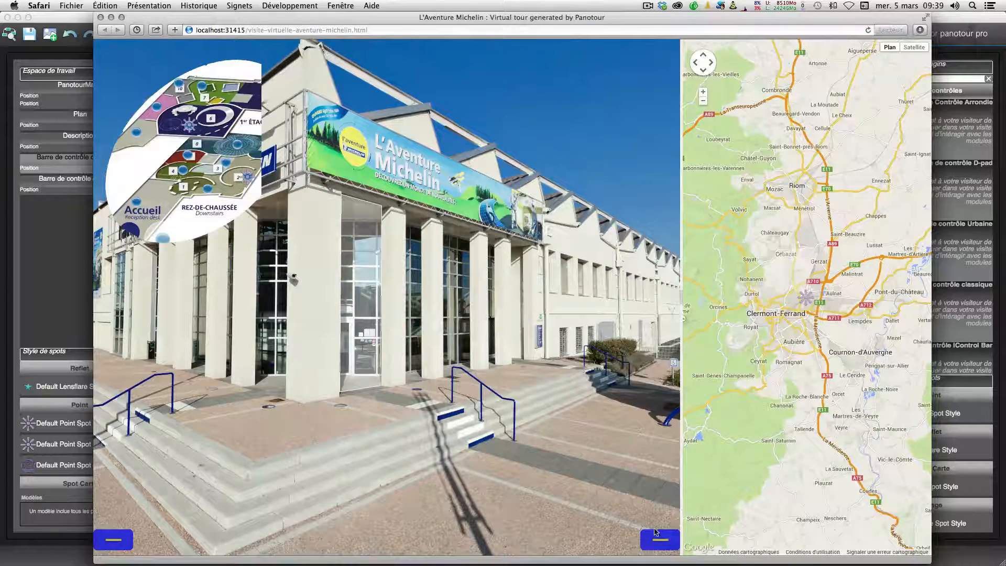
# Step: Open both control bars in the preview and toggle the map, the plan and the controls display
pyautogui.click(657, 539)
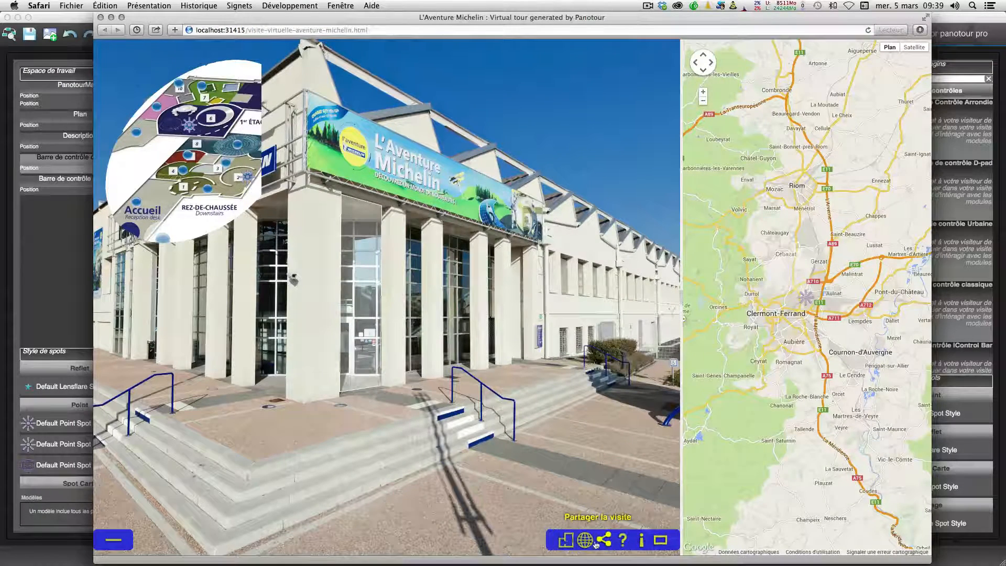
pyautogui.click(585, 540)
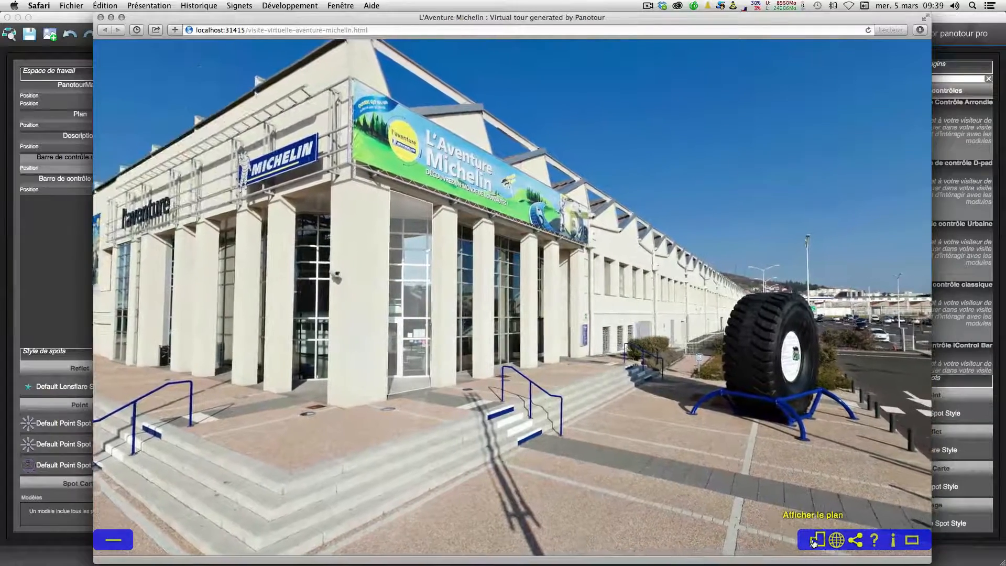
pyautogui.click(815, 540)
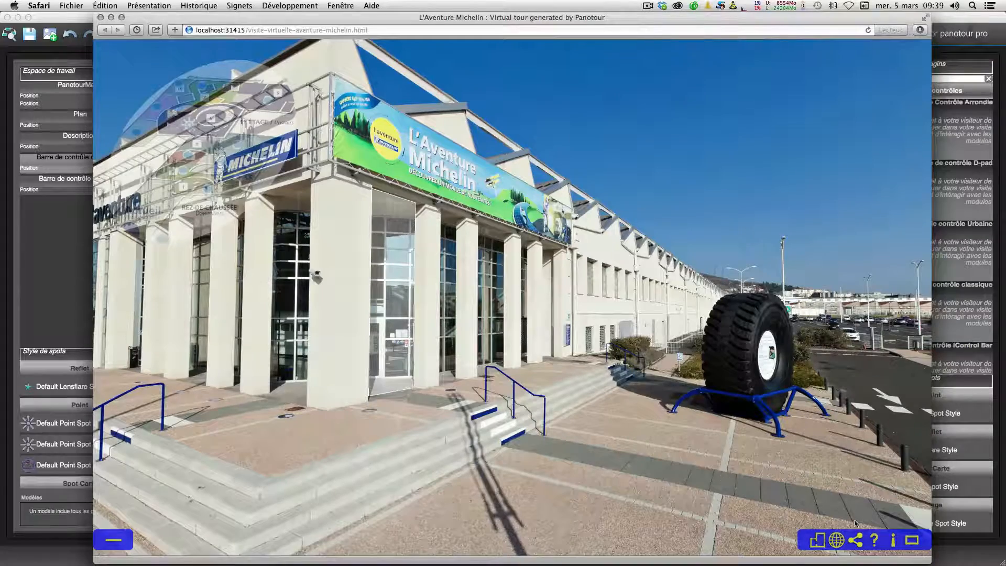
pyautogui.click(912, 545)
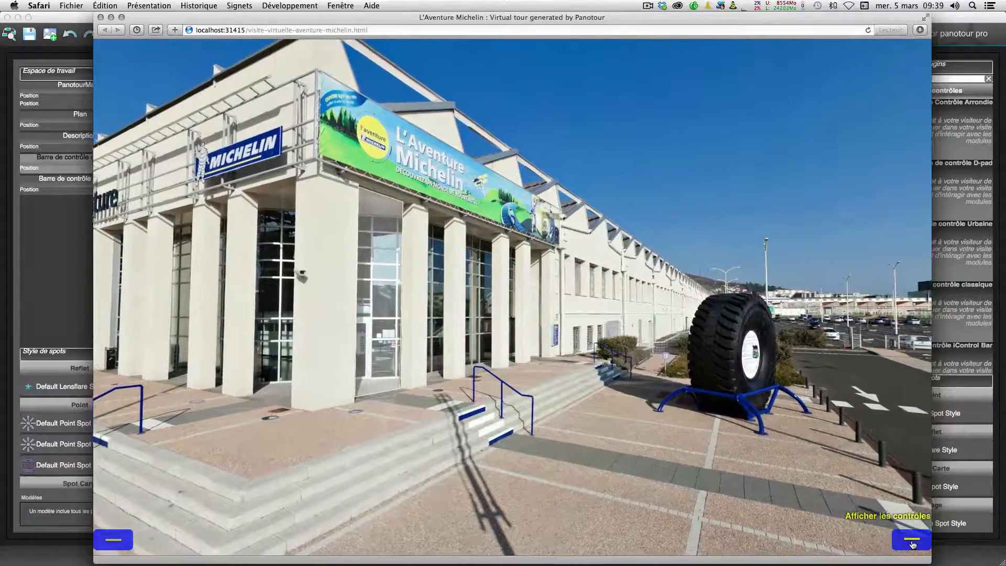
pyautogui.click(913, 544)
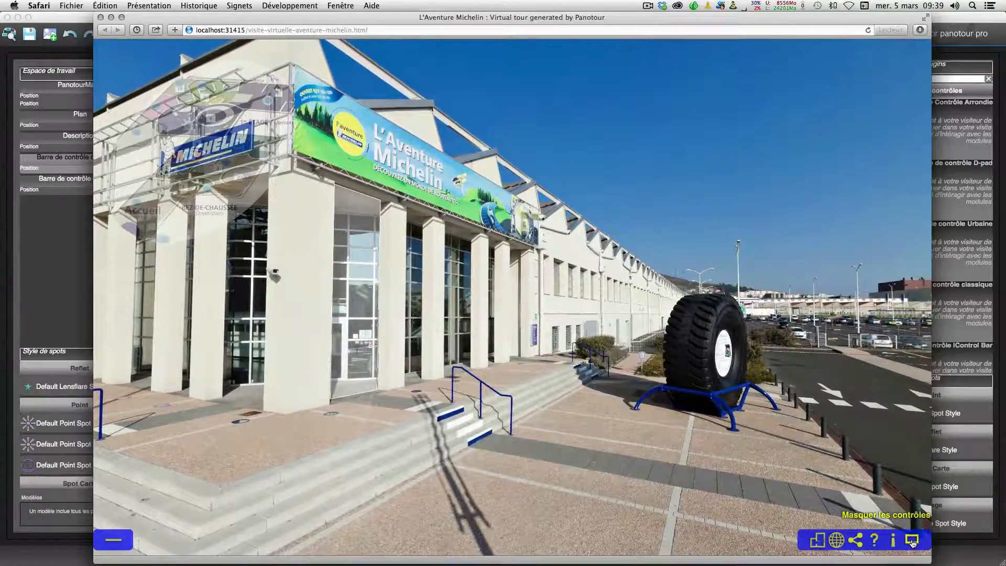
pyautogui.click(912, 544)
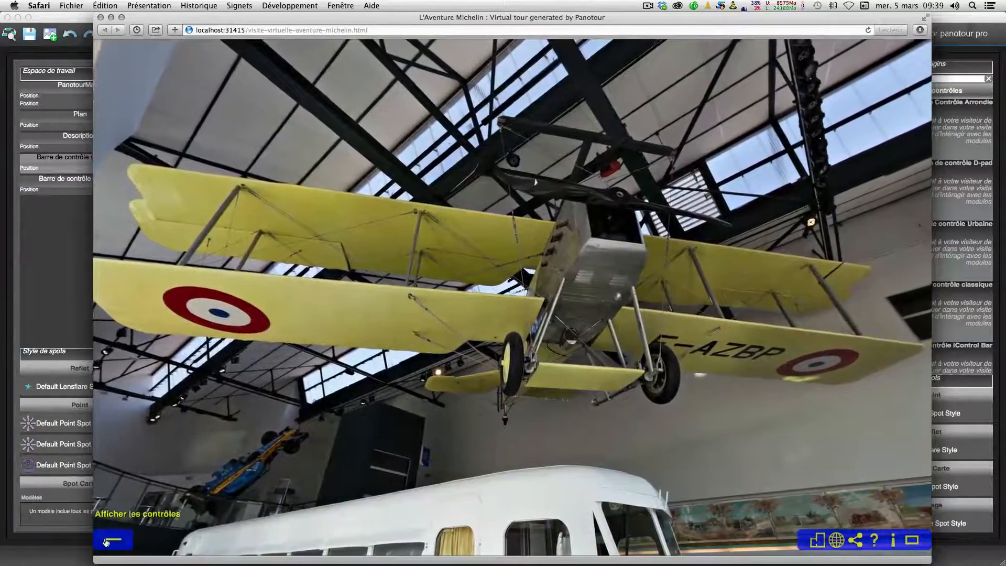
pyautogui.click(816, 541)
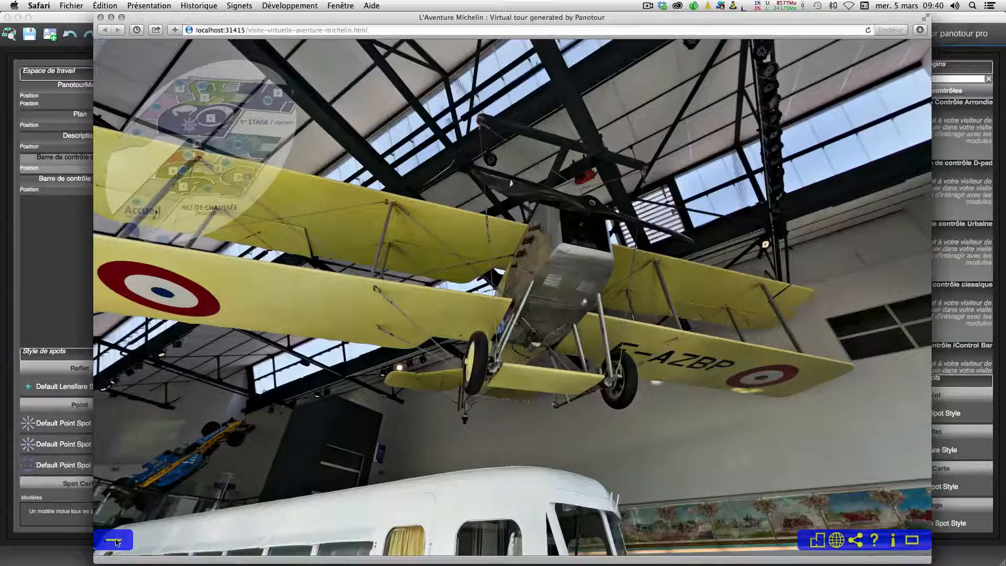
# Step: Hide the plan and reopen the collapsed control bar in the tour preview
pyautogui.click(818, 540)
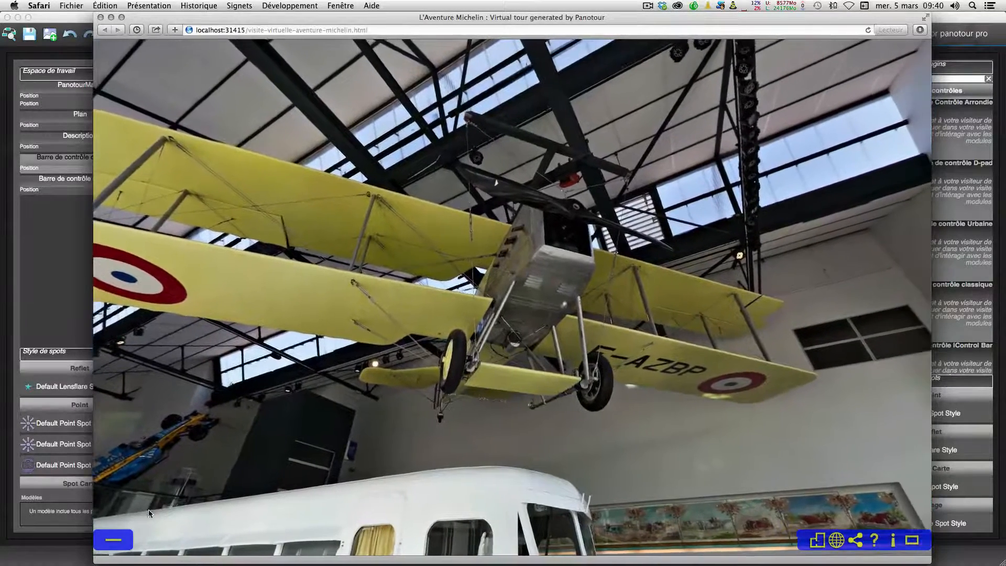
pyautogui.click(113, 540)
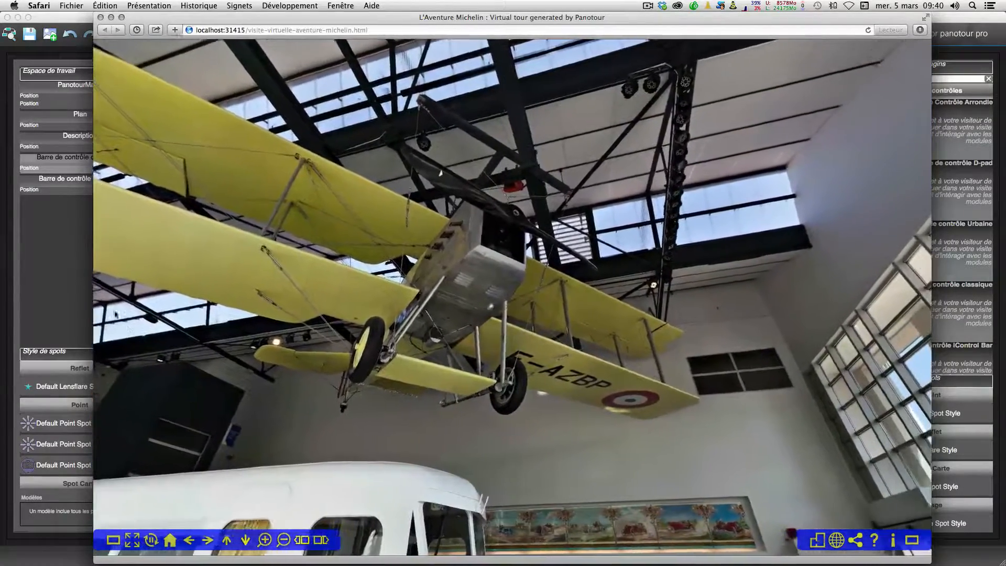
# Step: Back in the tour editor, set the Plan plugin's zone height to 50 percent
pyautogui.click(60, 246)
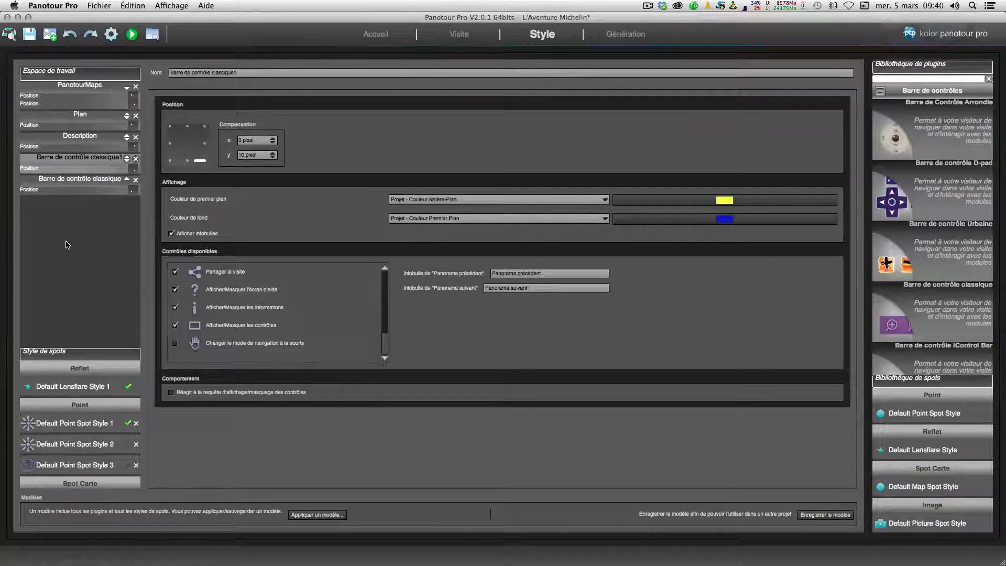
pyautogui.click(77, 119)
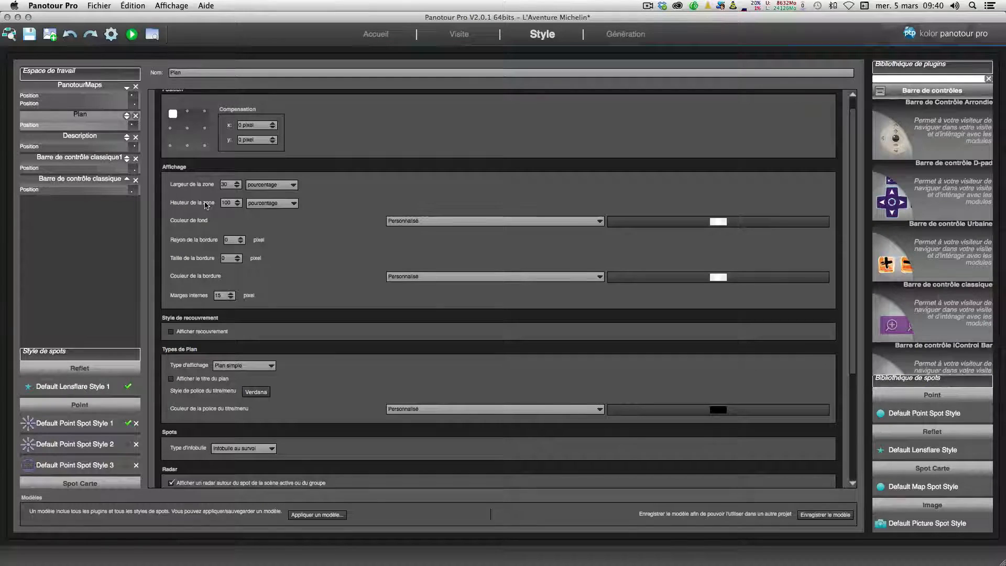
pyautogui.doubleClick(233, 203)
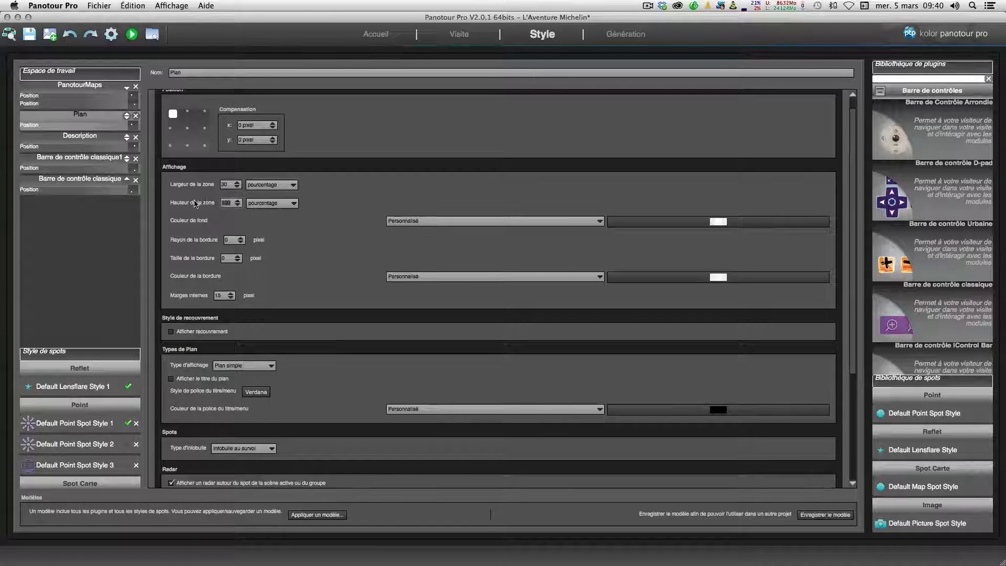
pyautogui.write('50')
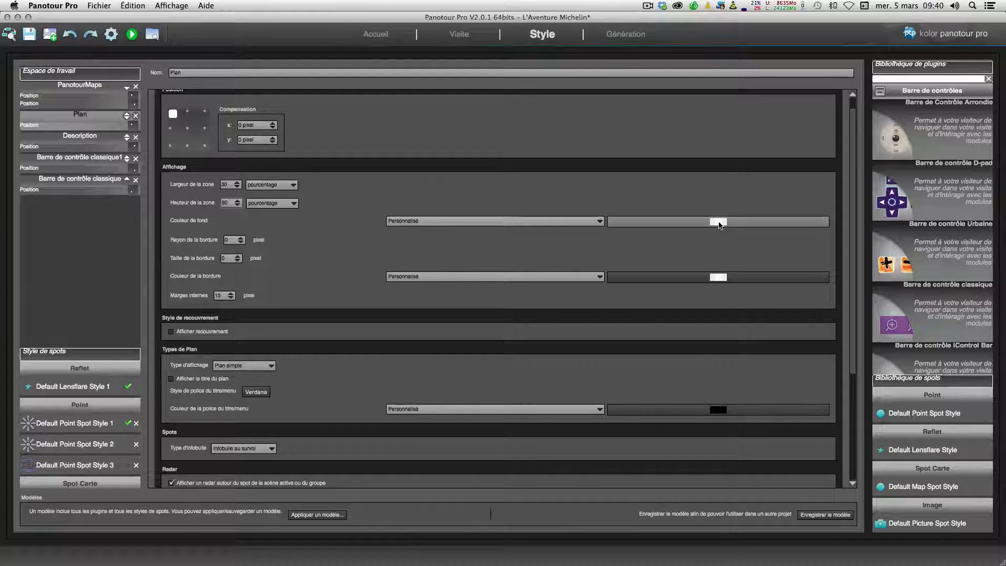
# Step: Regenerate the tour preview and toggle the controls display, both control bars and the plan to check the result
pyautogui.click(111, 35)
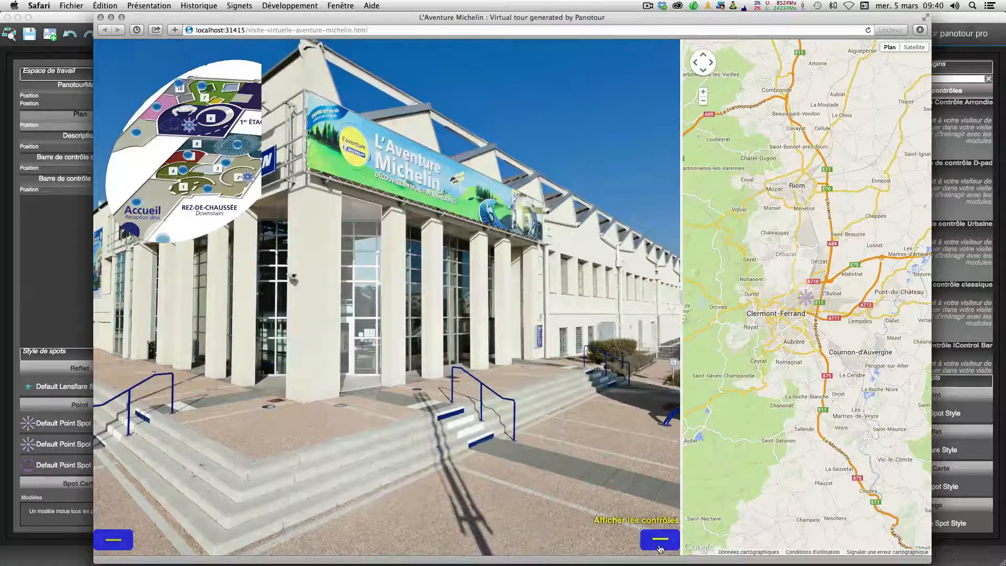
pyautogui.click(660, 548)
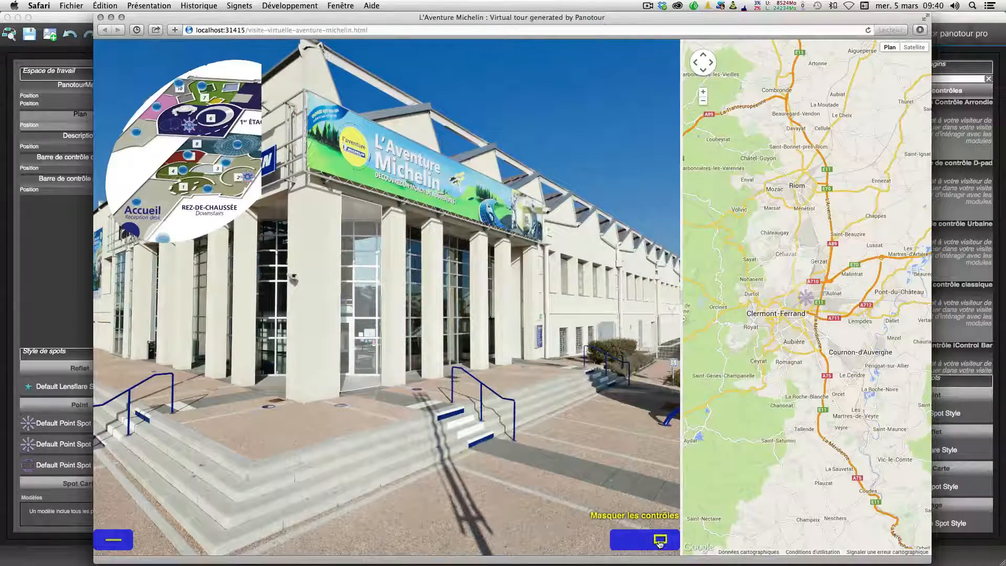
pyautogui.click(585, 540)
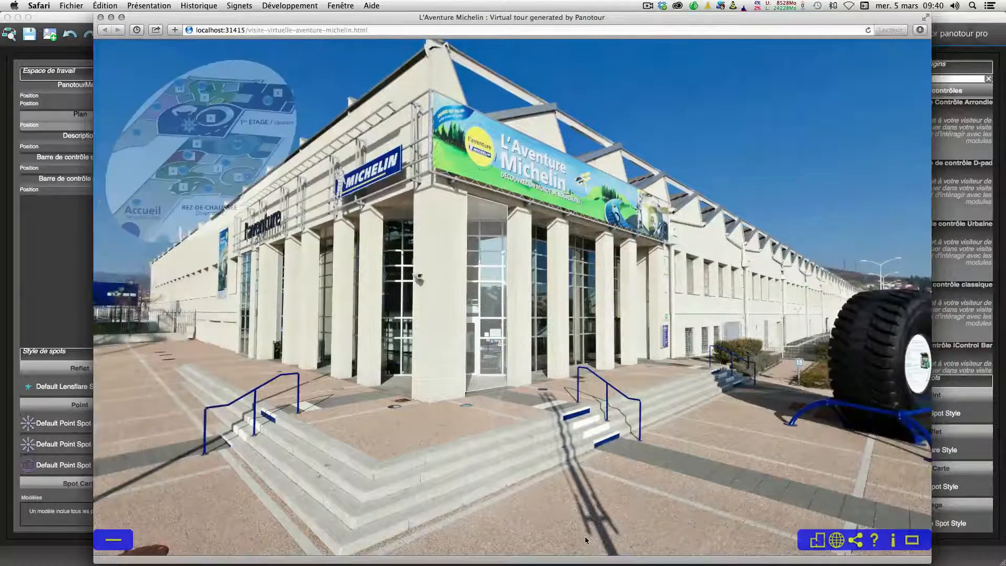
pyautogui.click(105, 542)
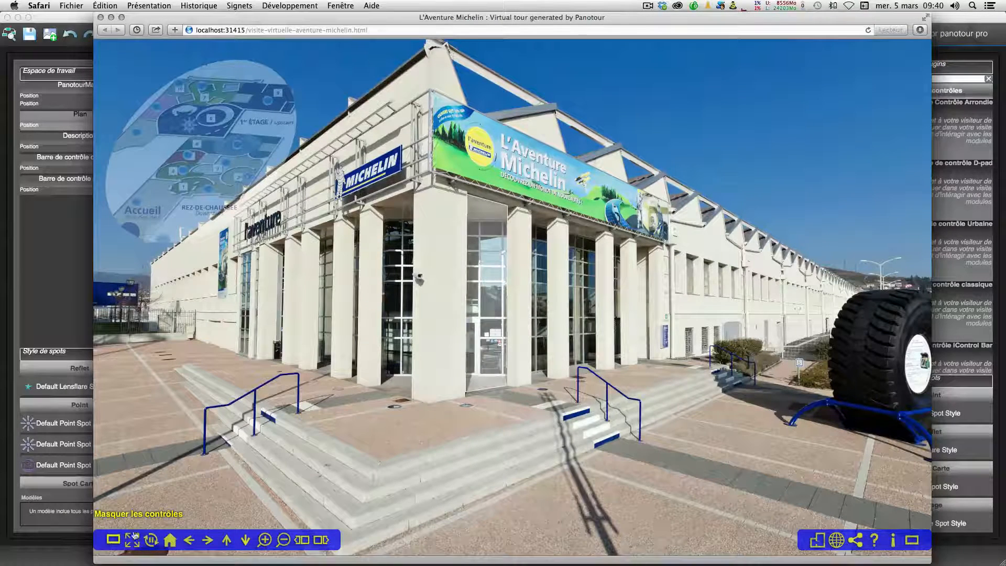
pyautogui.click(819, 541)
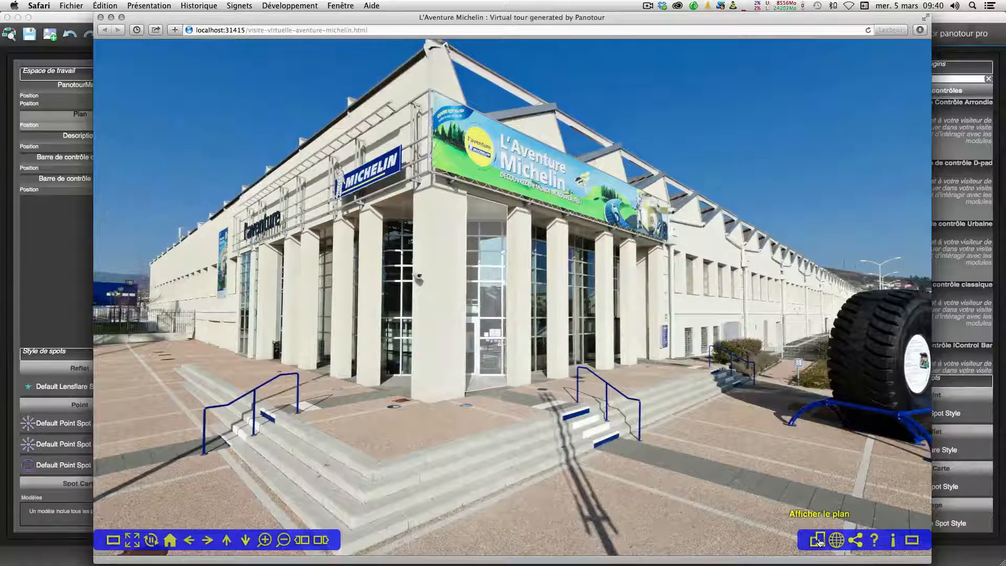
# Step: Return to the editor, enlarge the spot styles list and show the plugin library's category list
pyautogui.click(42, 267)
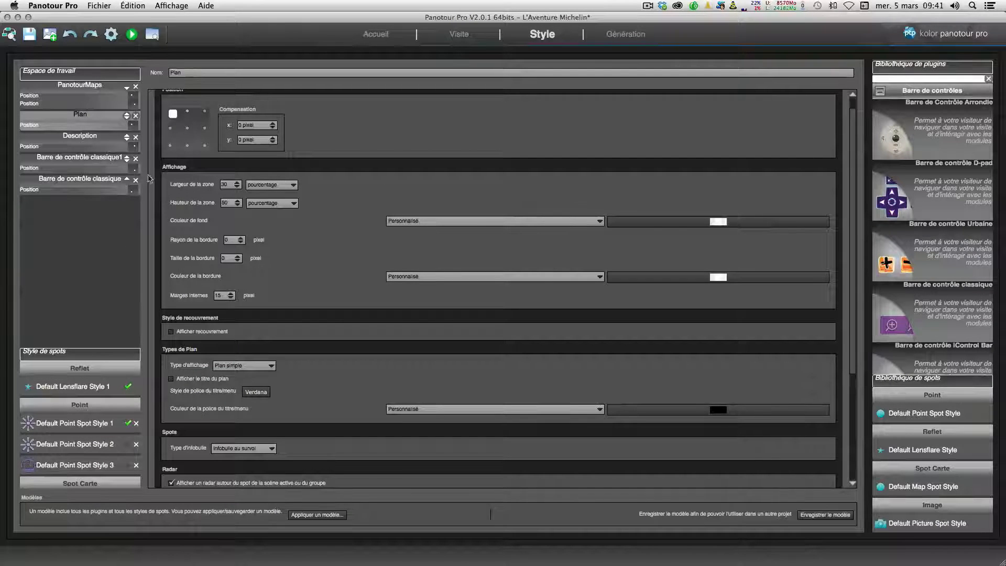
pyautogui.moveTo(84, 356); pyautogui.dragTo(86, 289)
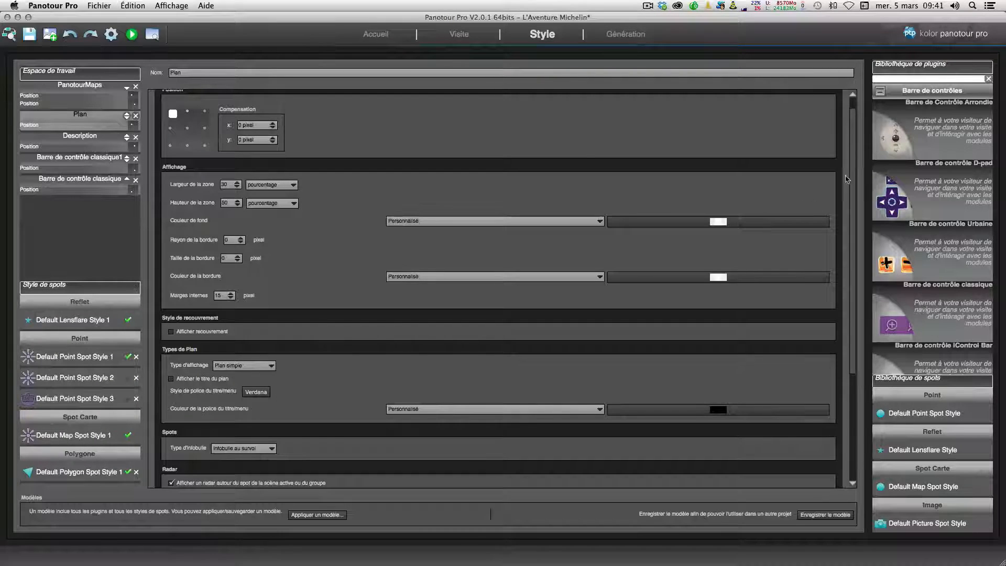
pyautogui.click(880, 92)
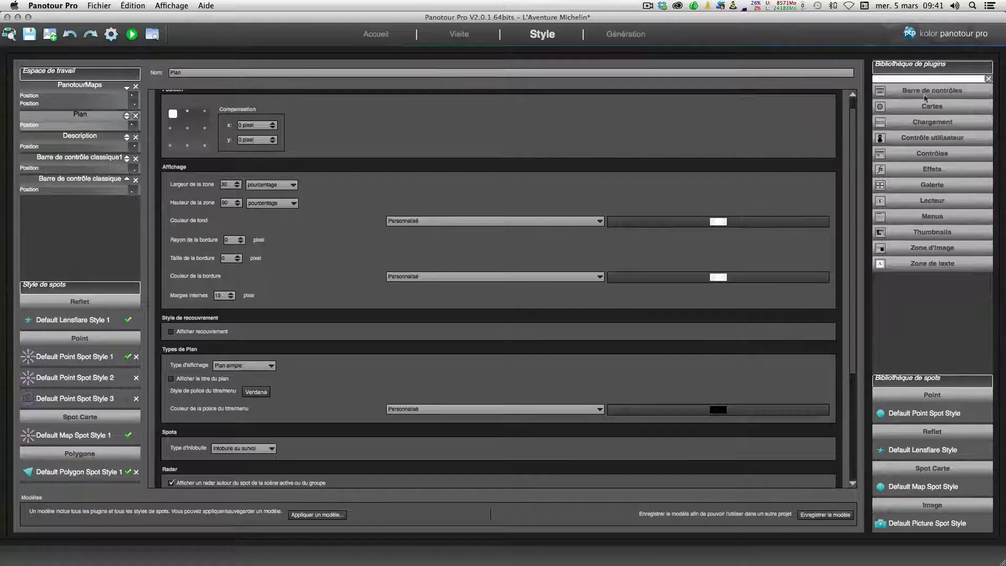
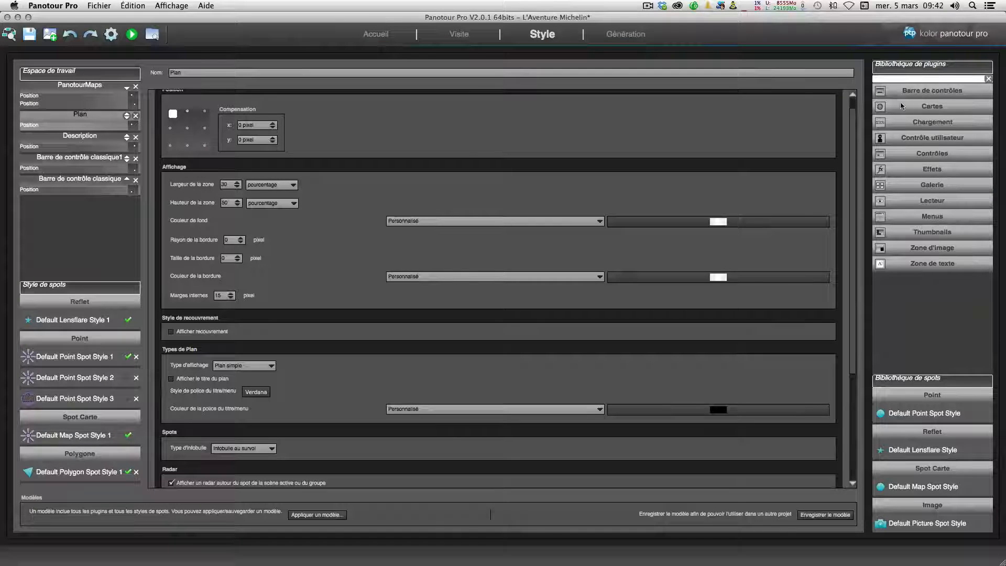
# Step: Browse the plugin library's control bar, map, loading, user control and controls categories
pyautogui.click(882, 92)
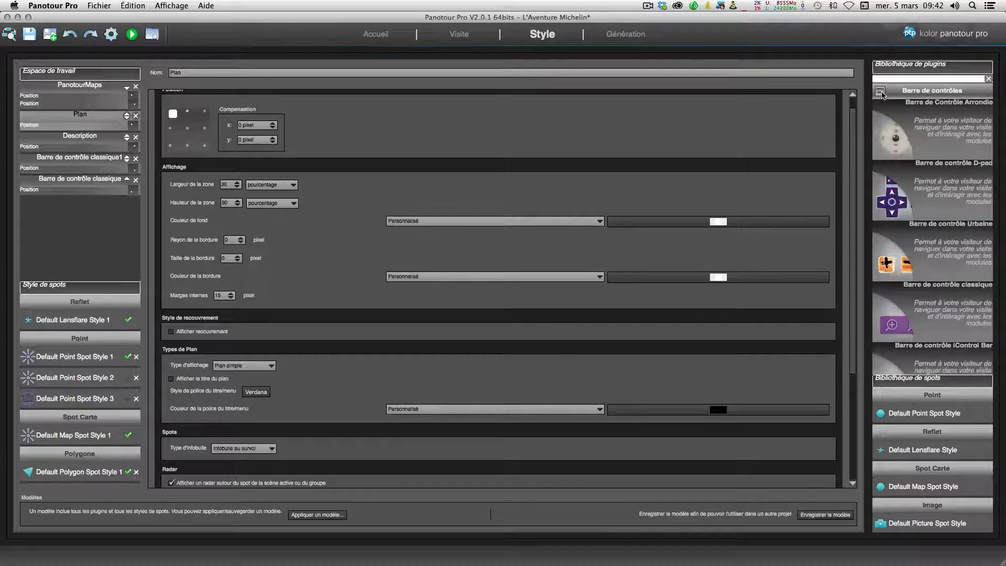
pyautogui.scroll(-5, 895, 129)
pyautogui.scroll(5, 895, 128)
pyautogui.click(881, 93)
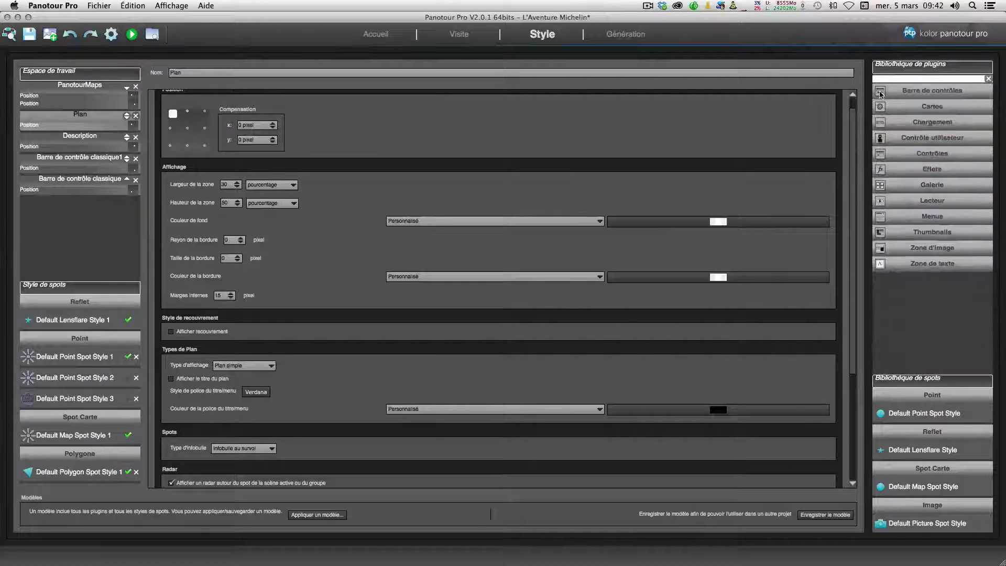
pyautogui.click(882, 107)
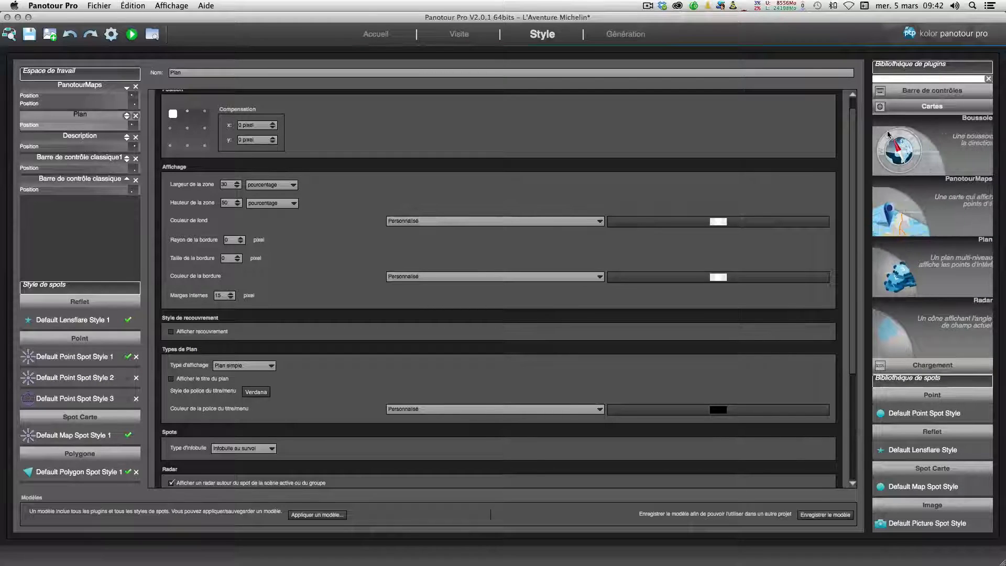
pyautogui.click(881, 107)
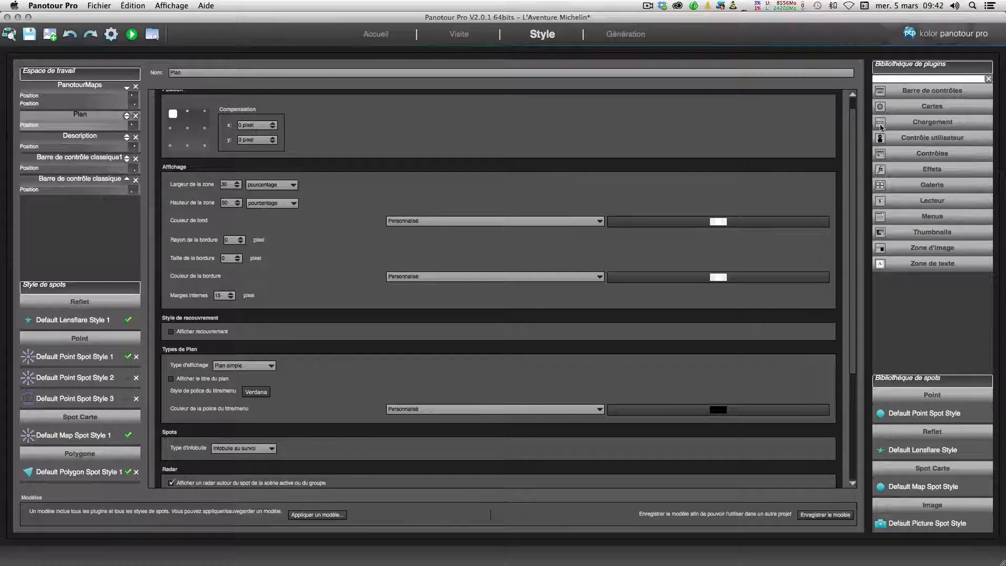
pyautogui.click(881, 124)
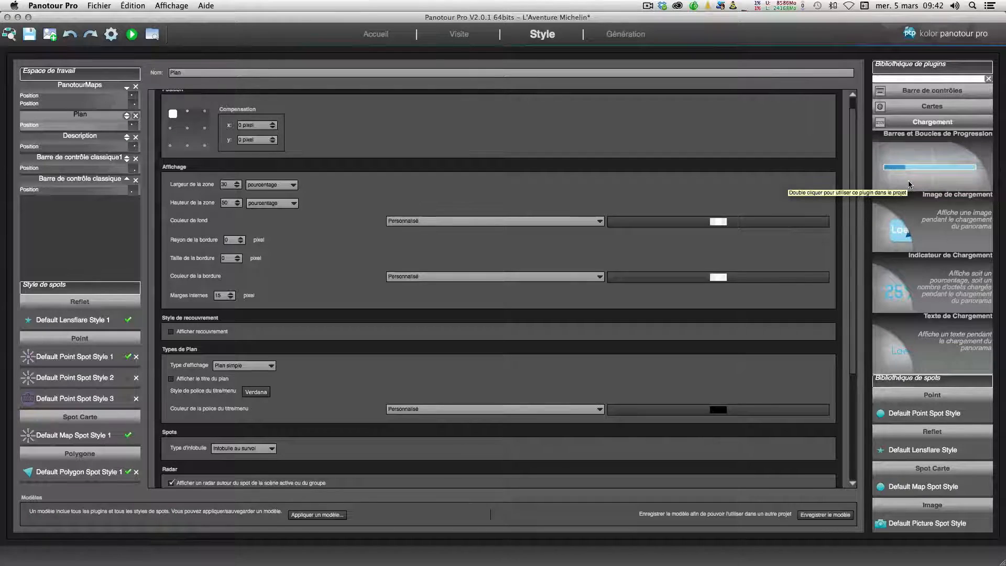
pyautogui.click(880, 125)
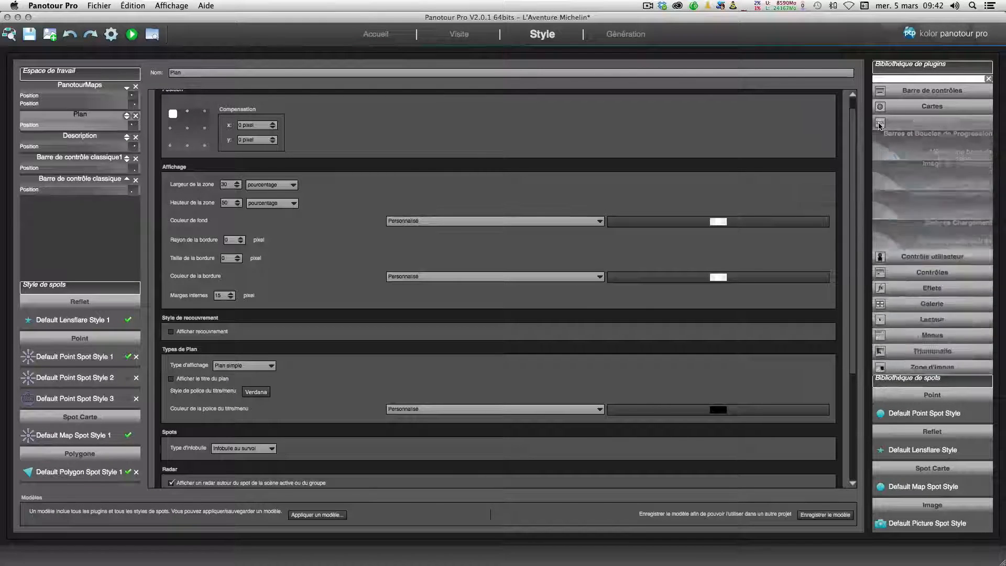
pyautogui.click(880, 138)
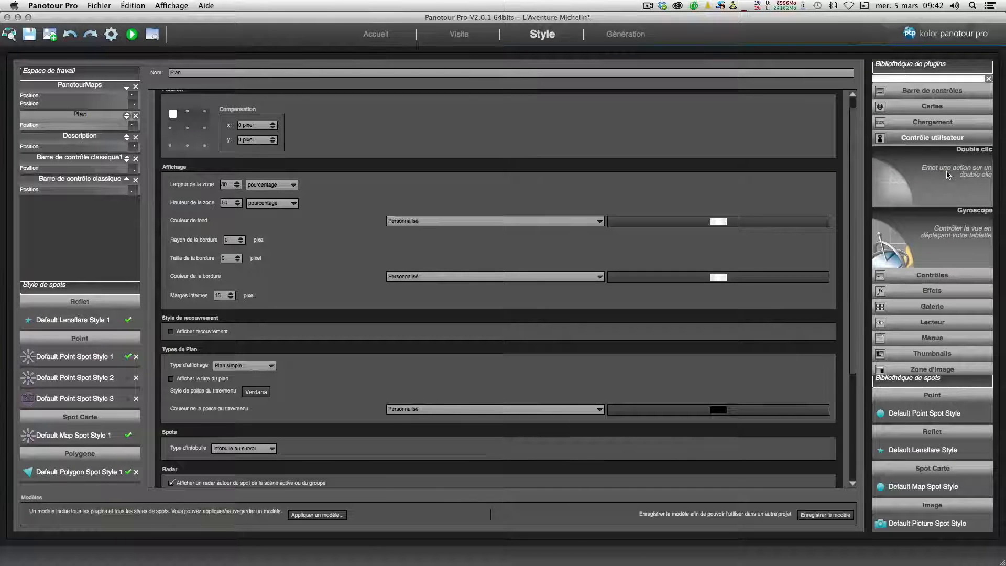
pyautogui.click(881, 139)
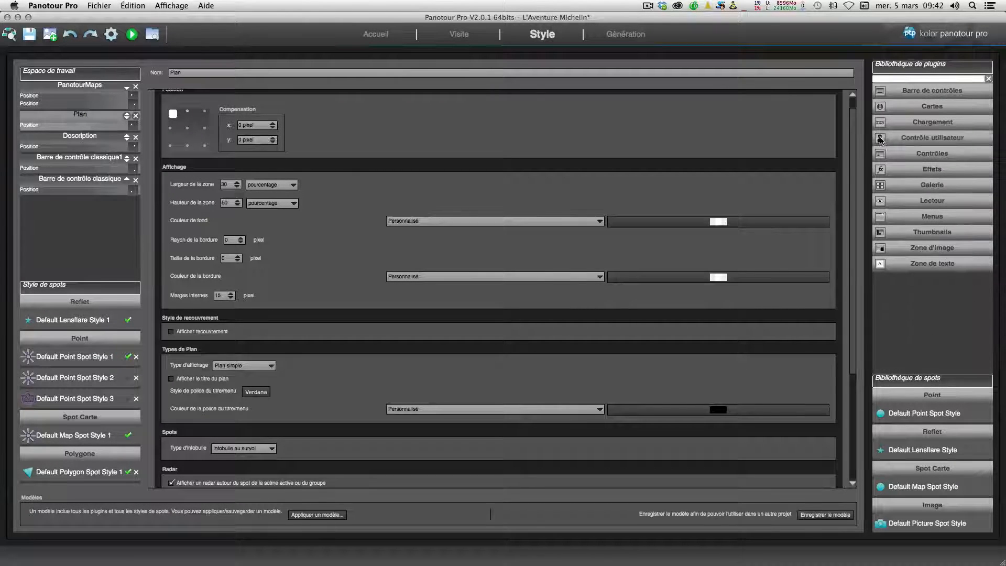
pyautogui.click(908, 153)
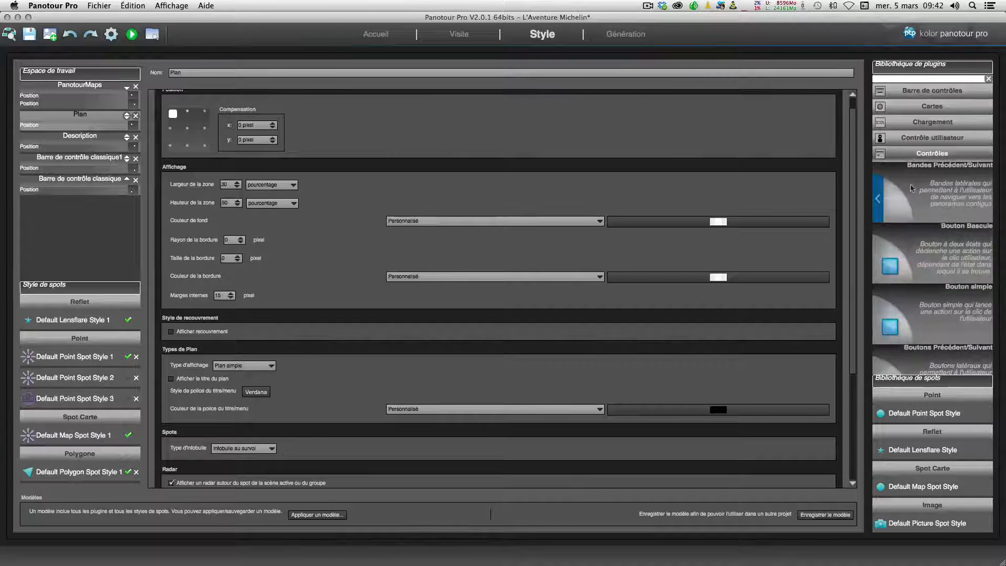
pyautogui.scroll(-5, 921, 230)
pyautogui.scroll(3, 922, 234)
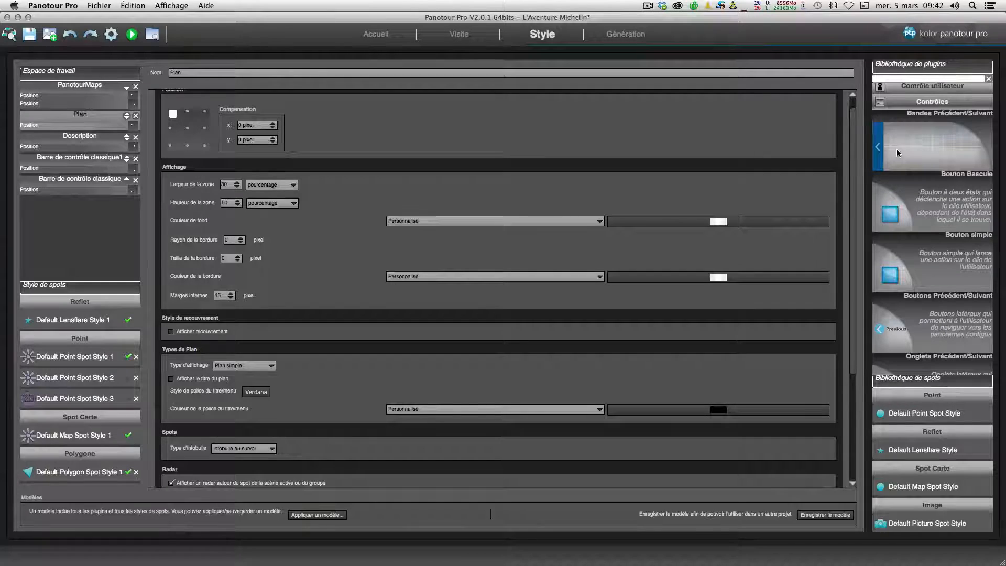
# Step: Preview the tour, open its collapsed control bar and step to another panorama before returning to the editor
pyautogui.click(131, 34)
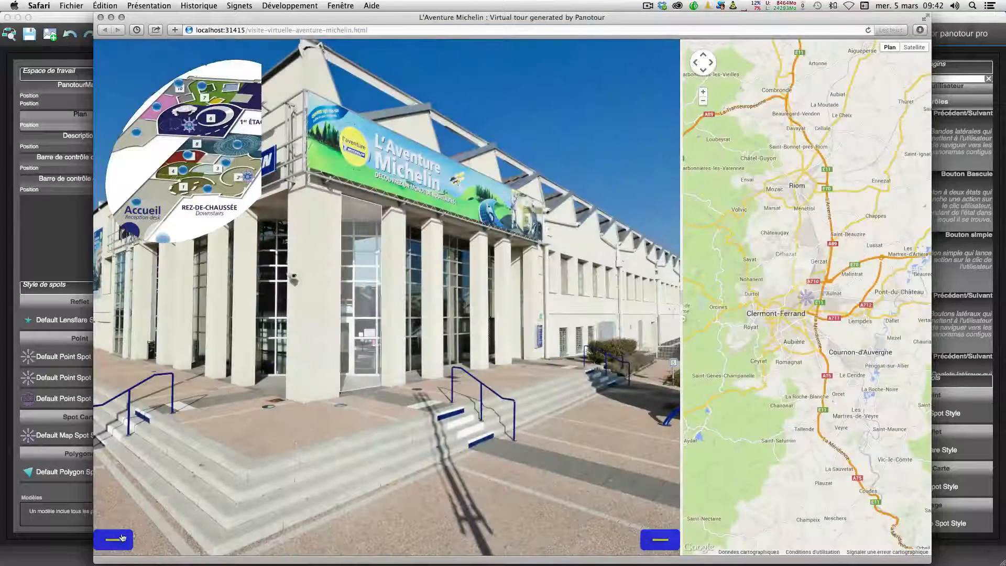
pyautogui.click(117, 541)
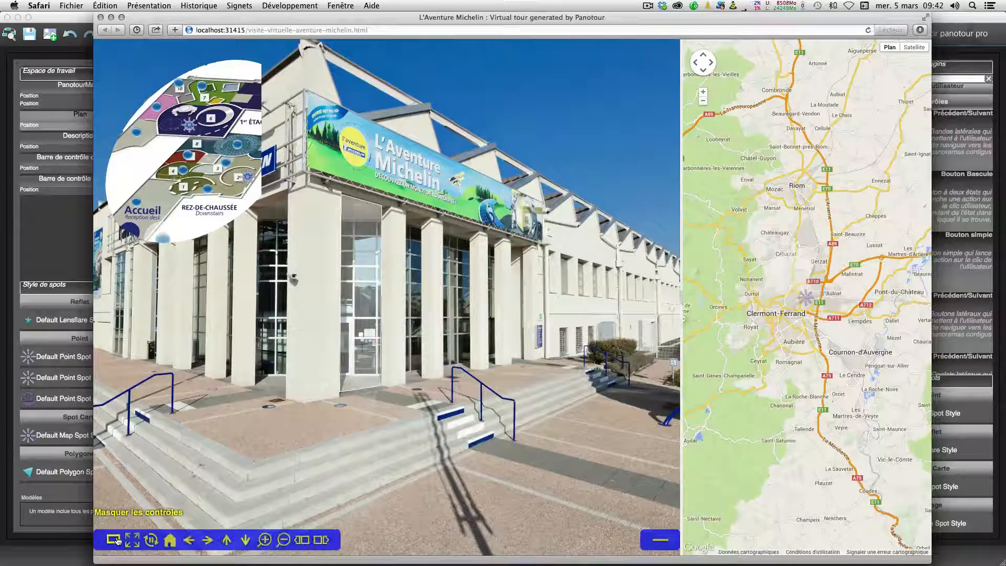
pyautogui.click(320, 540)
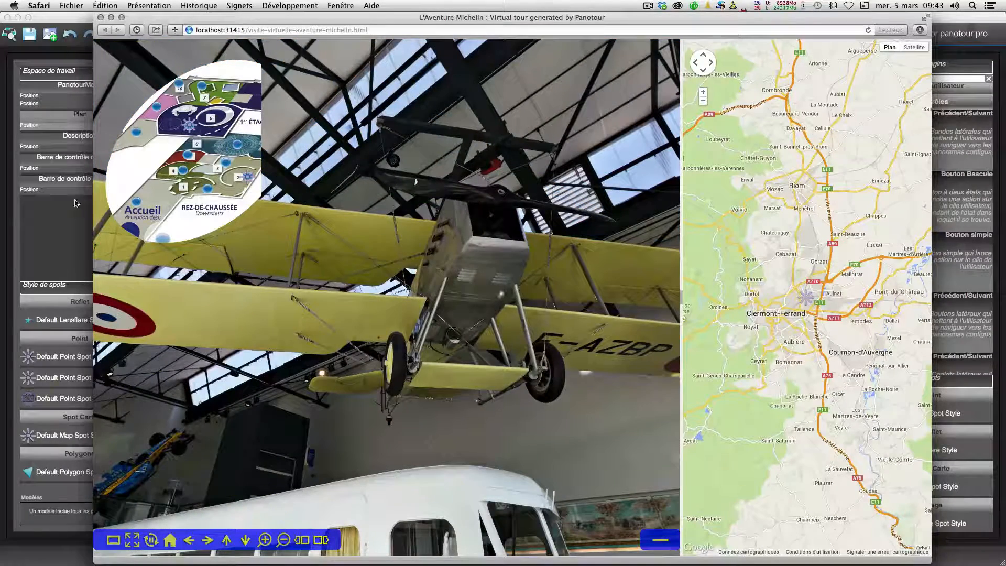
pyautogui.click(66, 226)
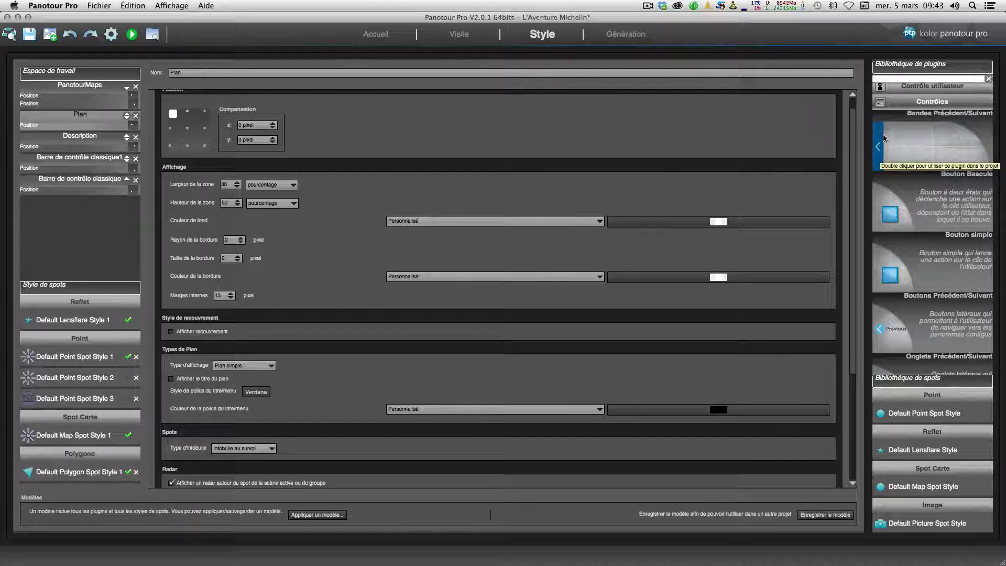
# Step: Add the Bouton simple plugin from the controls category to the tour
pyautogui.scroll(-5, 896, 289)
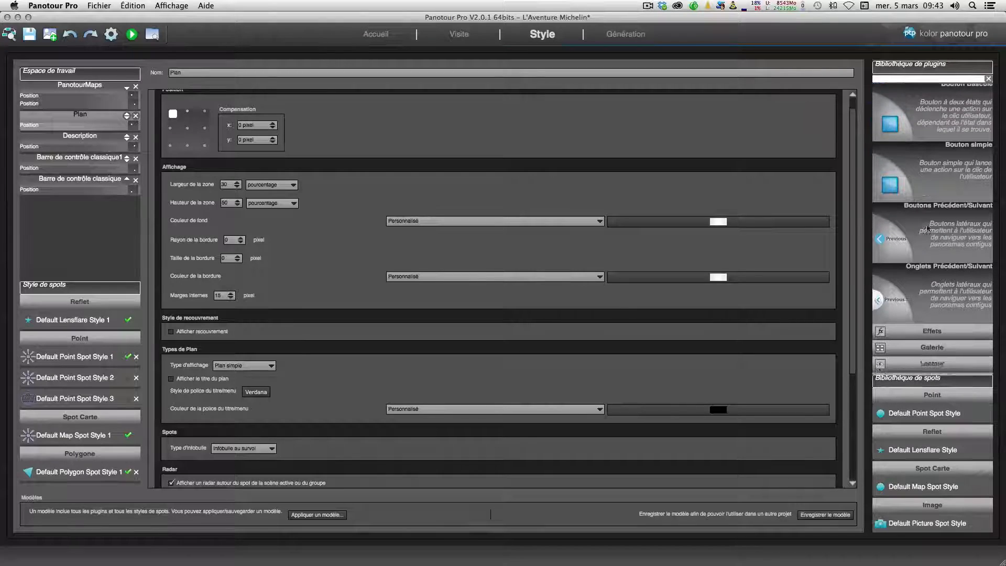
pyautogui.scroll(5, 896, 289)
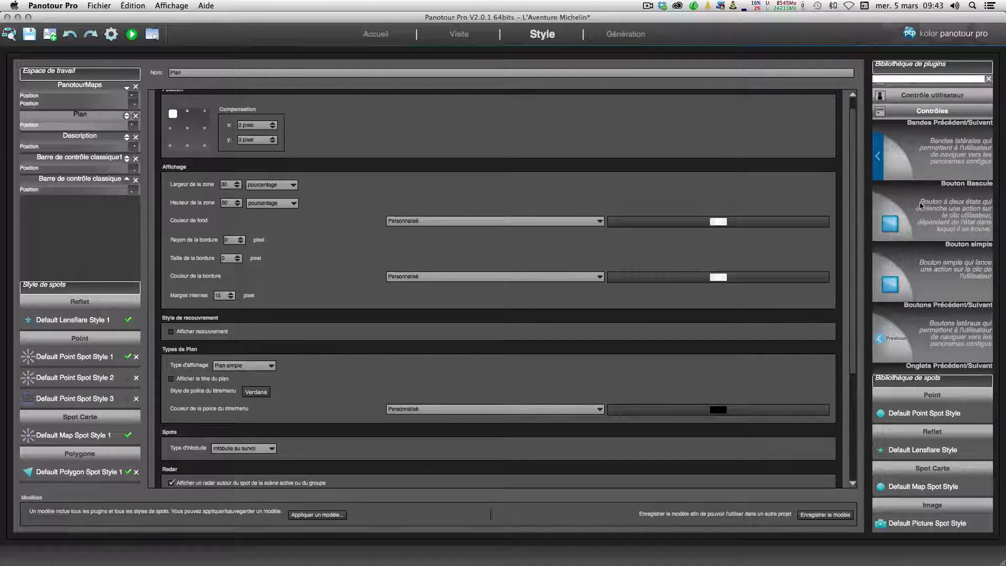
pyautogui.doubleClick(911, 270)
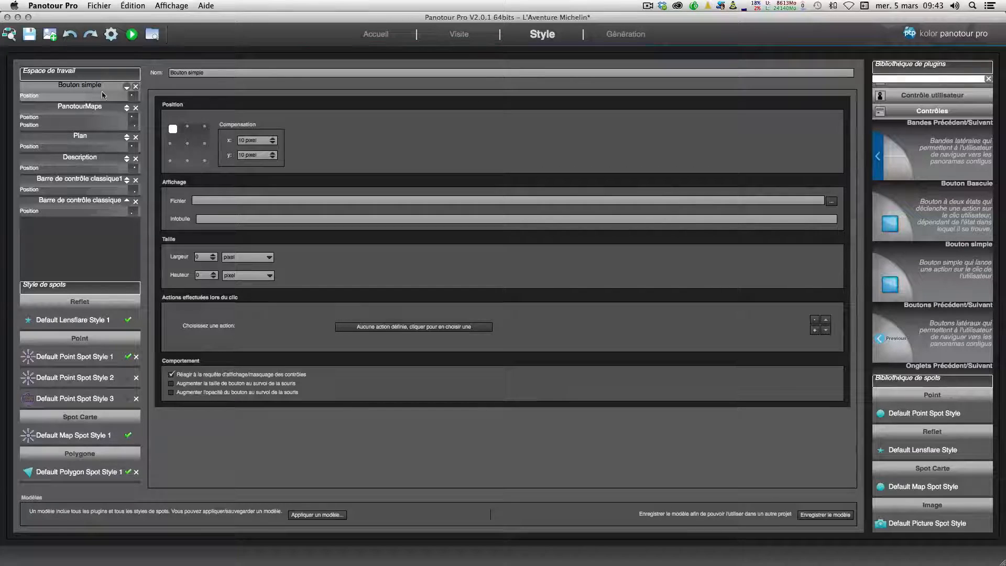
# Step: Anchor the simple button at the top centre and set its image file to hotspot_image.png
pyautogui.click(188, 128)
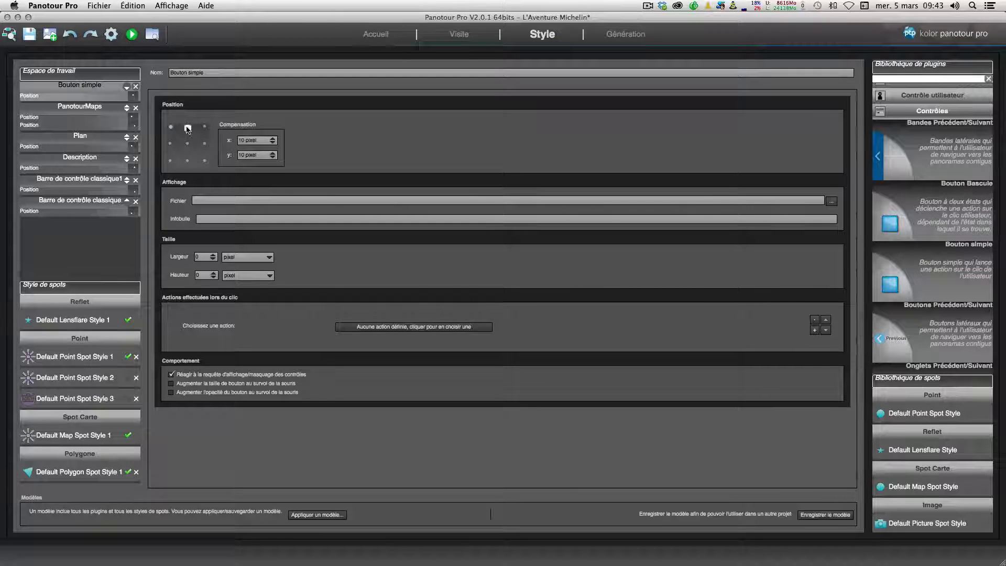
pyautogui.click(831, 202)
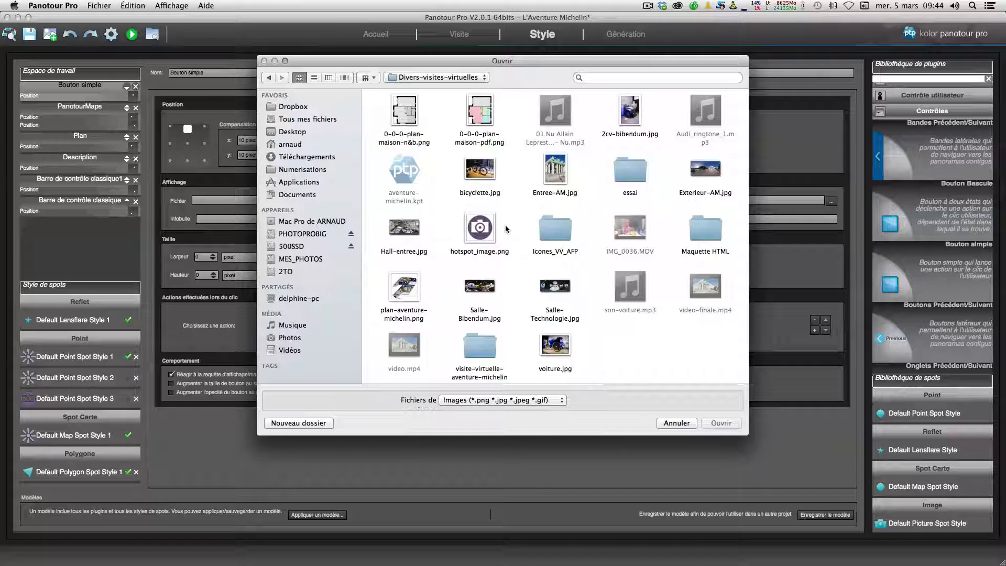
pyautogui.click(480, 228)
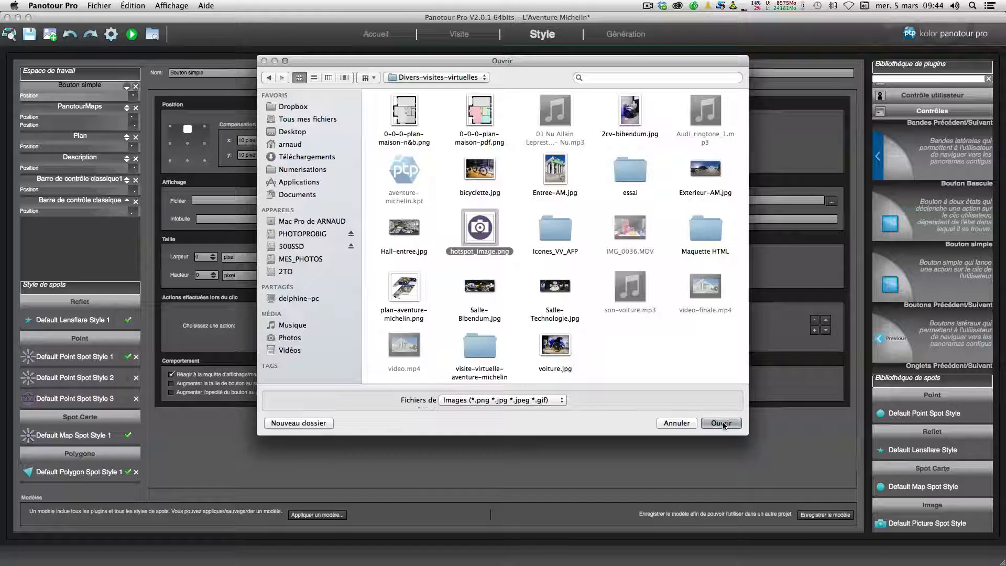
pyautogui.click(722, 423)
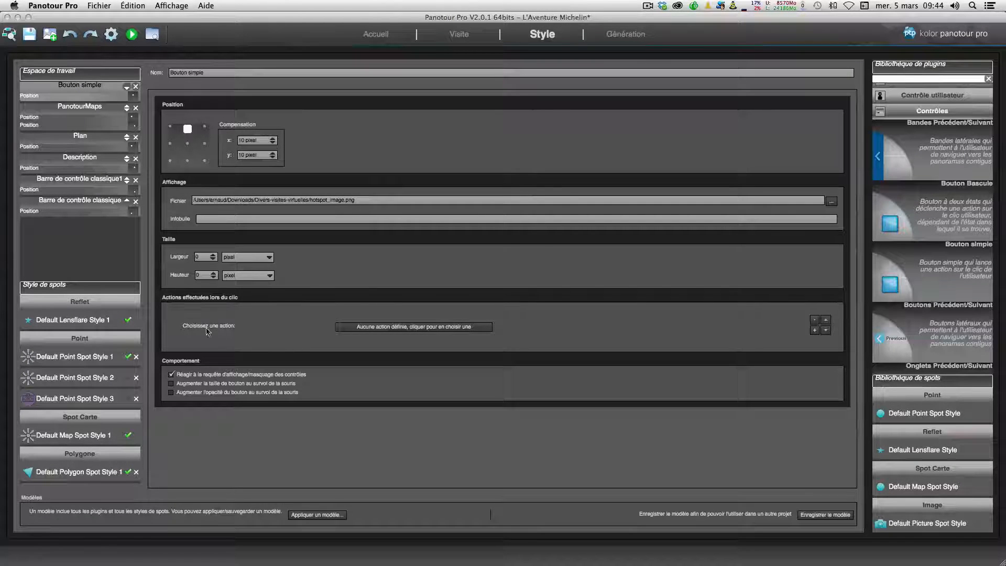
# Step: Set the button's click action to [Plugin] Plan > Basculer l'ouverture et la fermeture du plan
pyautogui.click(413, 329)
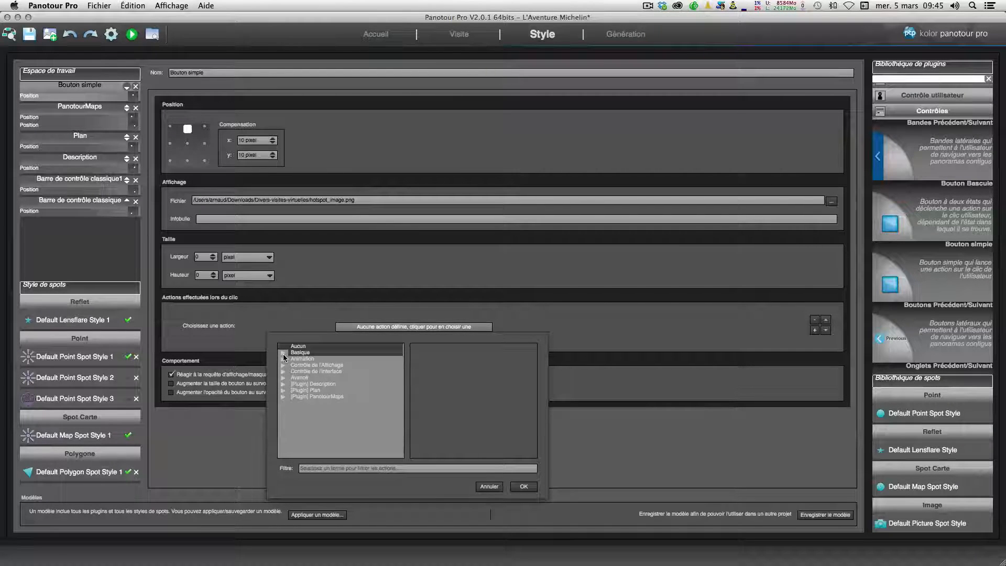
pyautogui.click(284, 391)
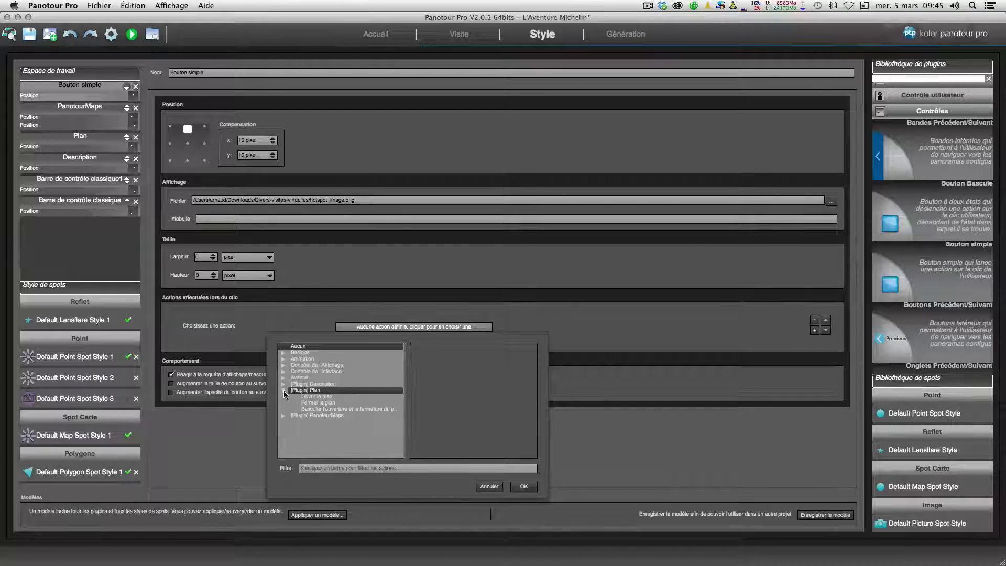
pyautogui.click(335, 409)
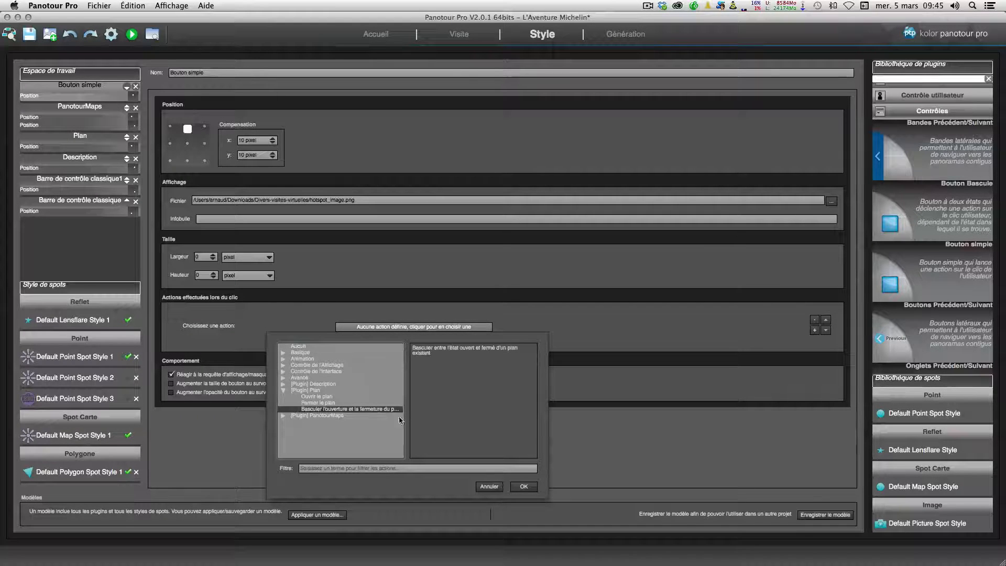
pyautogui.click(523, 486)
# Step: Preview the tour, hide the map and toggle the plan with the new button, then return to the editor
pyautogui.click(110, 34)
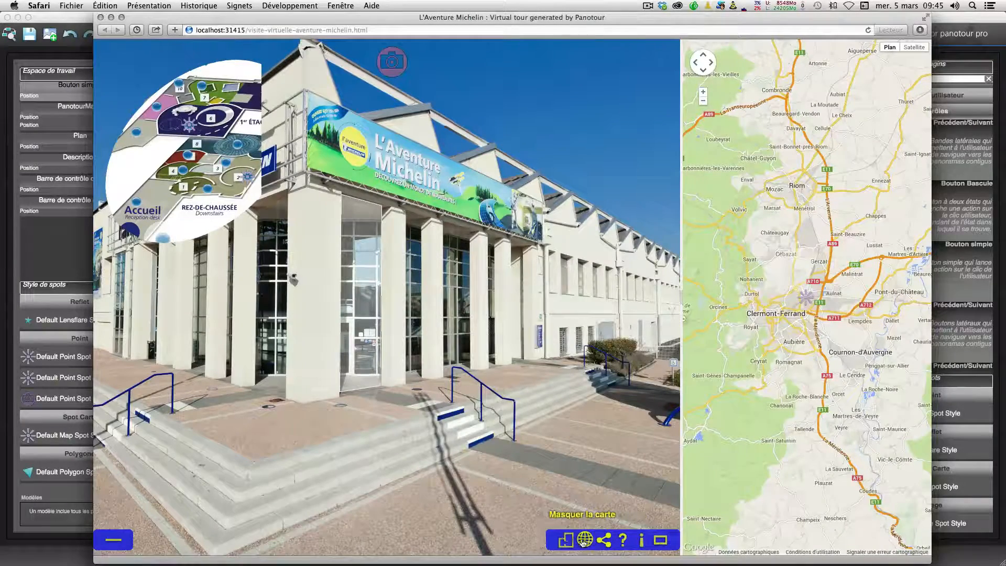
pyautogui.click(583, 539)
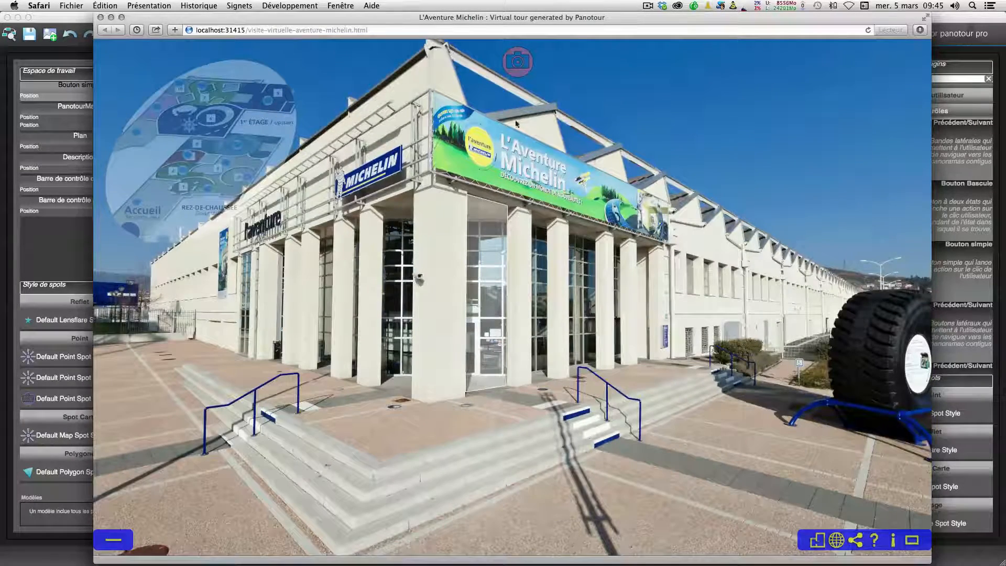
pyautogui.click(513, 67)
pyautogui.click(513, 66)
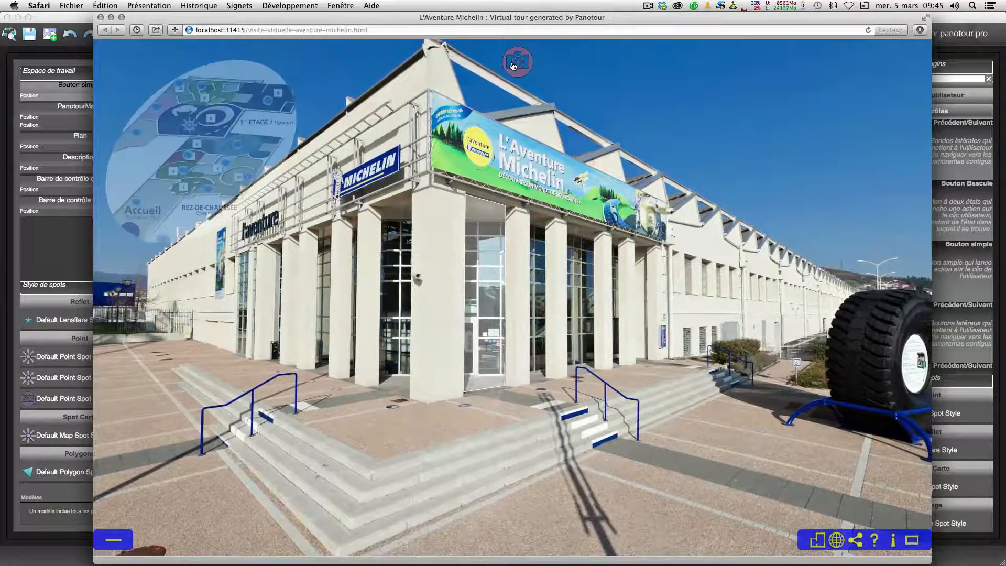
pyautogui.click(49, 254)
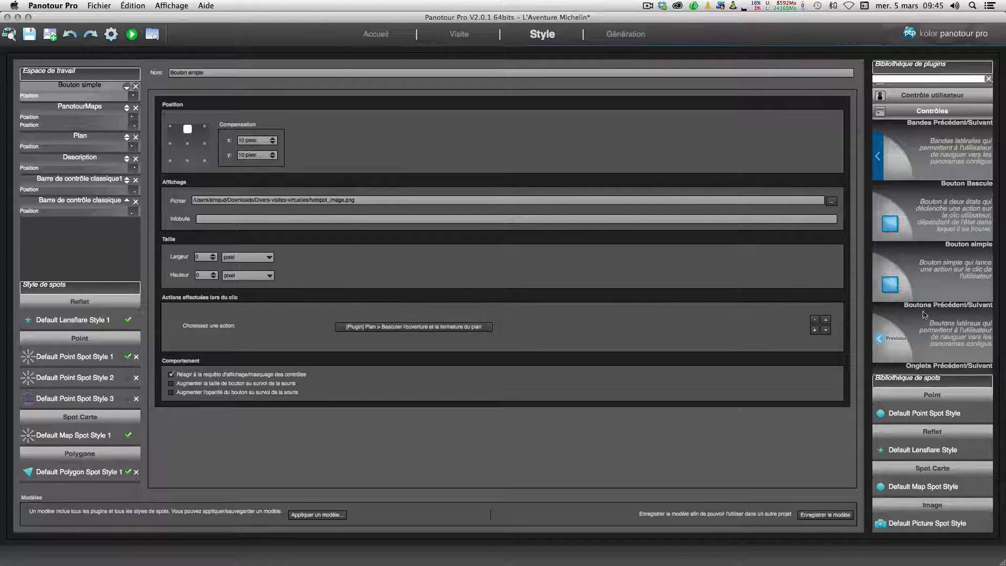
# Step: Add the Galerie plugin from the plugin library's gallery category to the tour
pyautogui.click(881, 112)
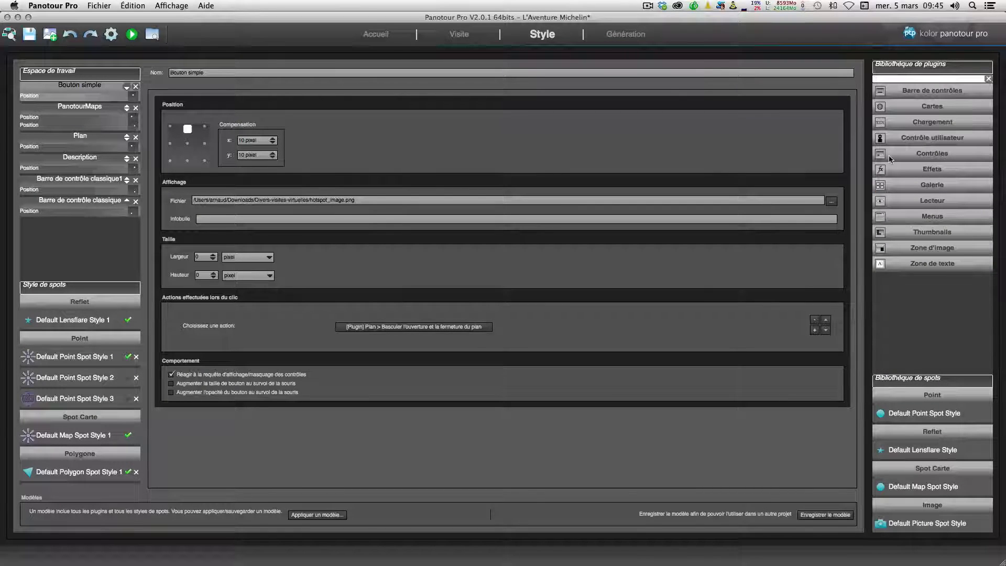
pyautogui.click(883, 172)
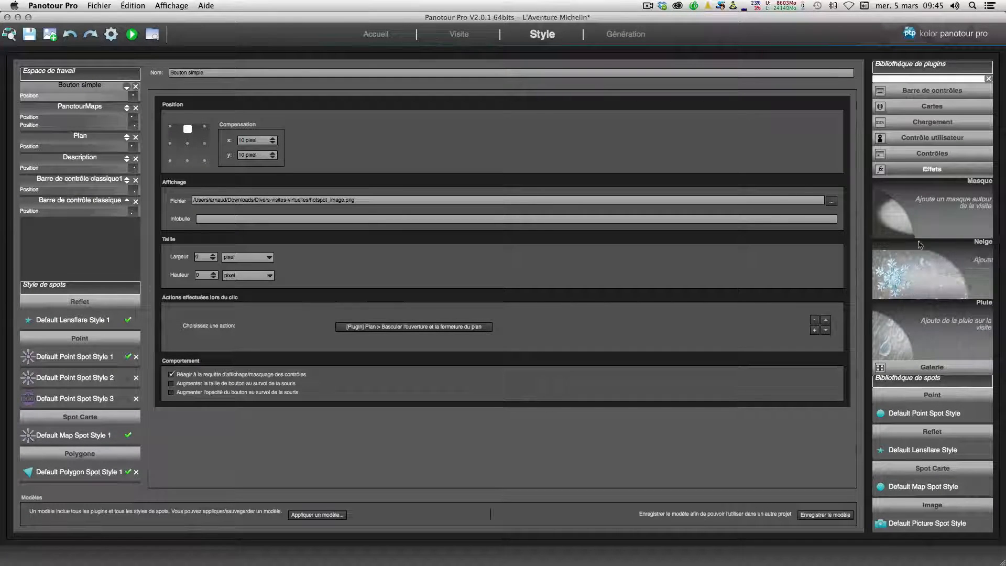
pyautogui.click(886, 173)
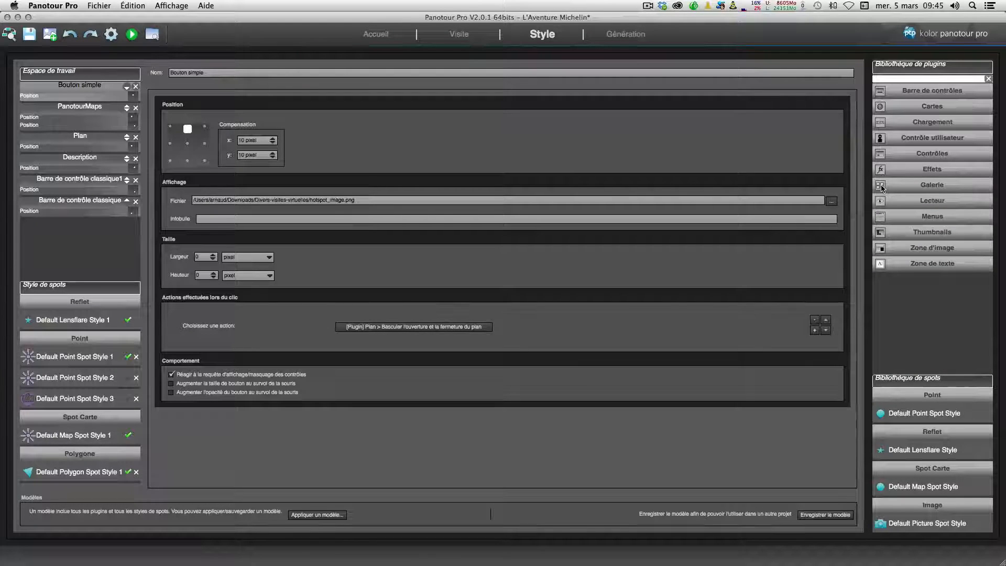
pyautogui.click(882, 187)
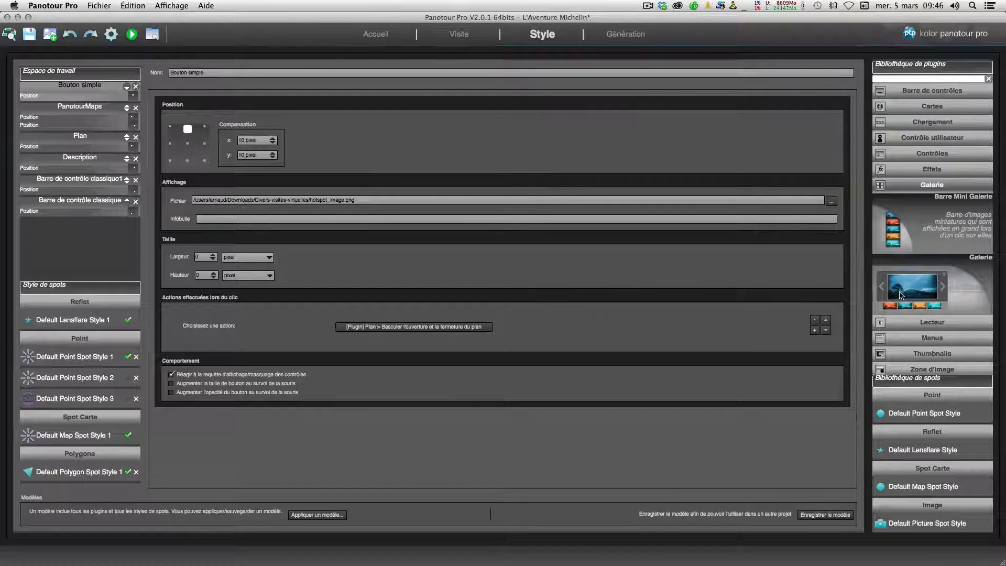
pyautogui.doubleClick(904, 292)
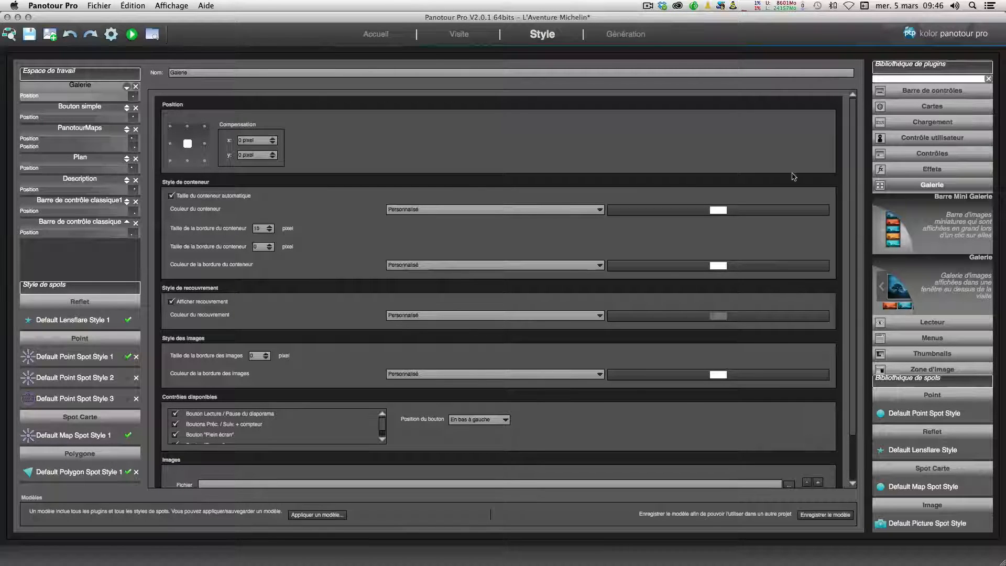
# Step: Scroll the gallery plugin's settings down to its Images section
pyautogui.click(910, 154)
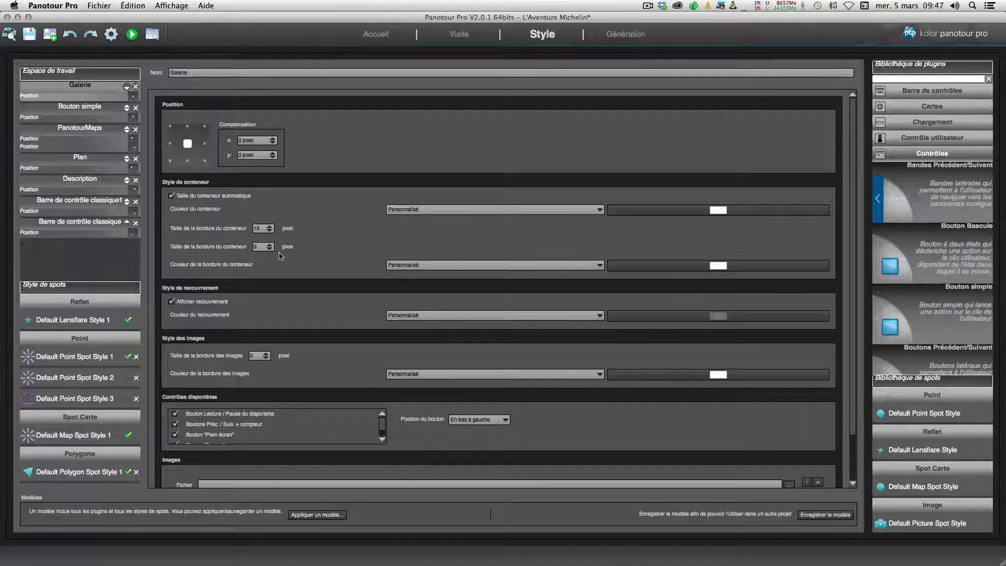
pyautogui.scroll(-2, 280, 257)
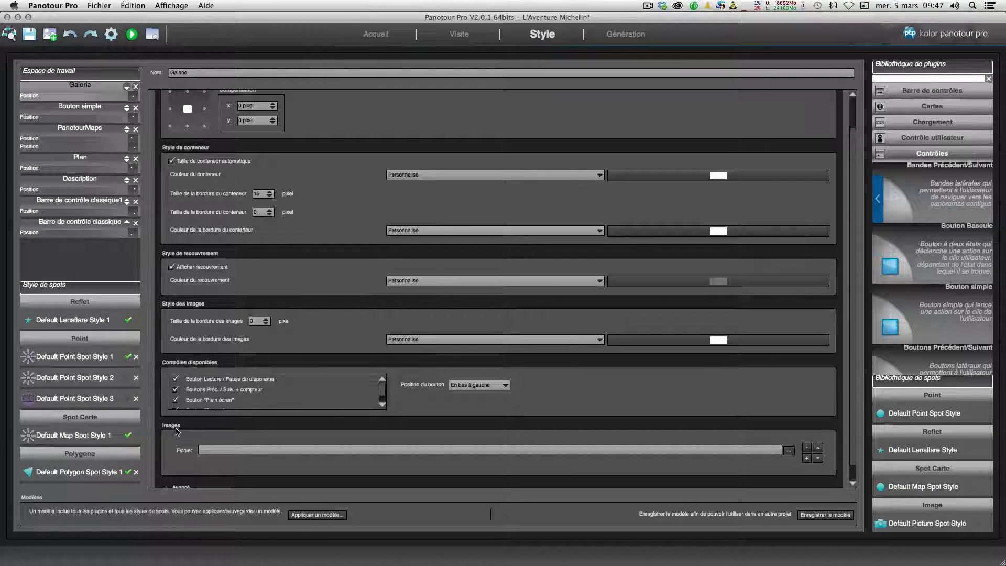
# Step: Add the images voiture.jpg, bicyclette.jpg and 2cv-bibendum.jpg to the gallery plugin's Images list
pyautogui.click(789, 451)
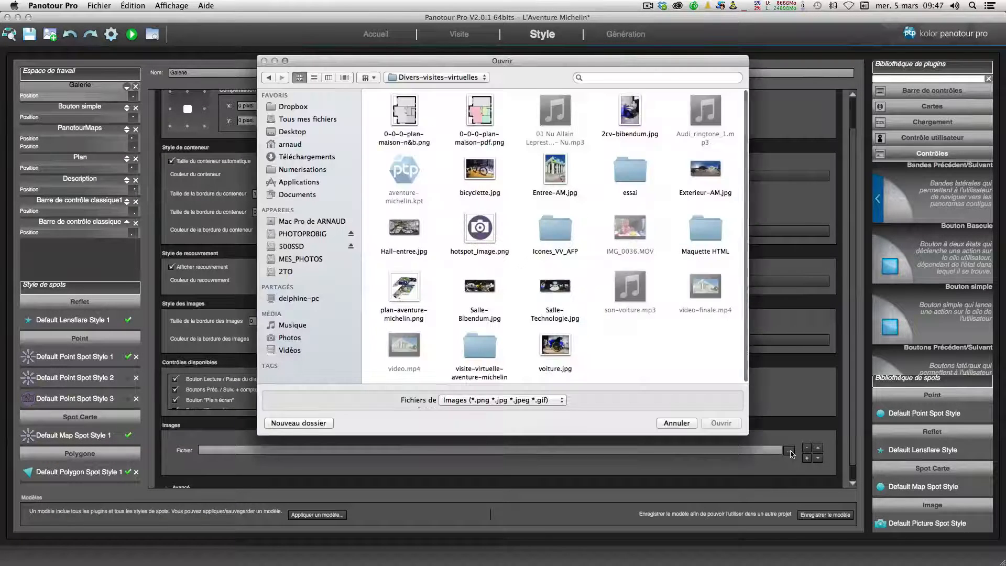
pyautogui.doubleClick(552, 345)
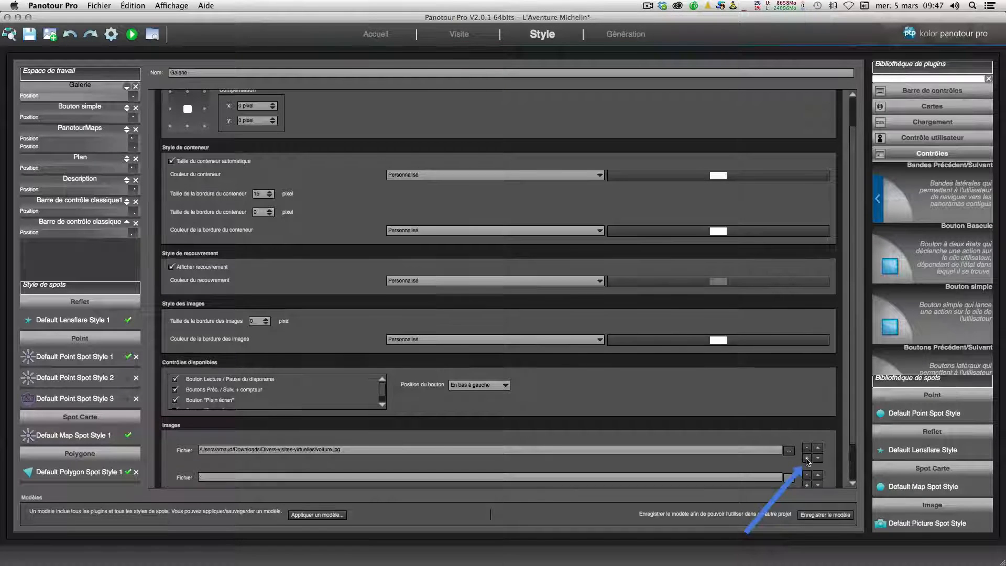
pyautogui.click(807, 459)
pyautogui.click(789, 439)
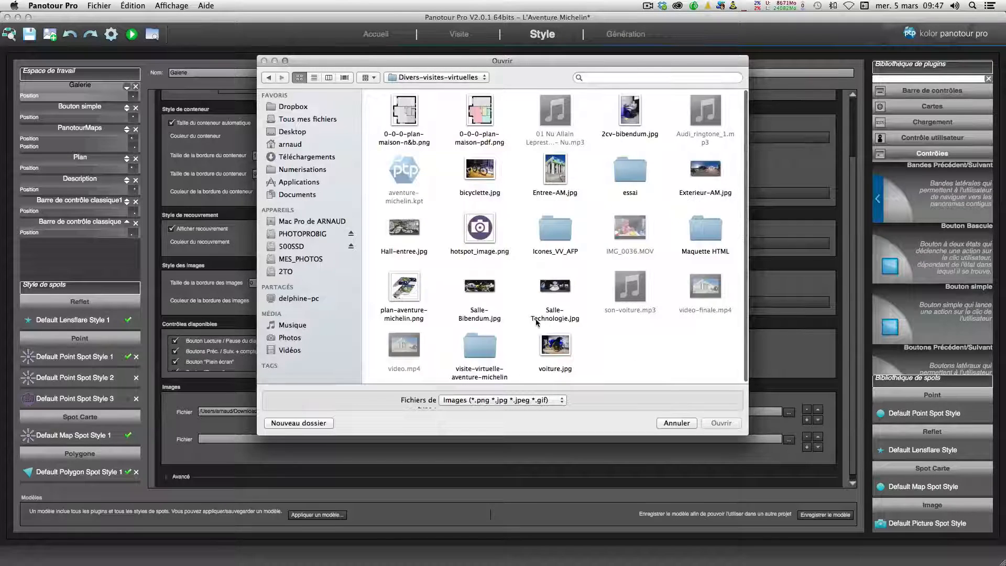
pyautogui.doubleClick(478, 168)
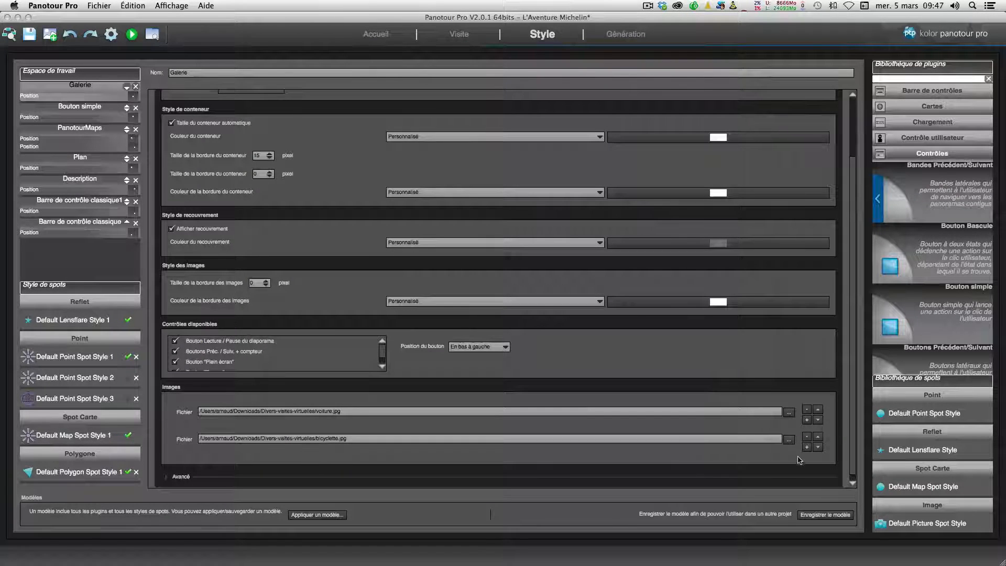
pyautogui.click(807, 447)
pyautogui.click(789, 467)
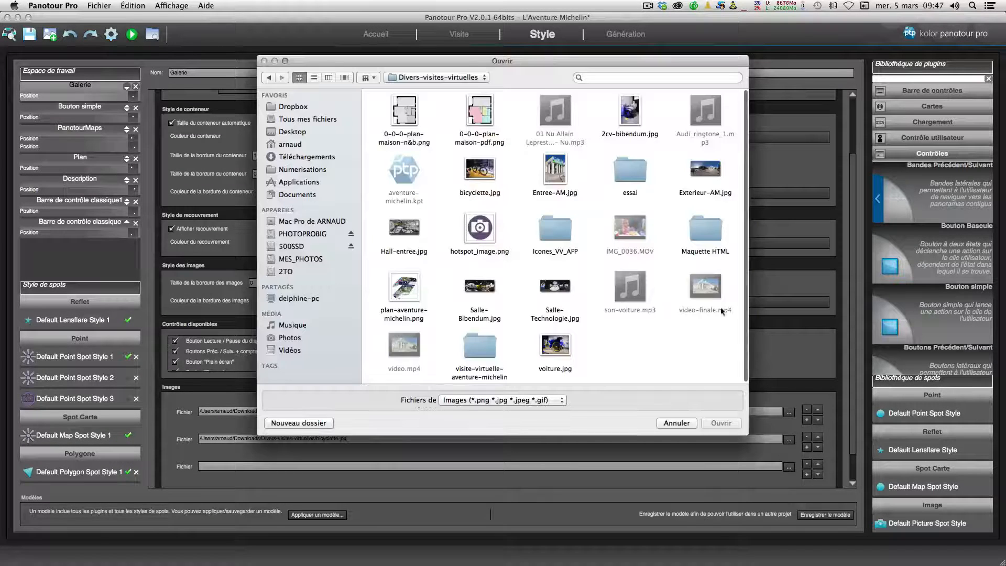
pyautogui.doubleClick(628, 114)
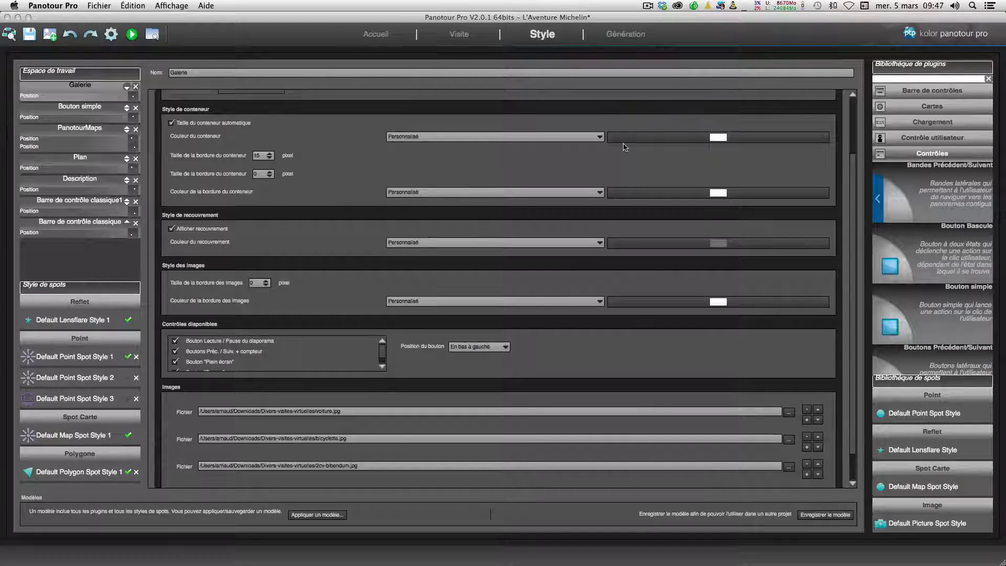
# Step: Expand the gallery's Avancé section and review its behaviour and slideshow options
pyautogui.scroll(-2, 791, 384)
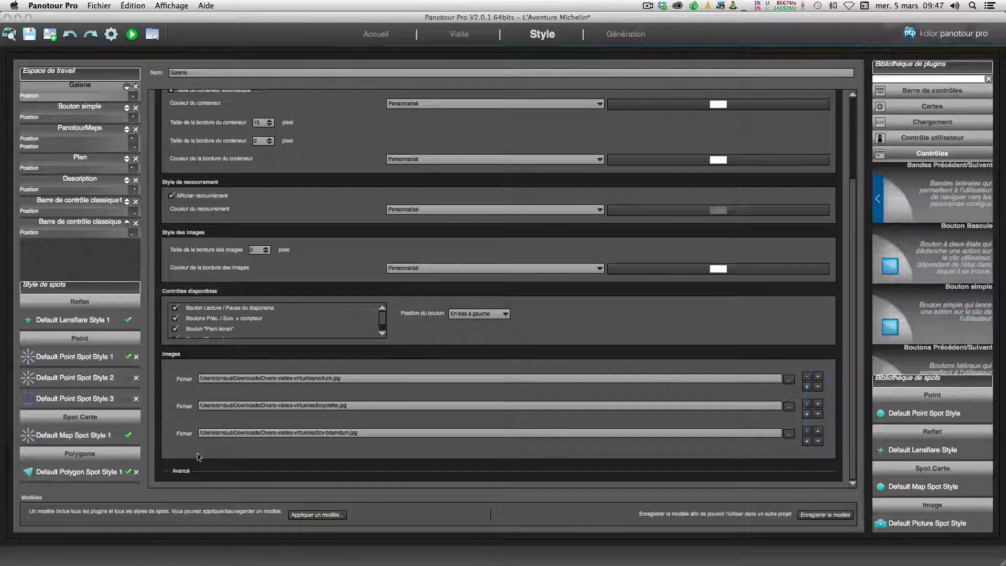
pyautogui.click(167, 471)
pyautogui.scroll(-3, 300, 354)
pyautogui.scroll(-2, 300, 354)
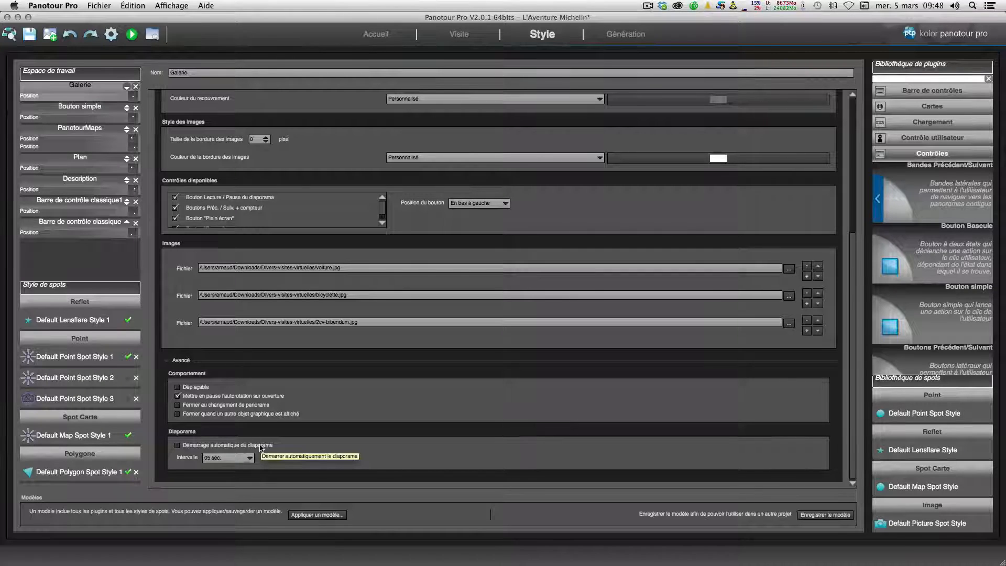
pyautogui.scroll(5, 307, 417)
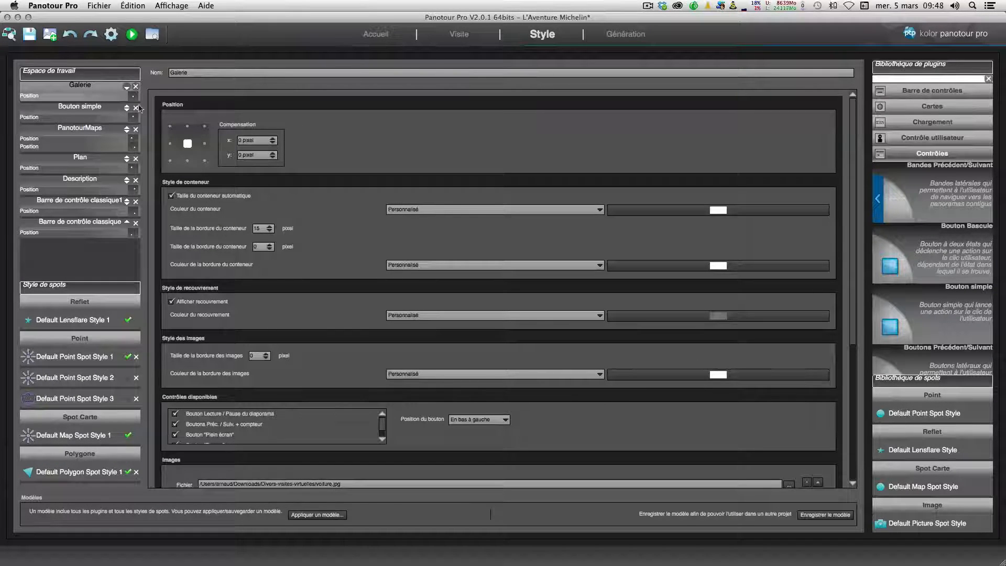
# Step: Set the simple button's click action to [Plugin] Galerie > Ouvrir la galerie
pyautogui.click(73, 109)
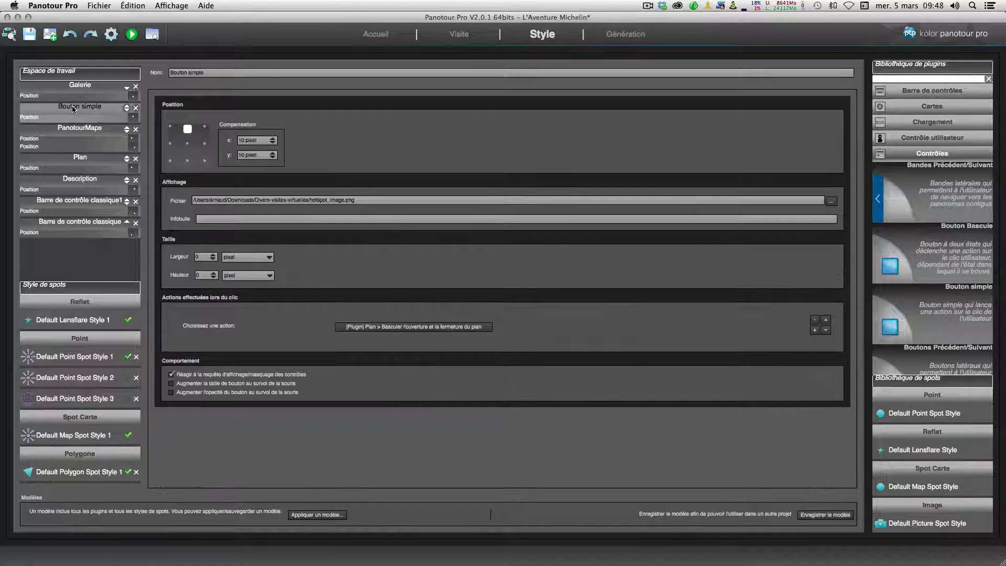
pyautogui.click(404, 329)
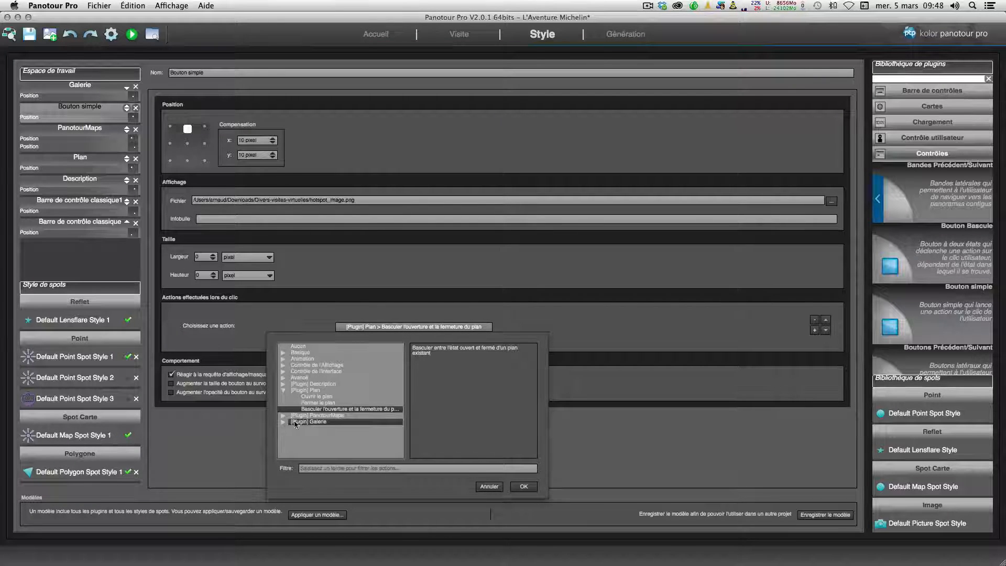
pyautogui.doubleClick(319, 422)
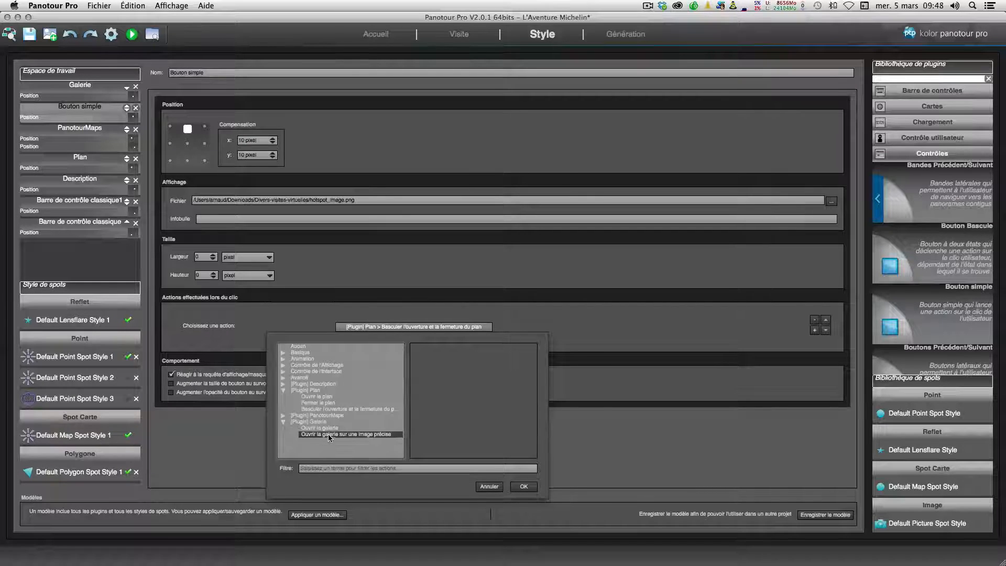
pyautogui.click(325, 428)
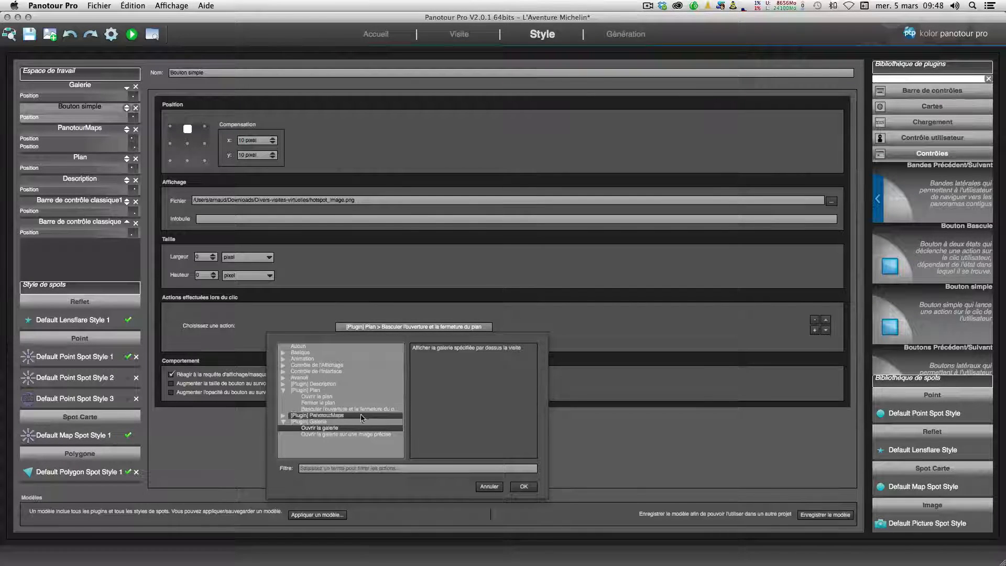
pyautogui.click(523, 486)
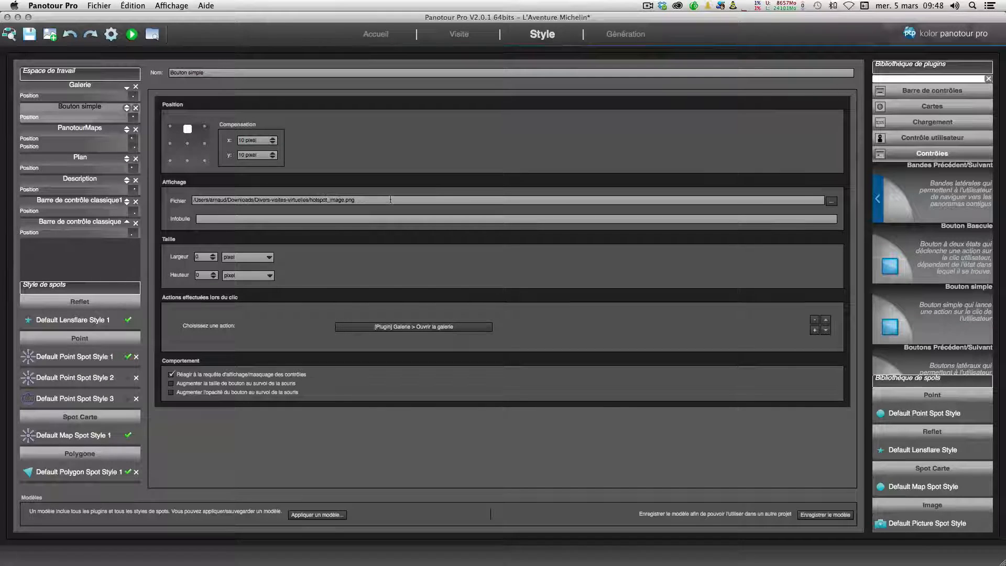
# Step: Generate and preview the tour, open the gallery with the button, browse its images, close it and return to the editor
pyautogui.click(108, 35)
pyautogui.click(131, 35)
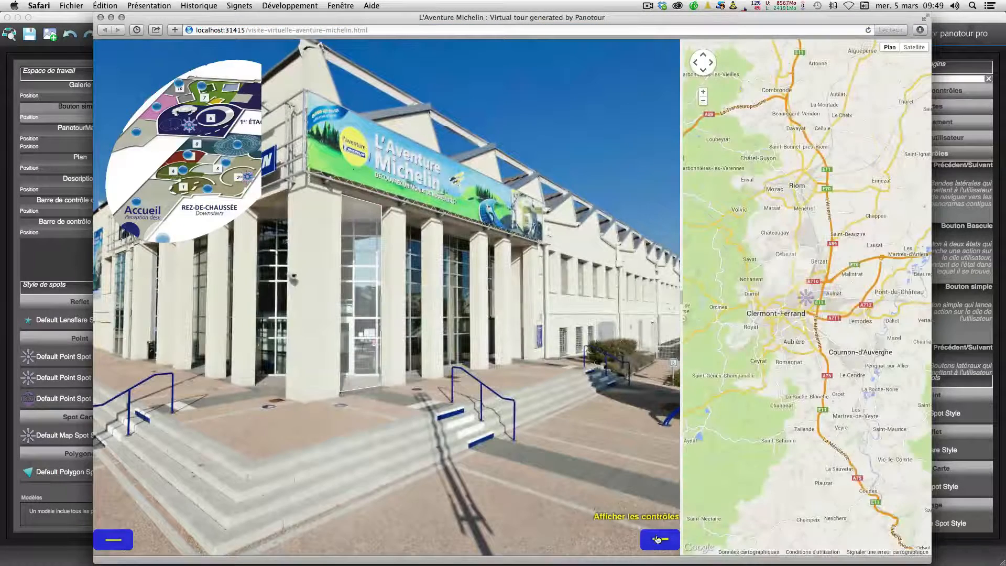
pyautogui.click(660, 540)
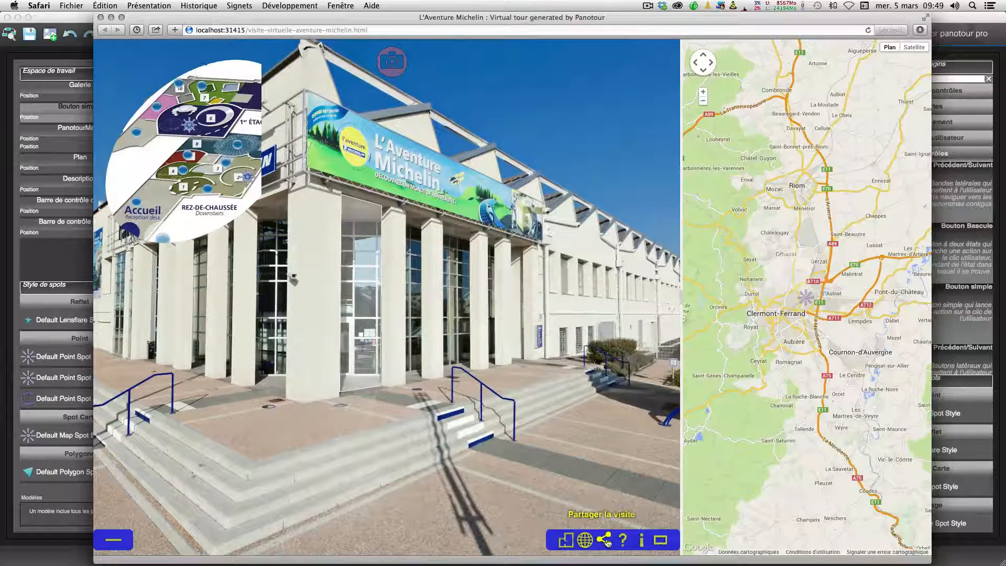
pyautogui.click(586, 538)
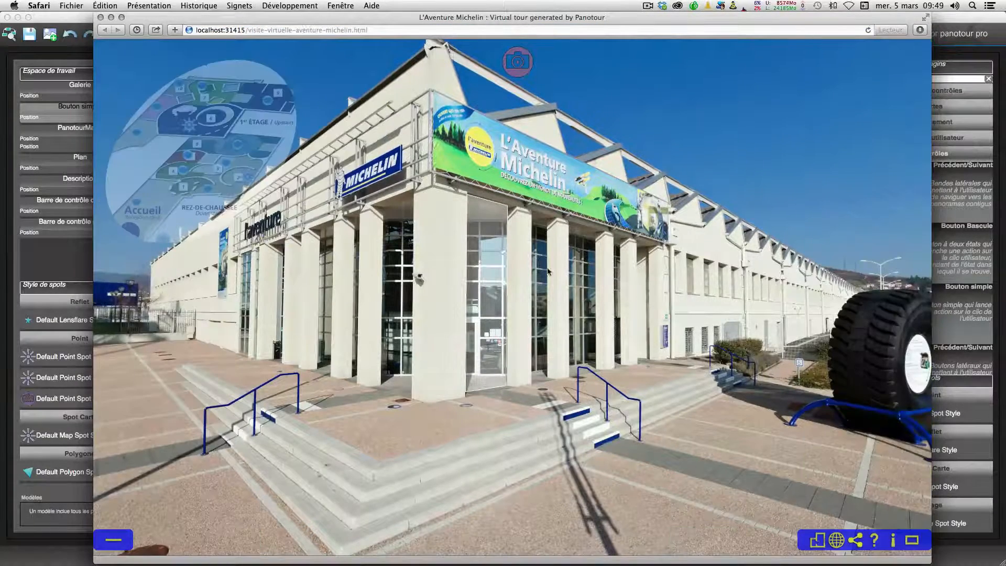
pyautogui.click(515, 62)
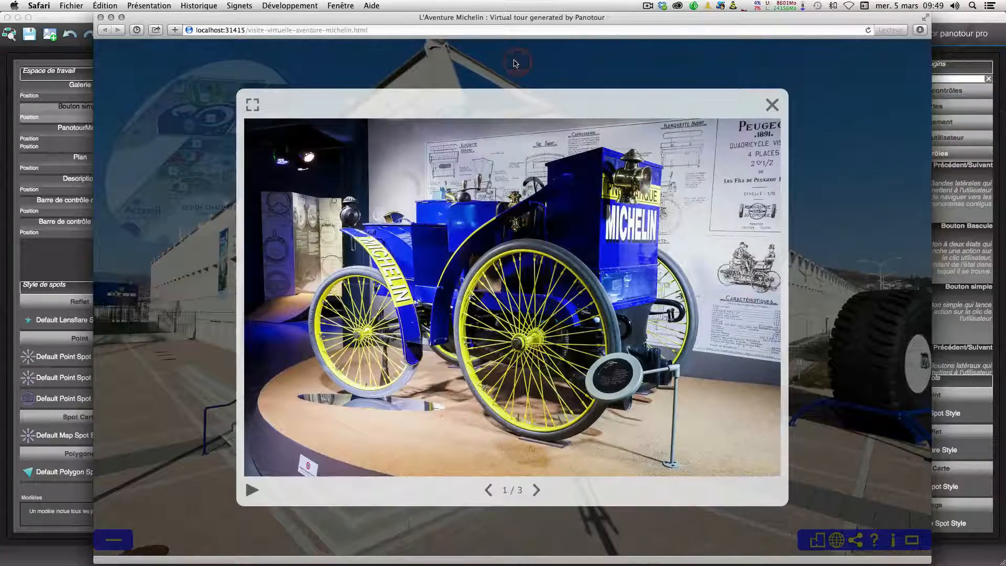
pyautogui.click(534, 491)
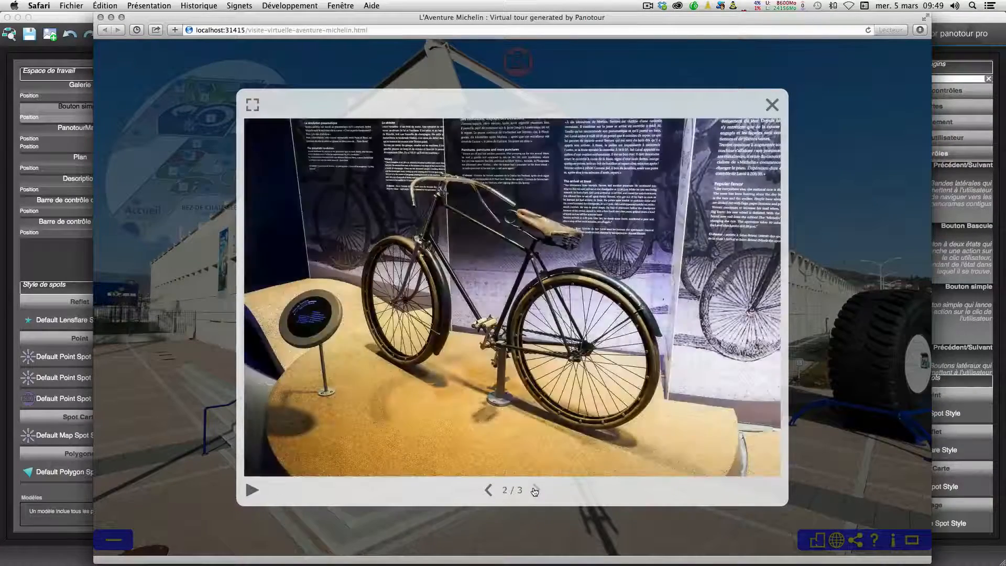
pyautogui.click(534, 491)
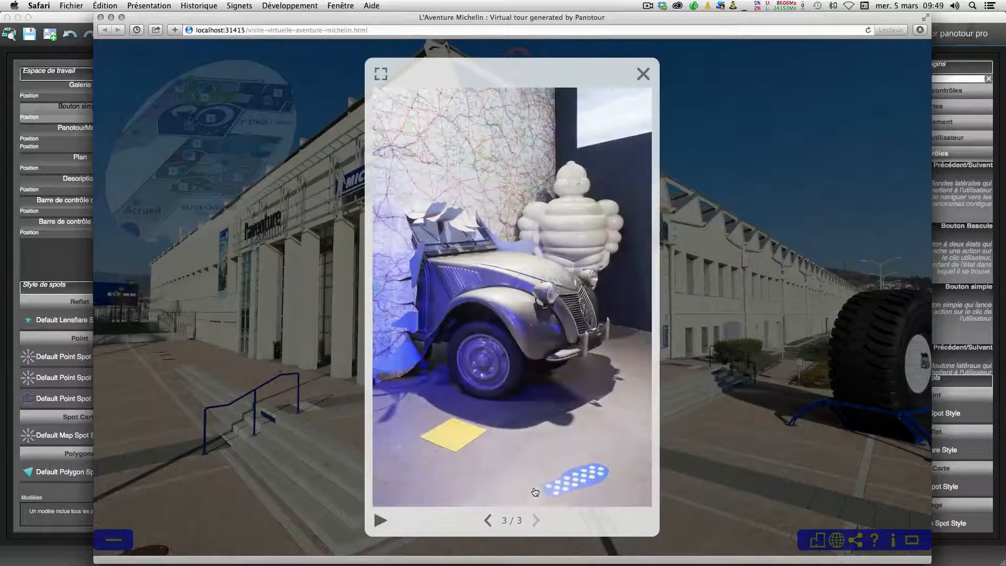
pyautogui.click(643, 74)
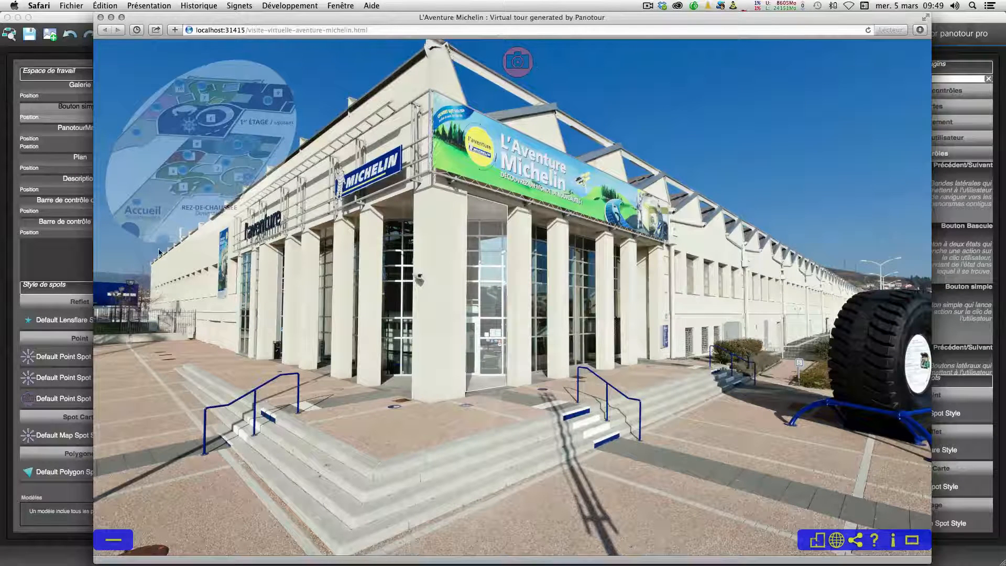
pyautogui.click(45, 266)
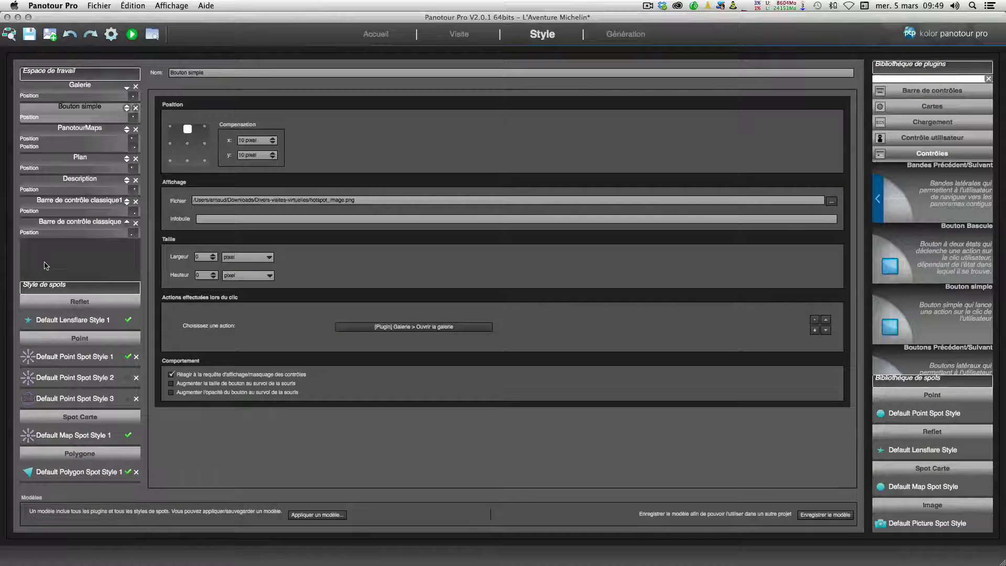
# Step: Add a point spot in the La salle Bibendum panorama and give it Default Point Spot Style 3
pyautogui.click(895, 152)
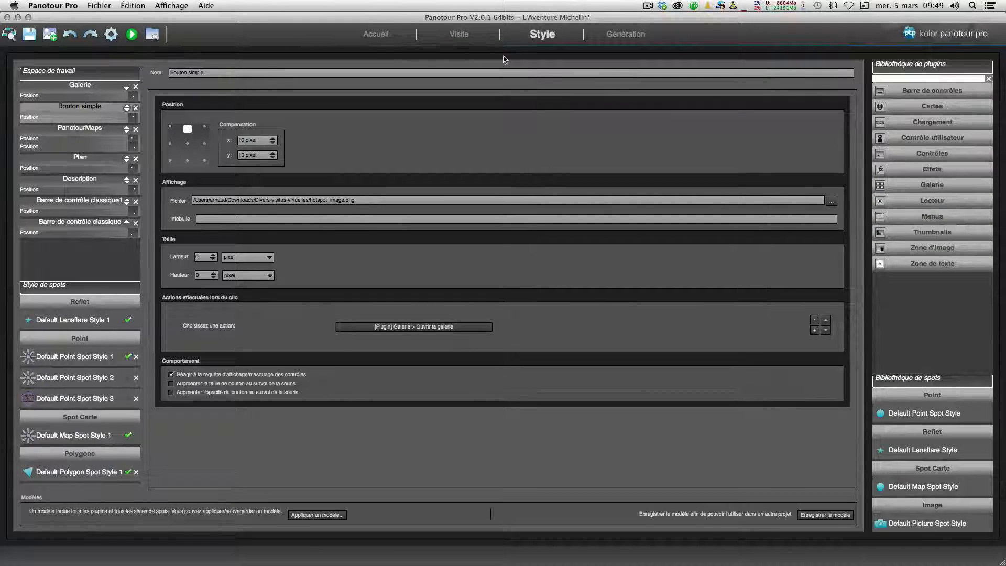
pyautogui.click(460, 34)
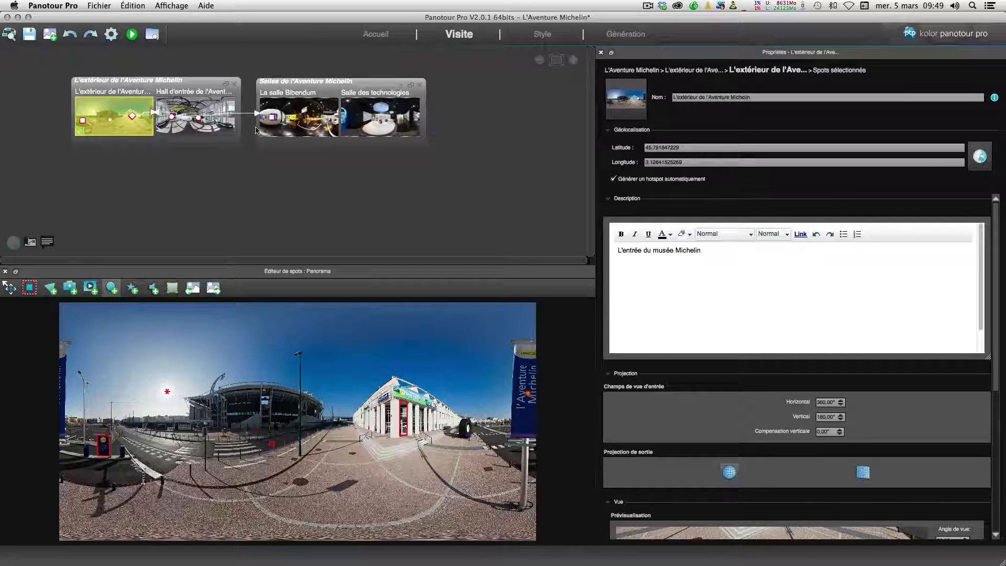
pyautogui.click(294, 117)
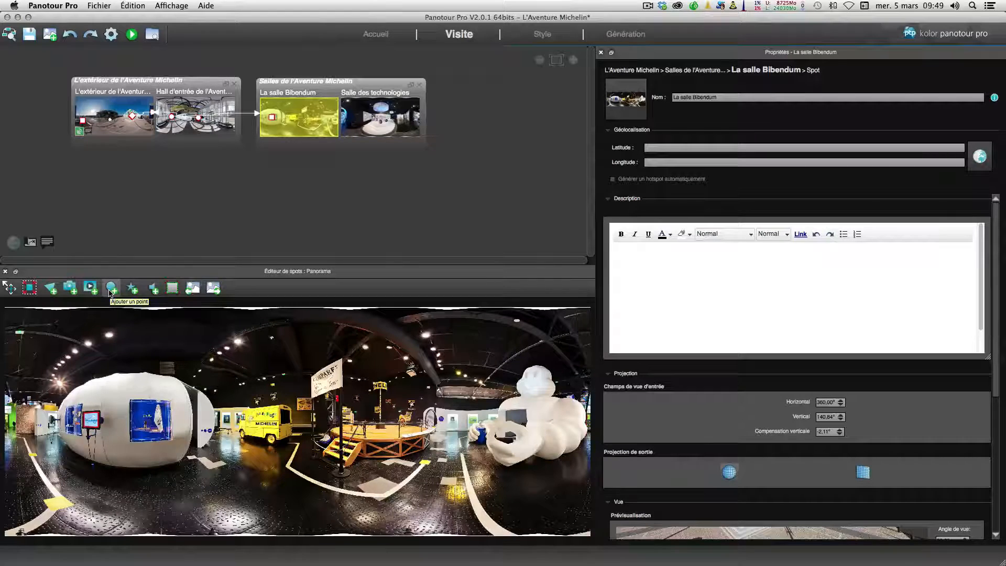
pyautogui.click(110, 292)
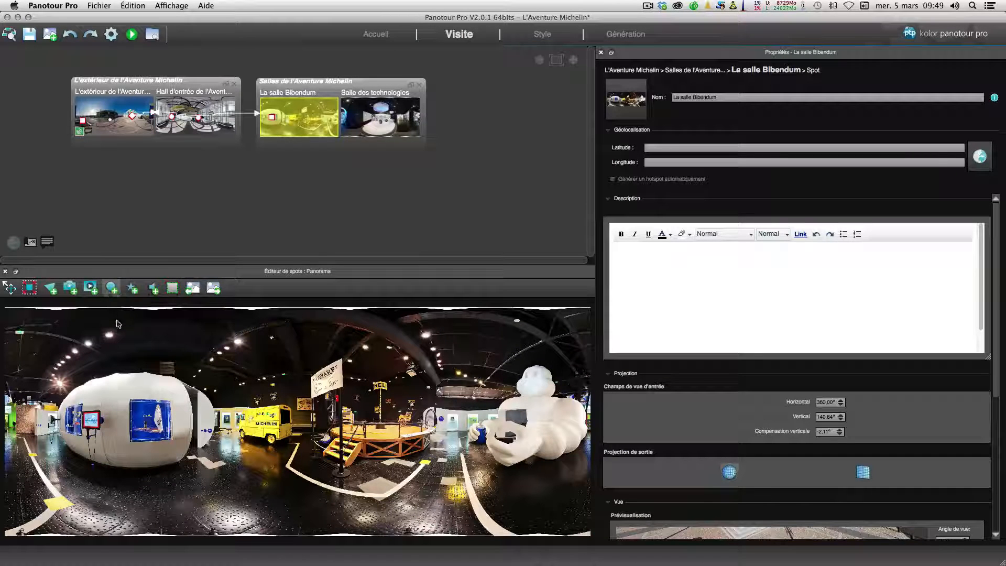
pyautogui.click(151, 423)
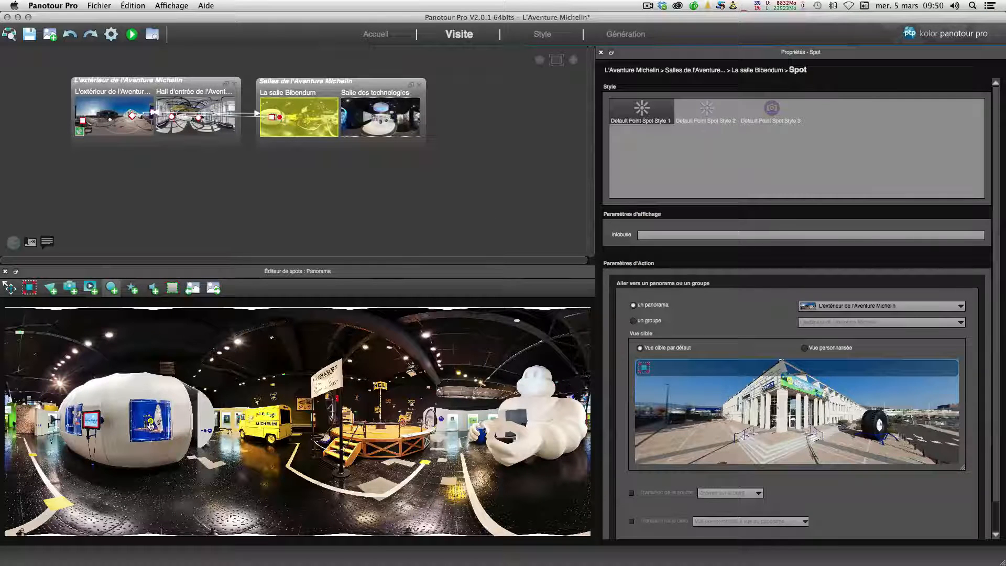
pyautogui.click(774, 110)
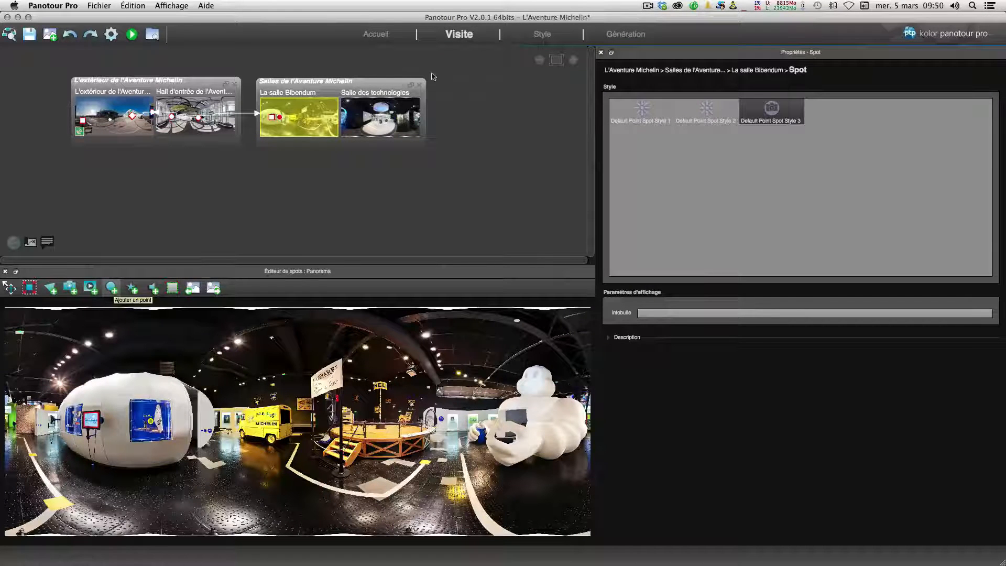
# Step: Set Default Point Spot Style 3's action to [Plugin] Galerie > Ouvrir la galerie
pyautogui.click(543, 34)
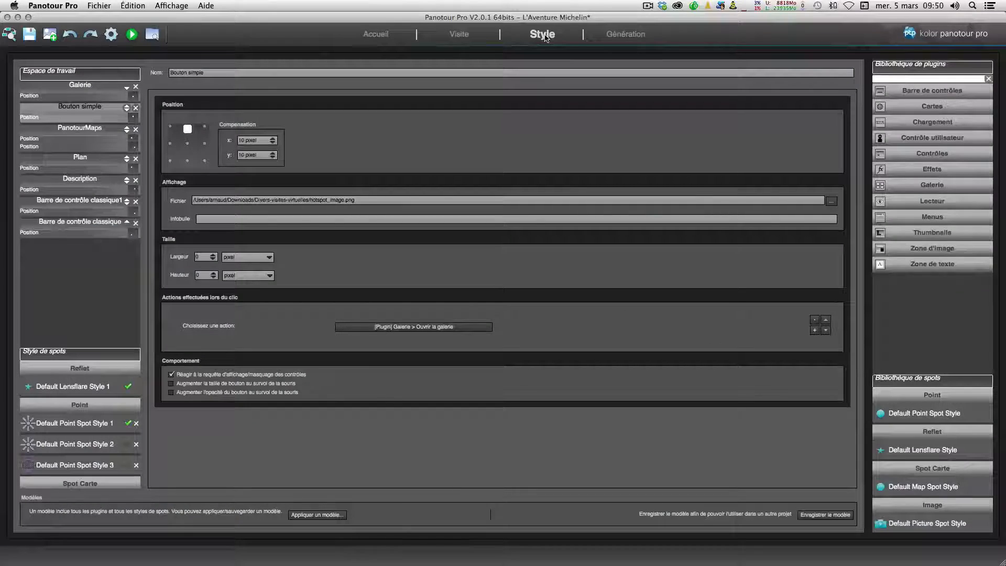
pyautogui.click(69, 465)
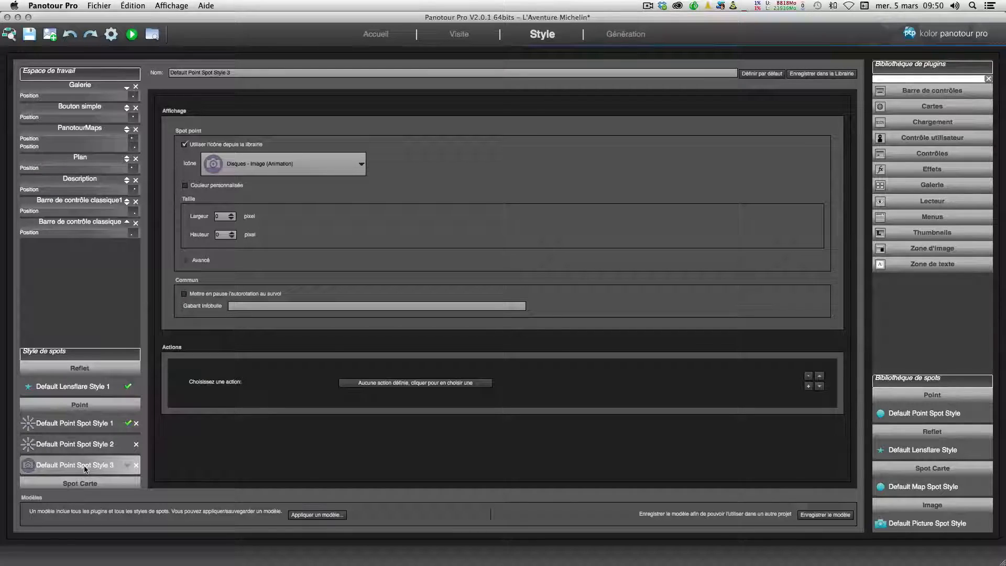
pyautogui.click(371, 383)
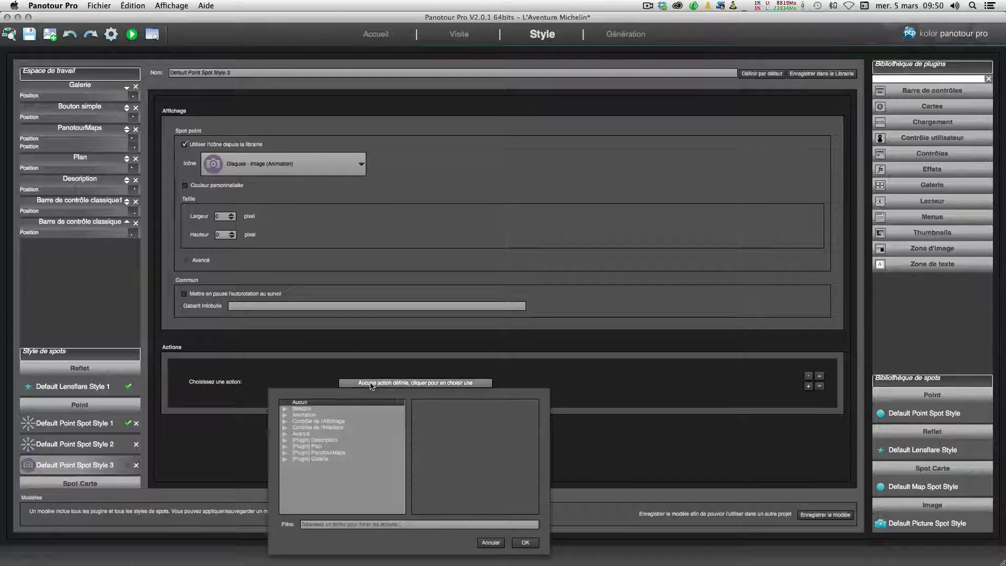
pyautogui.doubleClick(312, 459)
pyautogui.click(331, 465)
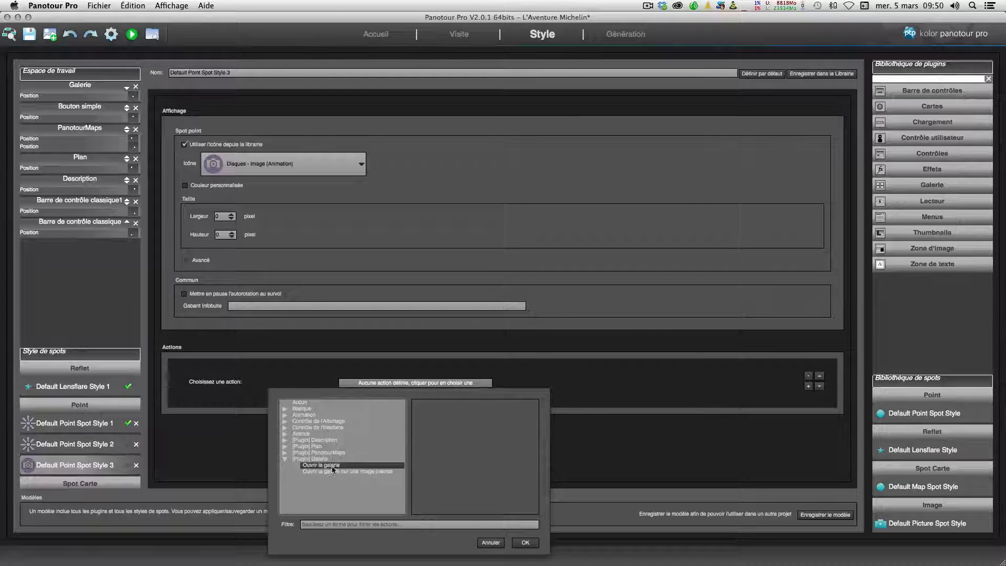
pyautogui.click(526, 543)
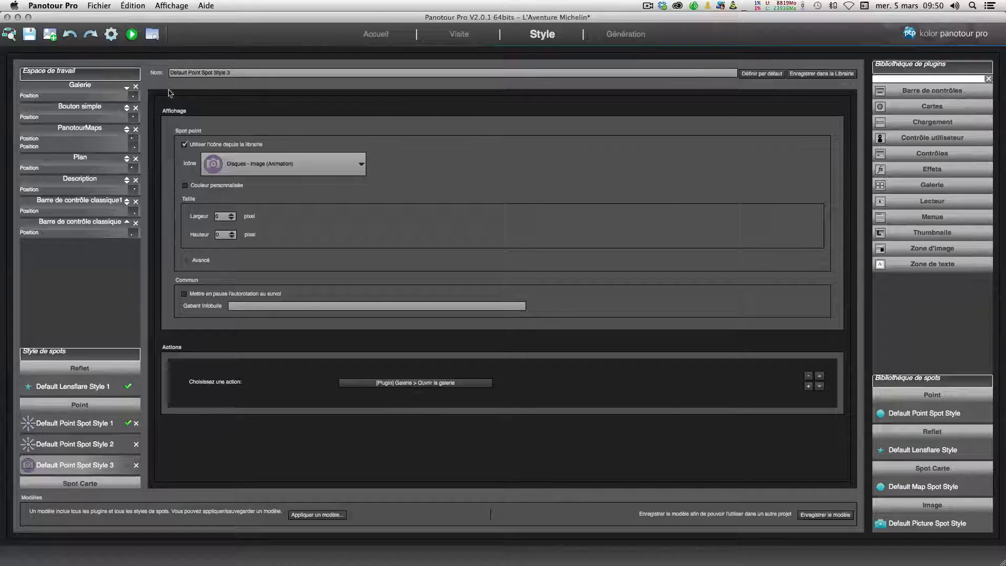
# Step: Generate and preview the tour again, expanding its control bar
pyautogui.click(111, 35)
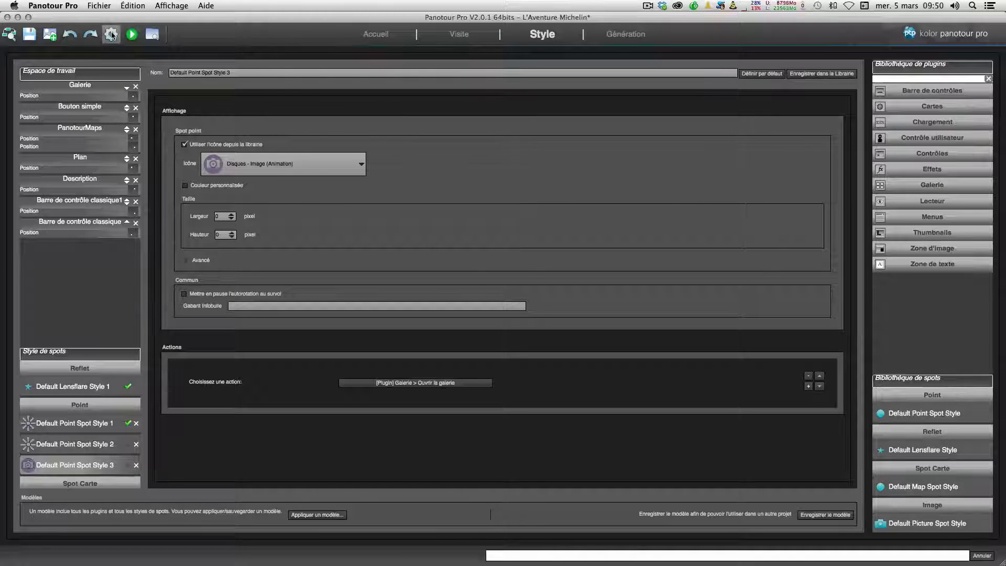
pyautogui.click(132, 35)
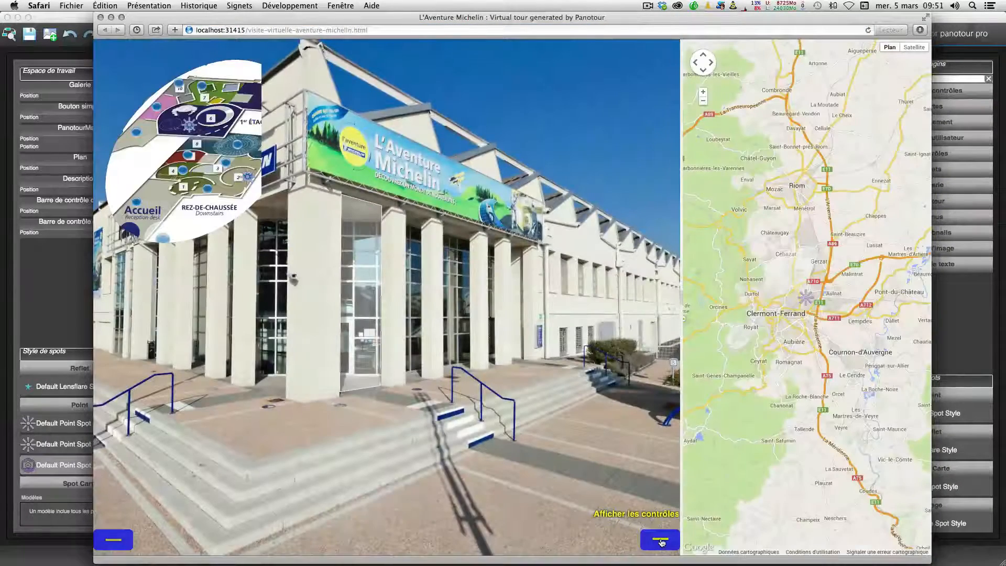
pyautogui.click(661, 545)
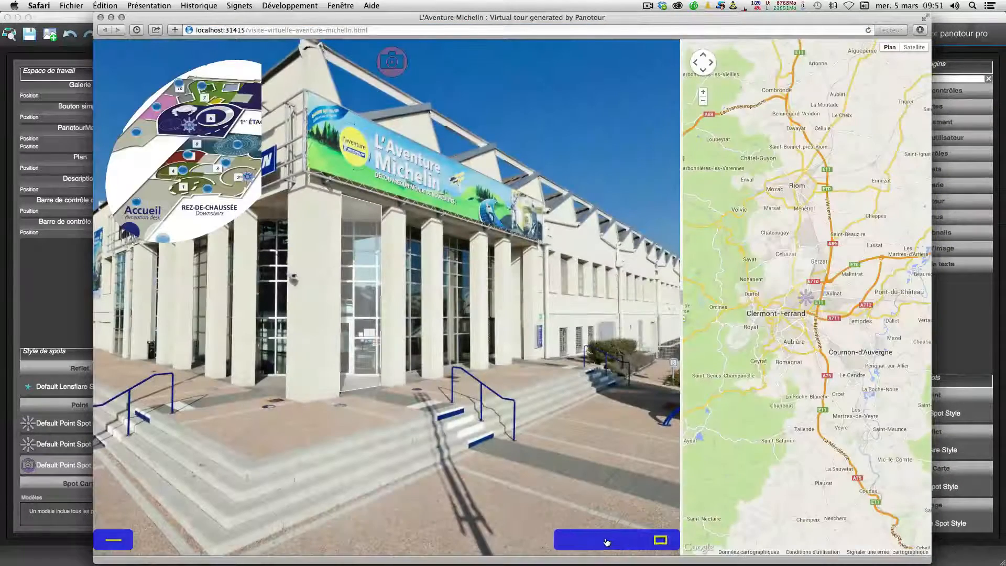
# Step: In the preview, move to La salle Bibendum through the plan, open the point spot's gallery, browse it, close it and return to the editor
pyautogui.click(586, 540)
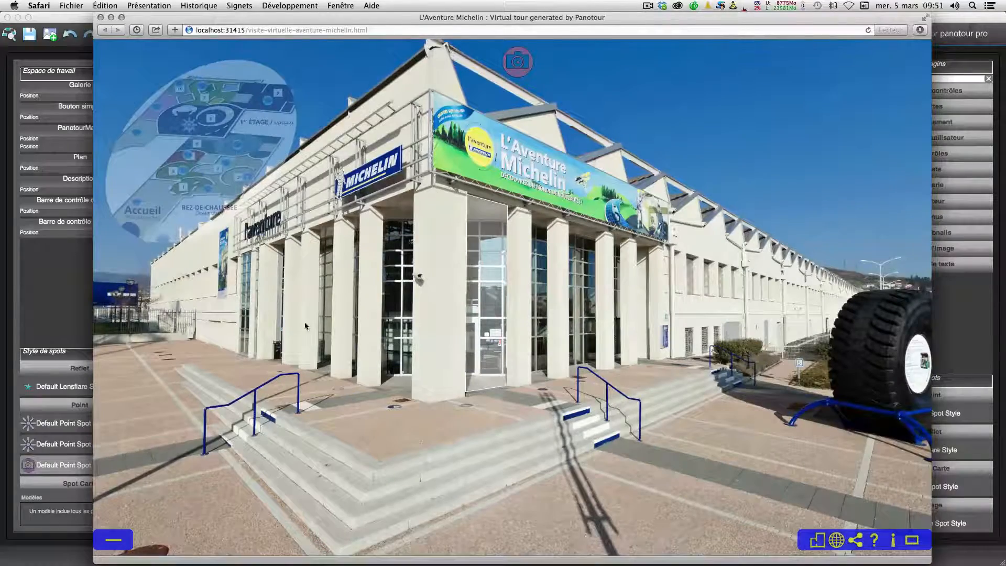
pyautogui.click(248, 181)
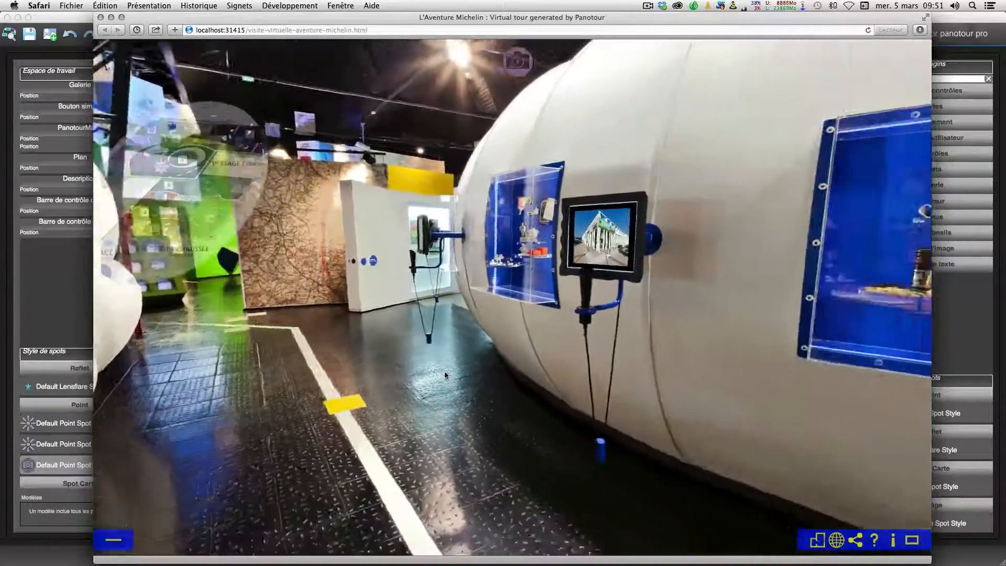
pyautogui.scroll(5, 496, 202)
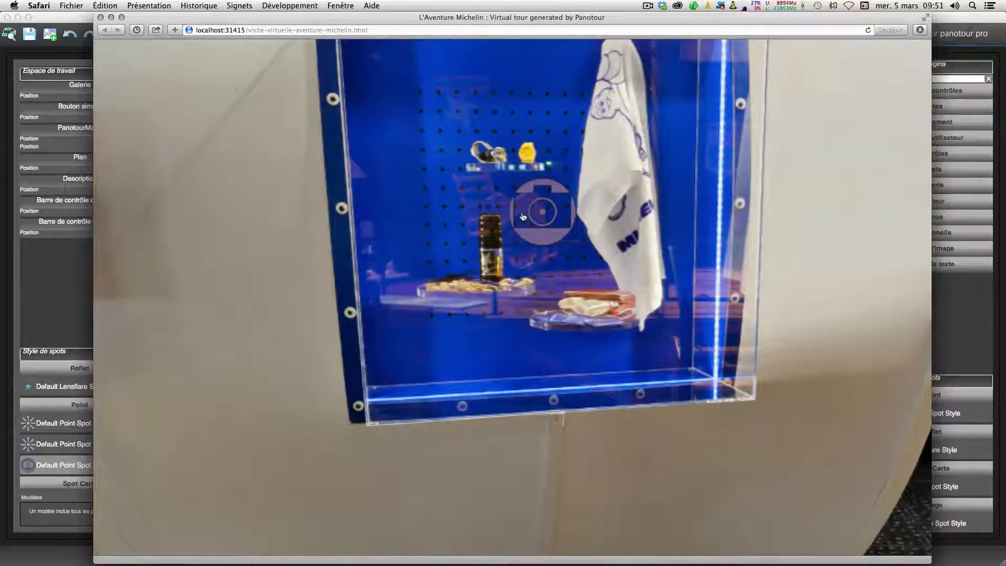
pyautogui.click(557, 198)
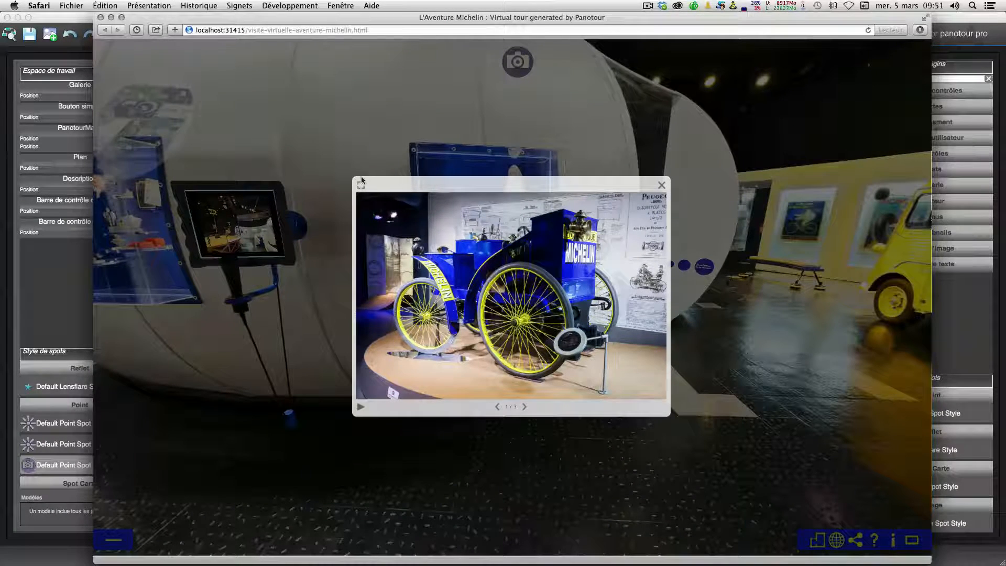
pyautogui.click(526, 408)
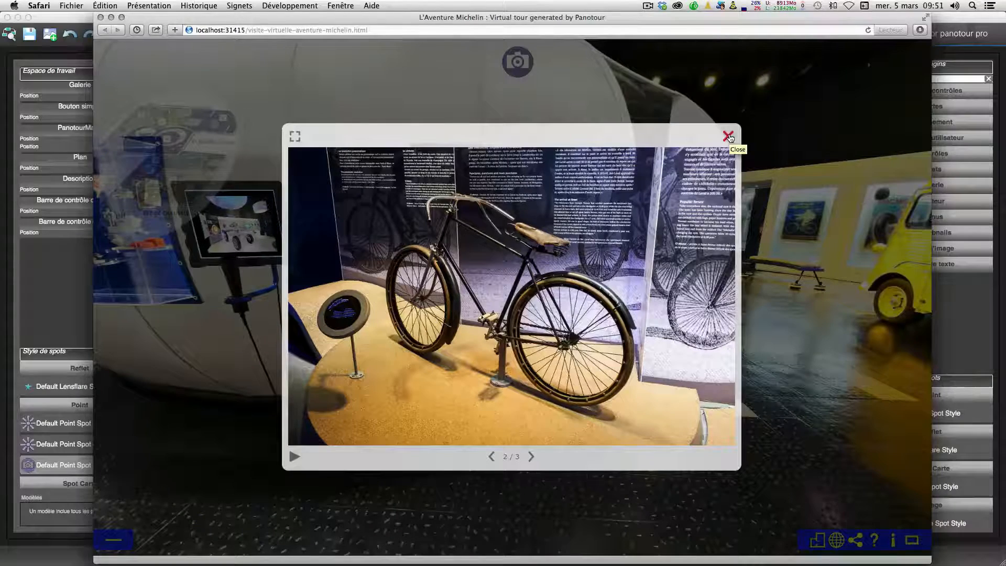
pyautogui.click(729, 137)
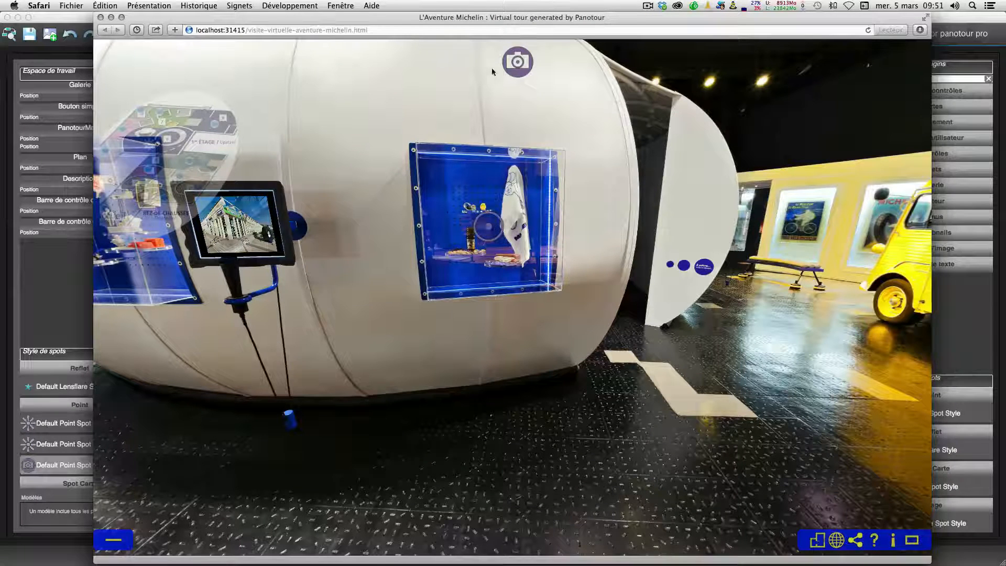
pyautogui.click(69, 273)
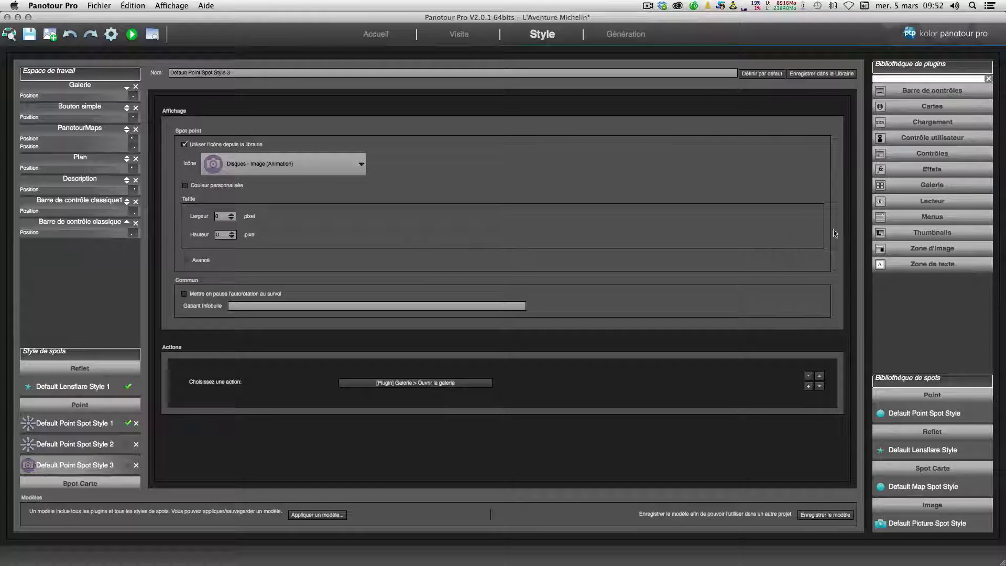
# Step: Add the Menu Panorama plugin from the Menus category of the plugin library and position it at top centre
pyautogui.click(880, 204)
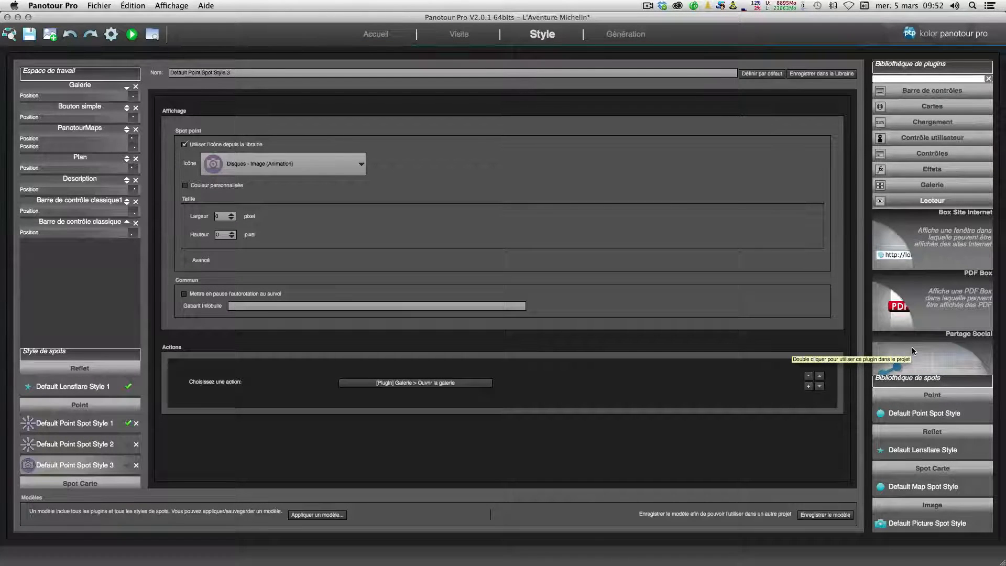
pyautogui.click(914, 201)
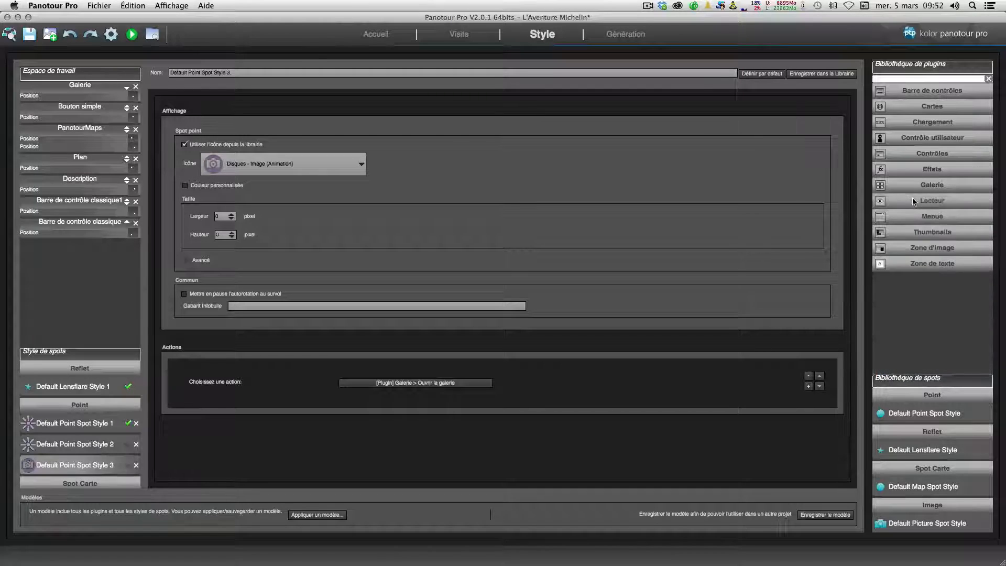
pyautogui.click(912, 216)
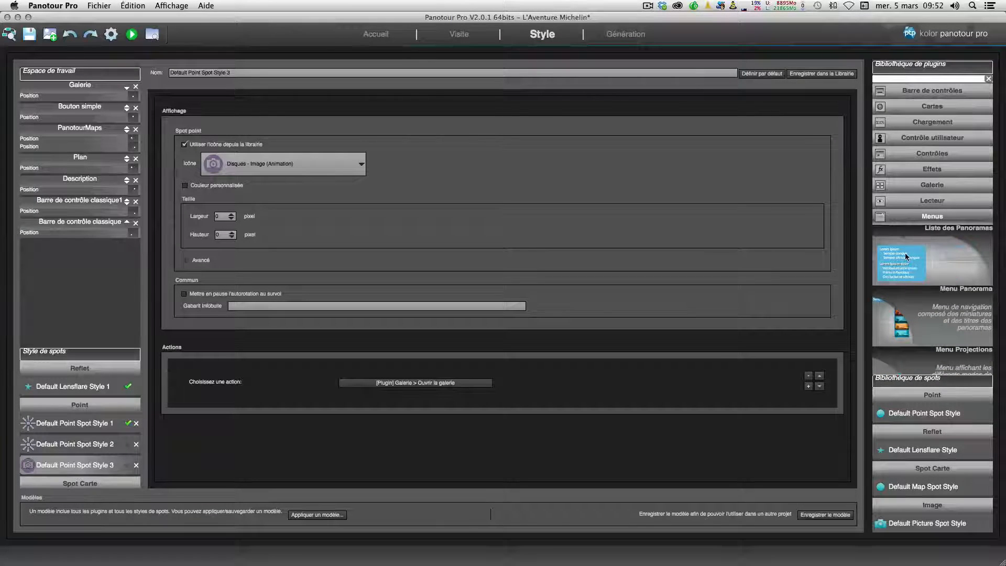
pyautogui.scroll(-3, 905, 253)
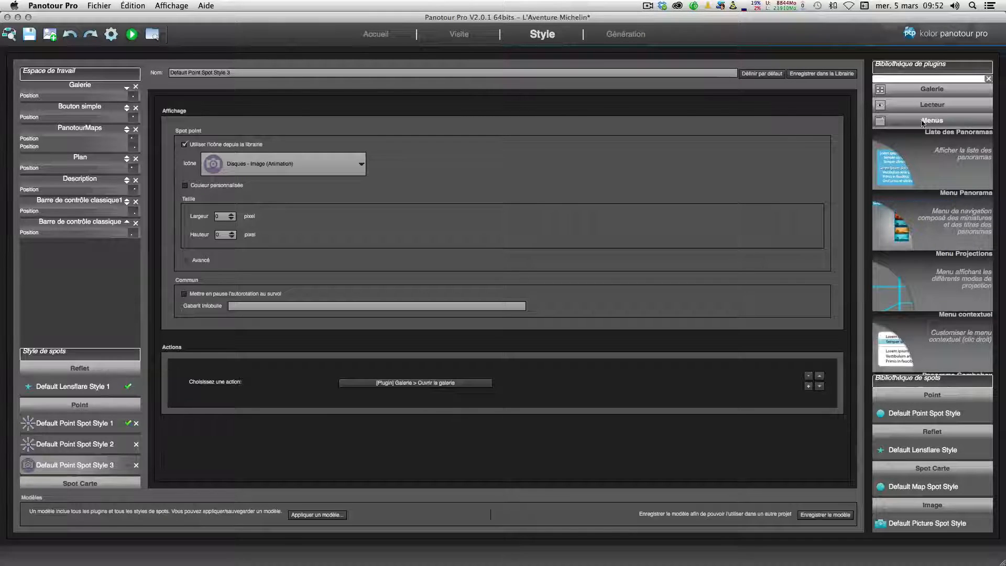
pyautogui.doubleClick(905, 225)
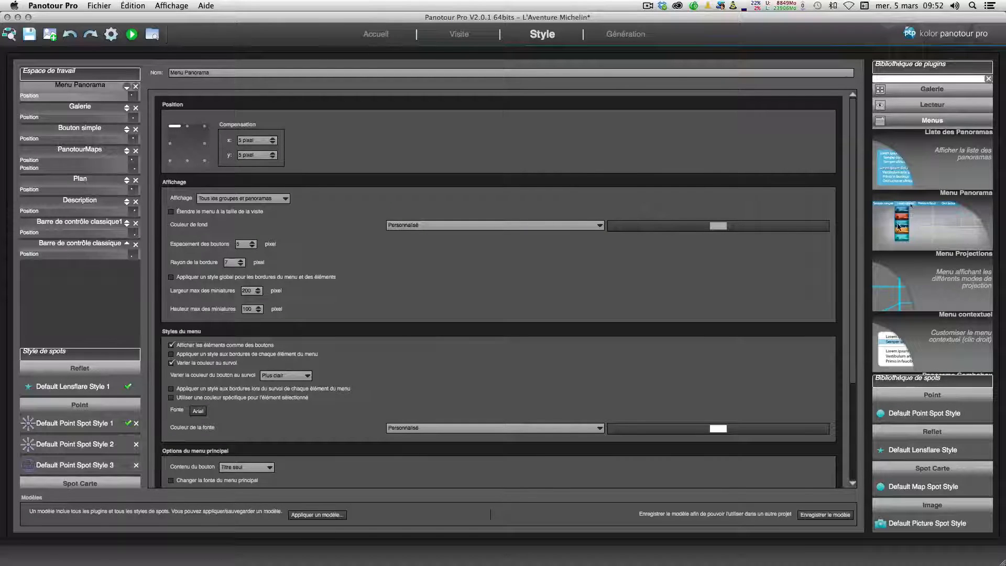
pyautogui.click(189, 128)
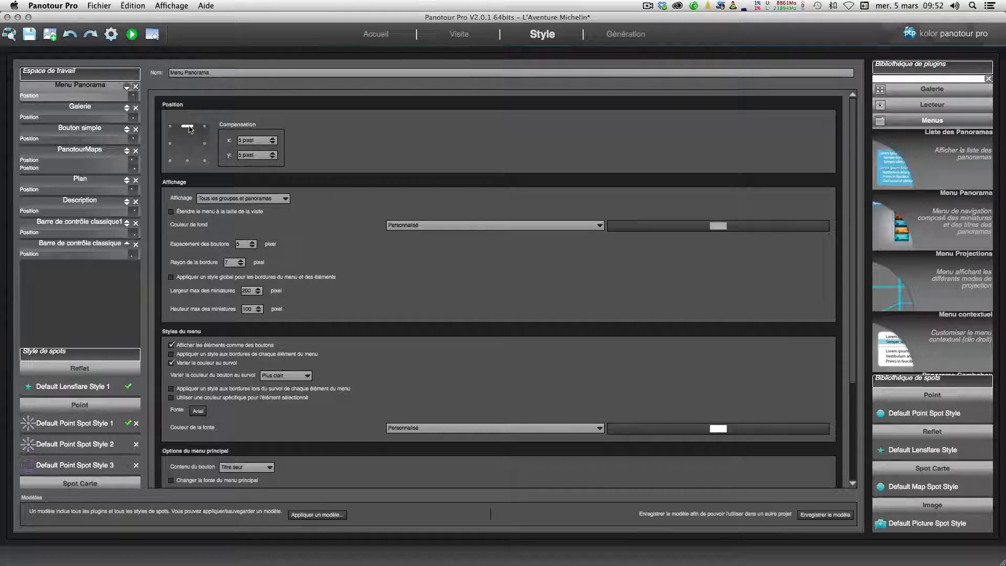
# Step: Remove the Bouton simple plugin from the workspace
pyautogui.click(90, 131)
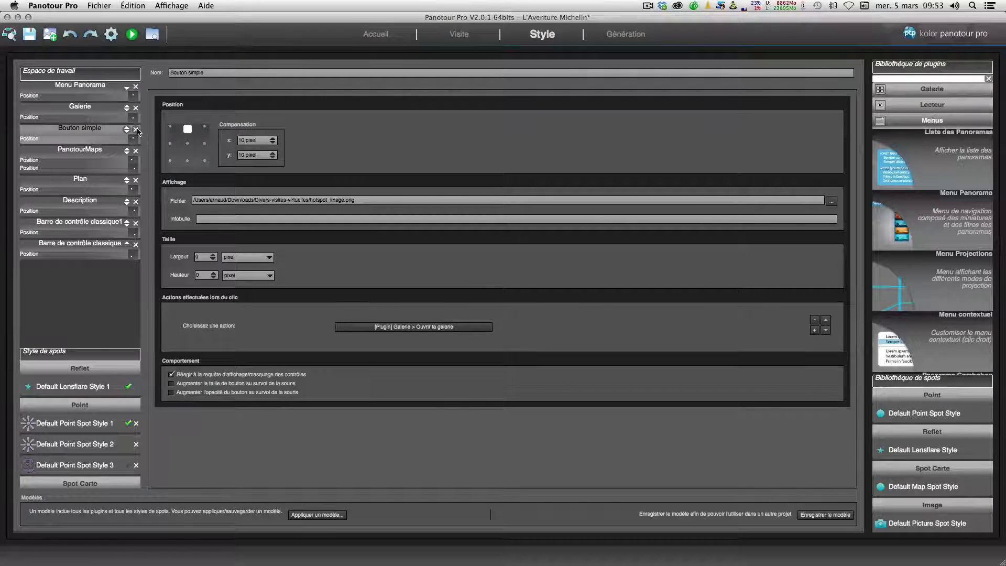
pyautogui.click(137, 130)
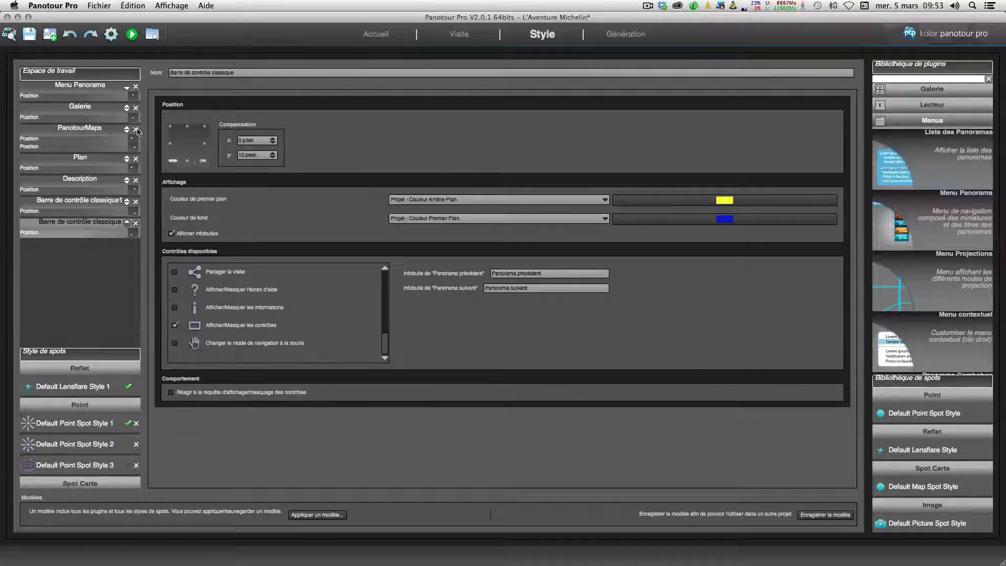
# Step: Set the Menu Panorama's display option to Tous les groupes et panoramas
pyautogui.click(82, 89)
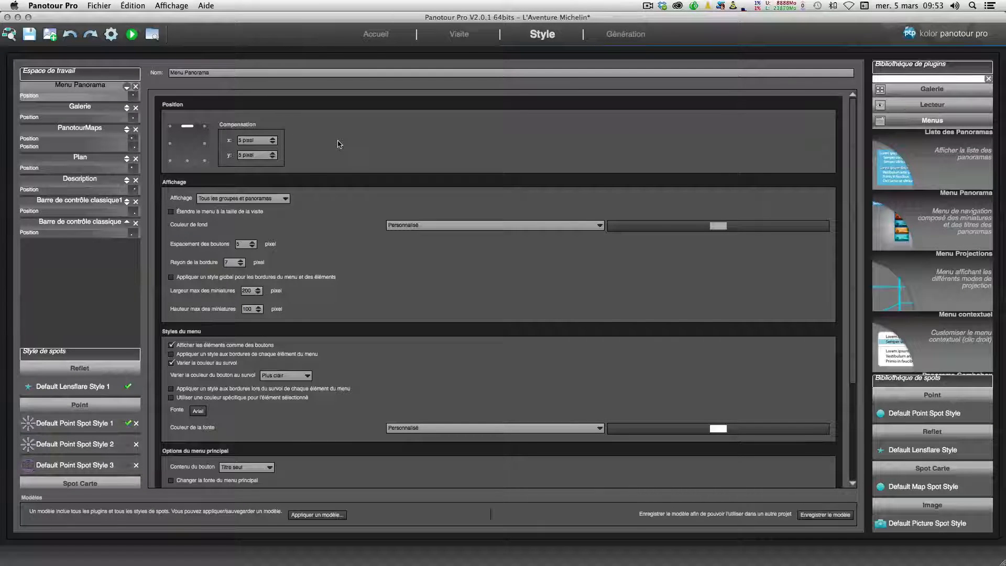
pyautogui.click(227, 201)
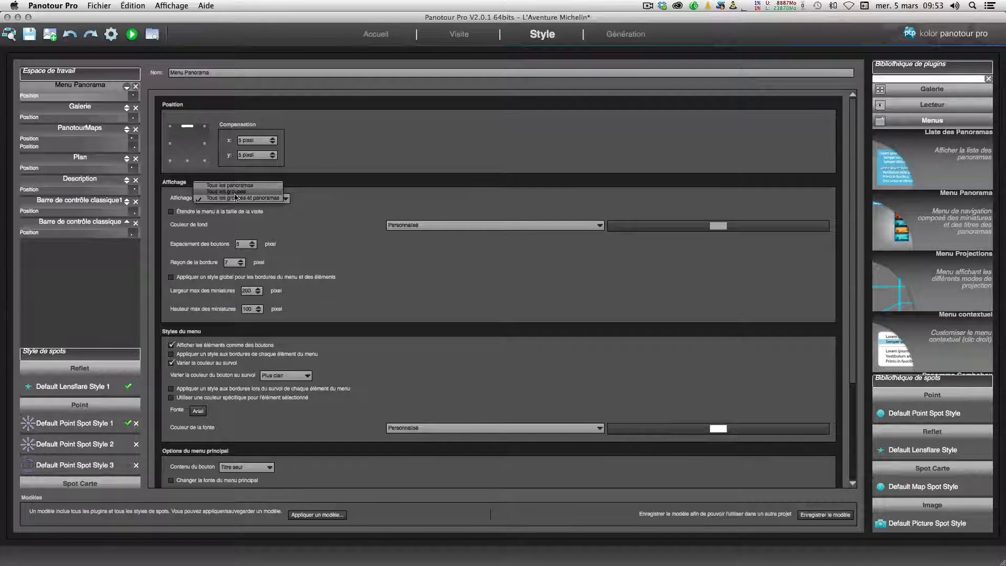
pyautogui.click(258, 201)
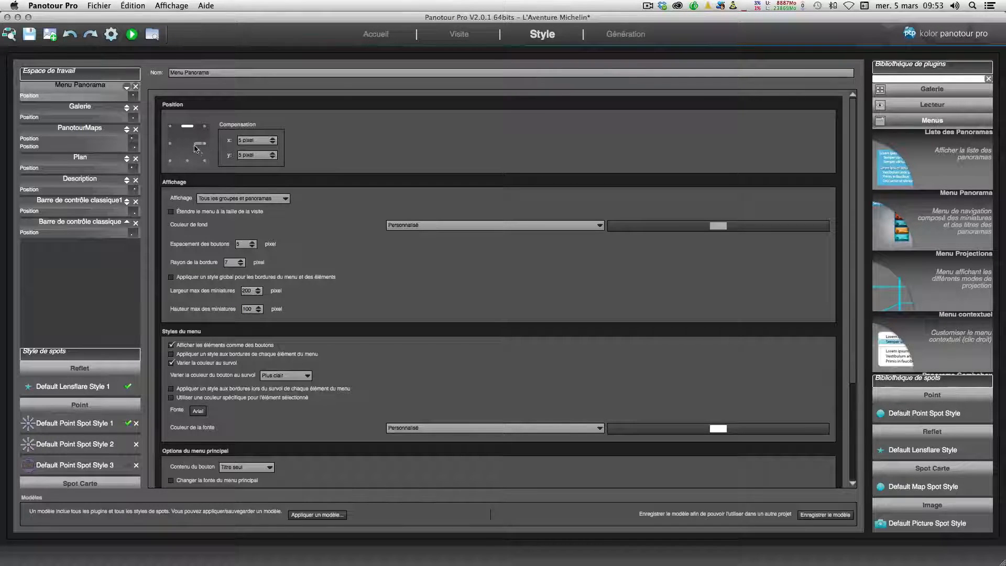
# Step: Generate and preview the tour, expanding the control bar to show all its controls
pyautogui.click(111, 35)
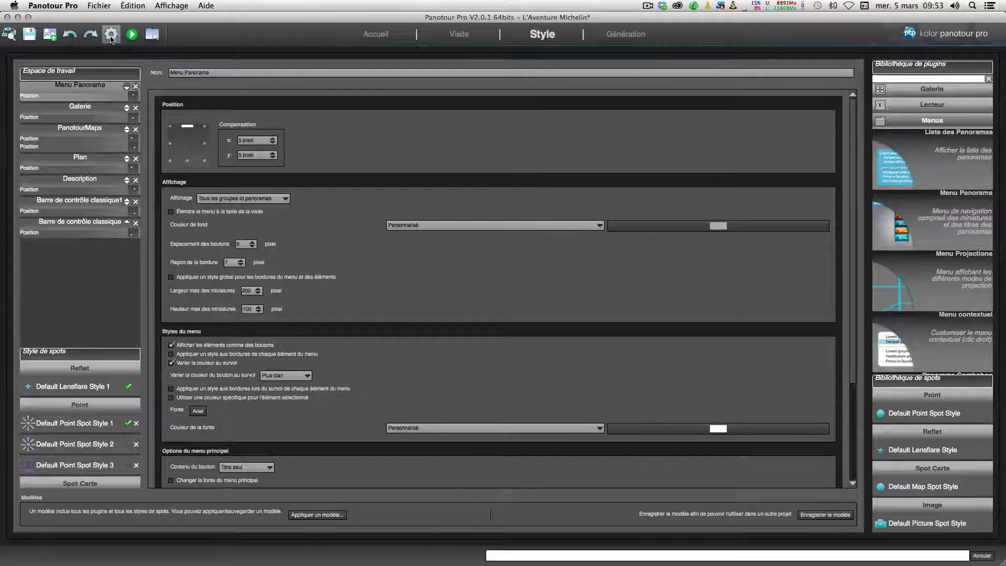
pyautogui.click(132, 36)
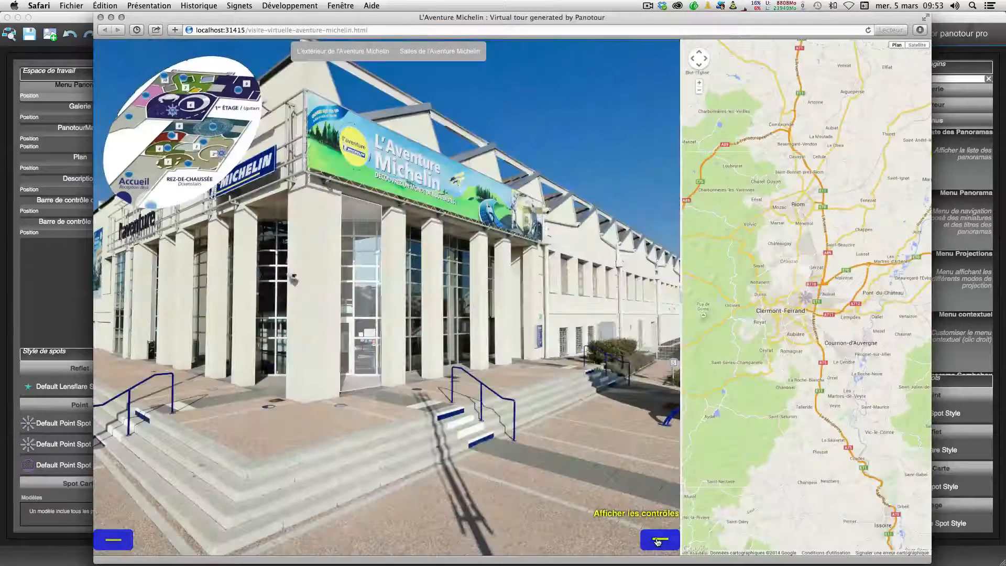
pyautogui.click(582, 542)
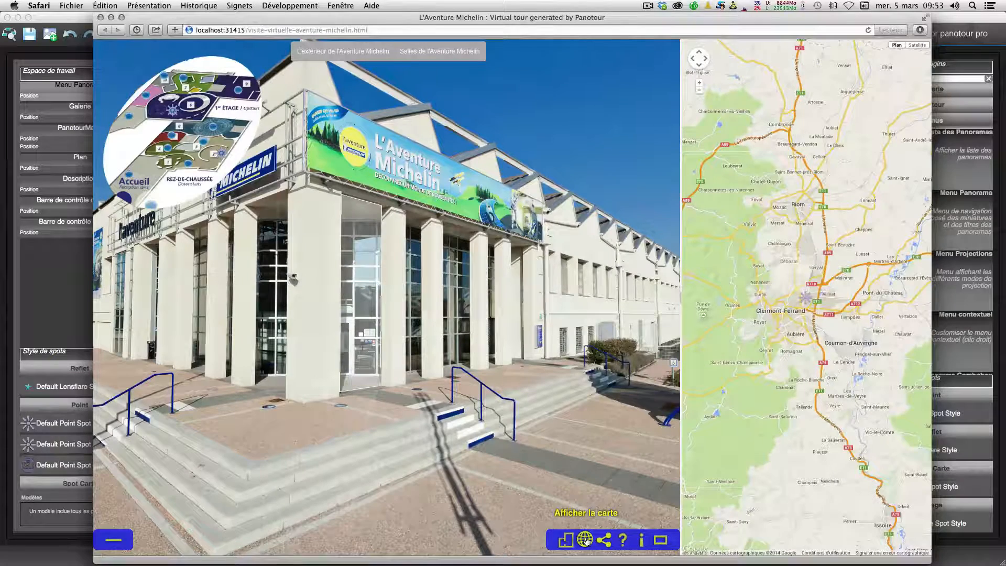
pyautogui.click(586, 542)
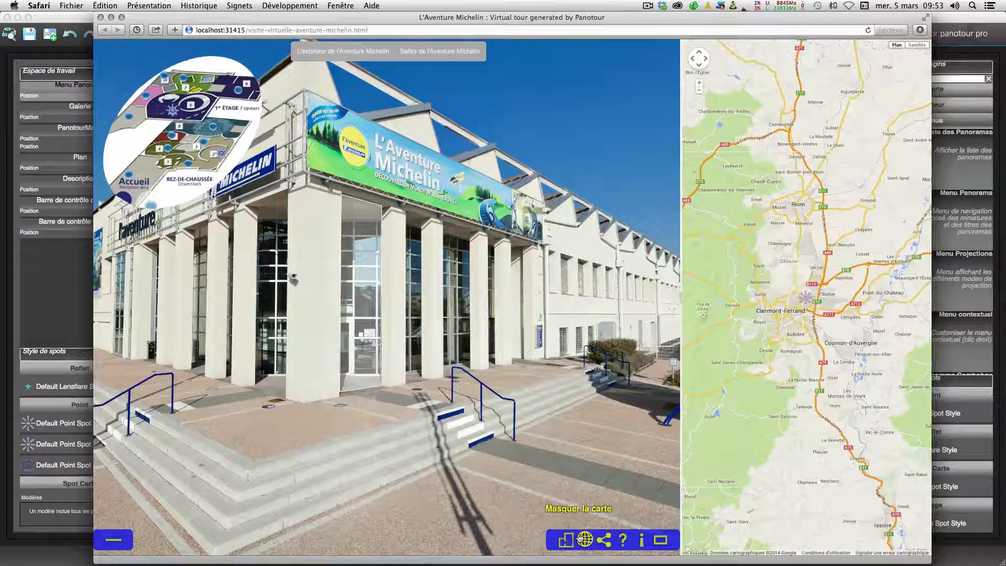
# Step: Open the panorama menu's Salles de l'Aventure Michelin entry in the preview and return to the editor
pyautogui.click(385, 54)
pyautogui.click(437, 57)
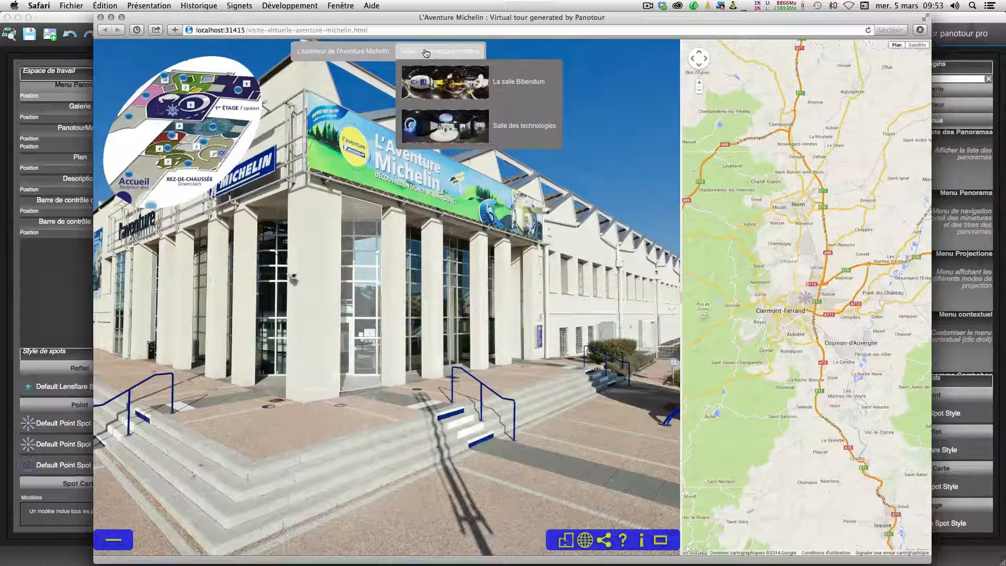
pyautogui.moveTo(373, 51)
pyautogui.moveTo(434, 54)
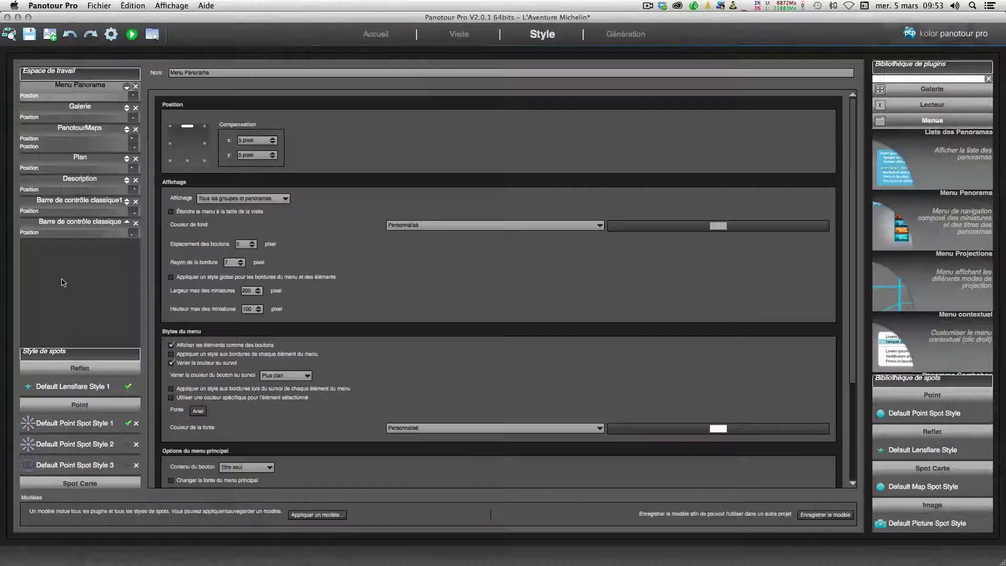
pyautogui.click(64, 279)
# Step: Browse the Thumbnails and Zone d'image categories of the plugin library
pyautogui.click(939, 121)
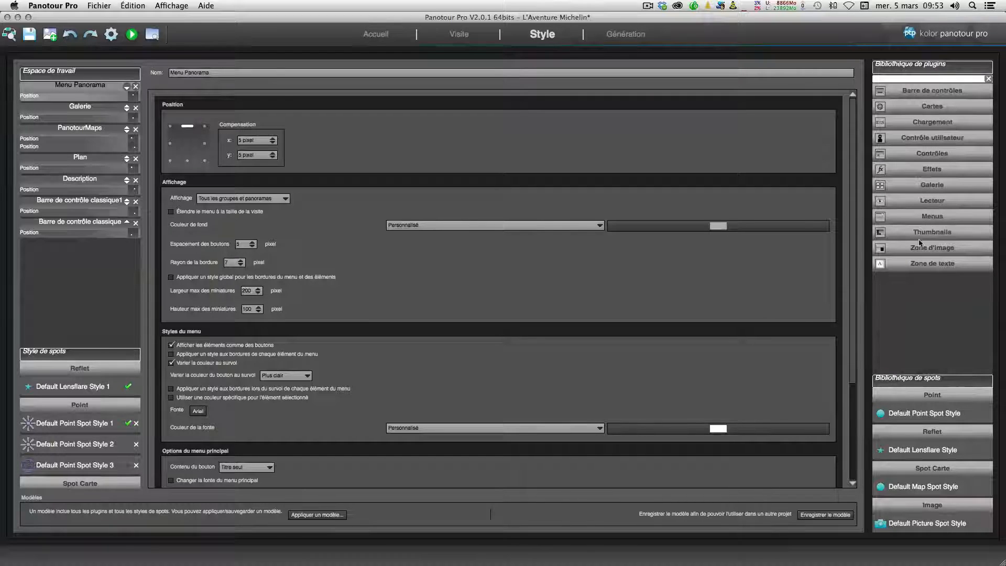
pyautogui.click(920, 233)
pyautogui.scroll(-3, 920, 231)
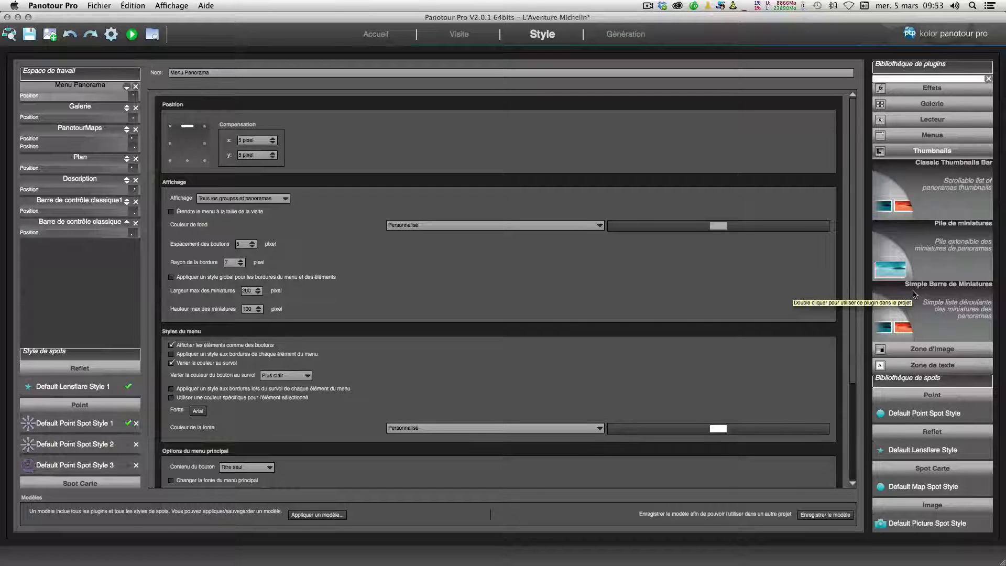
pyautogui.click(902, 150)
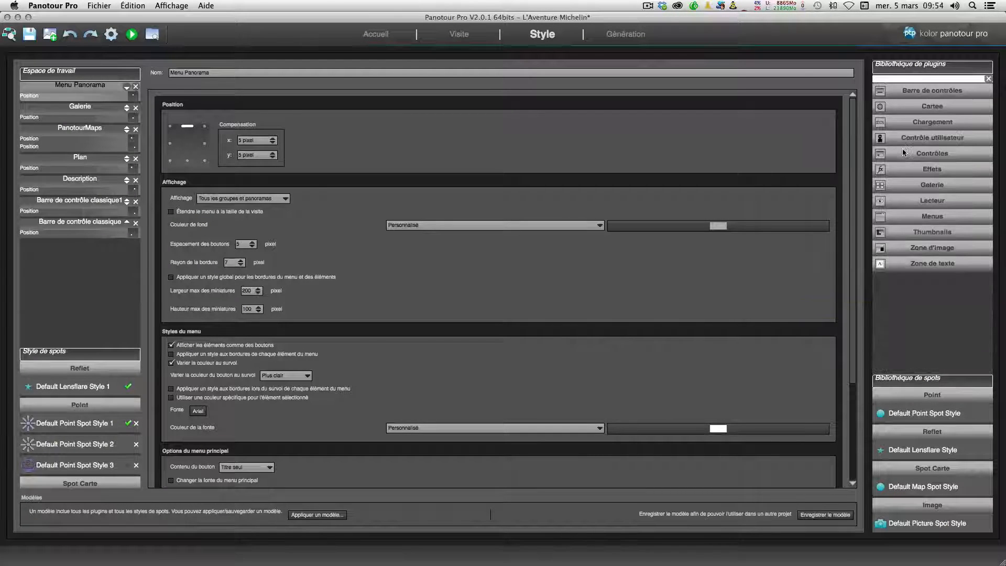
pyautogui.click(925, 249)
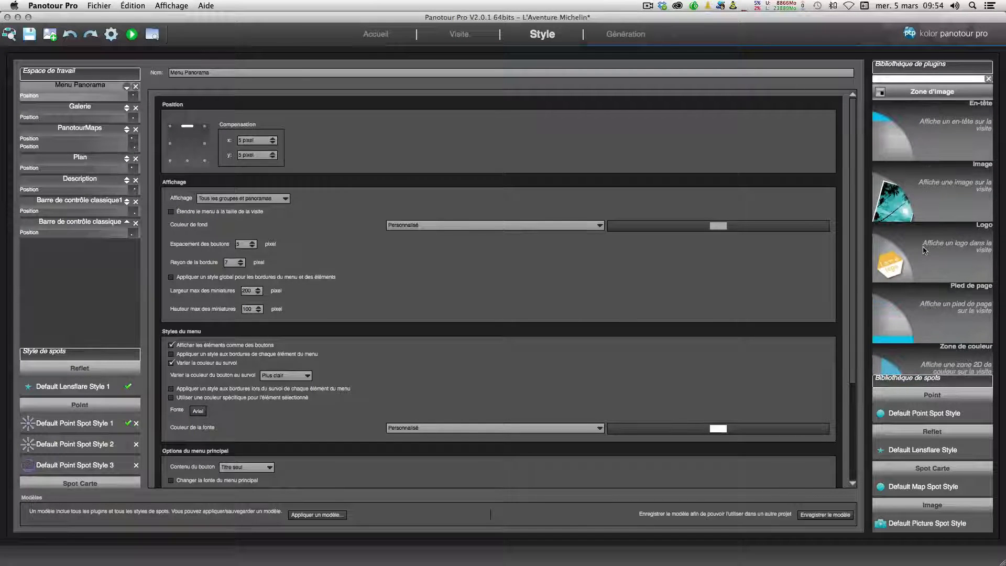
pyautogui.scroll(-3, 925, 251)
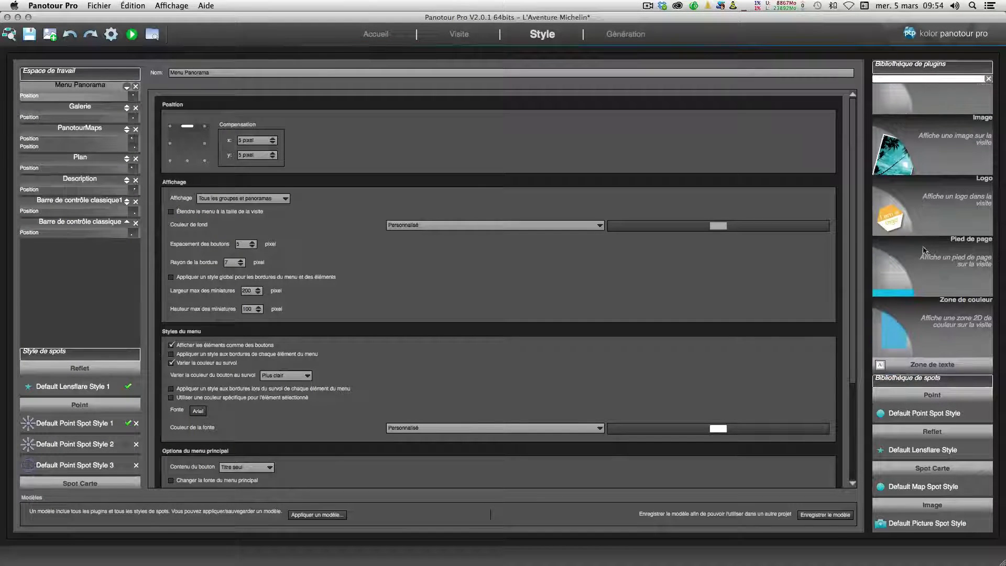
pyautogui.scroll(4, 924, 251)
pyautogui.scroll(3, 924, 250)
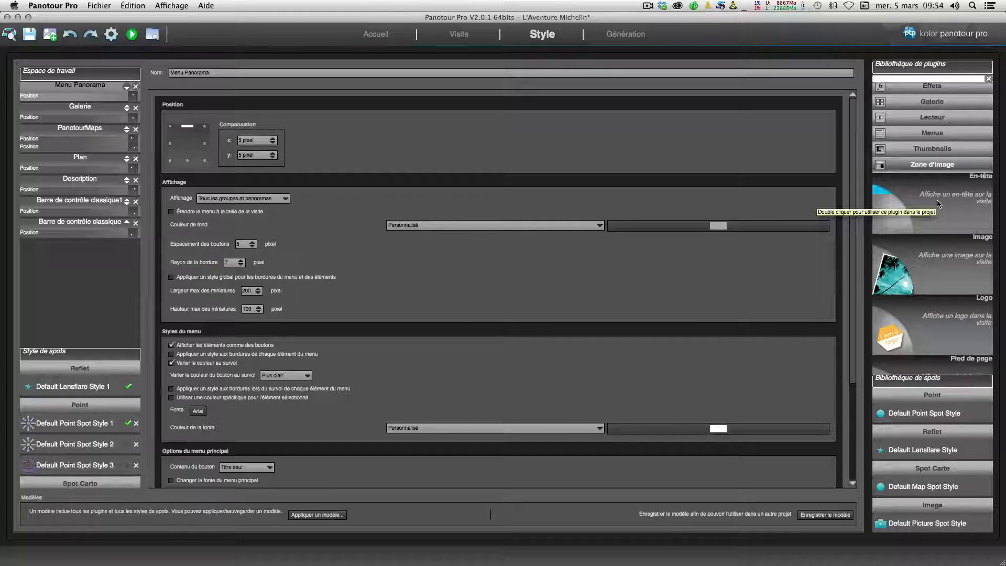
pyautogui.scroll(-5, 938, 204)
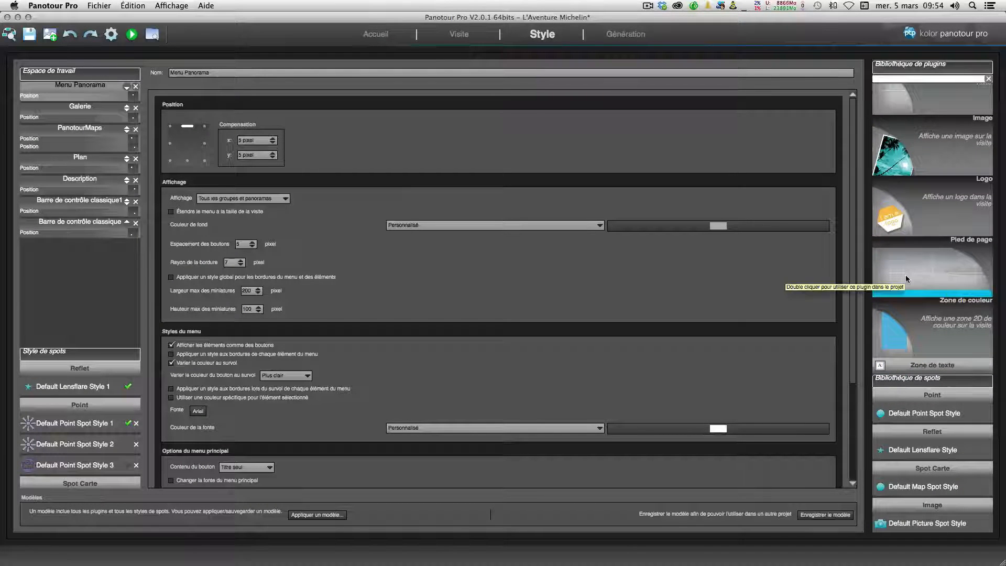
pyautogui.scroll(2, 906, 276)
pyautogui.scroll(5, 907, 279)
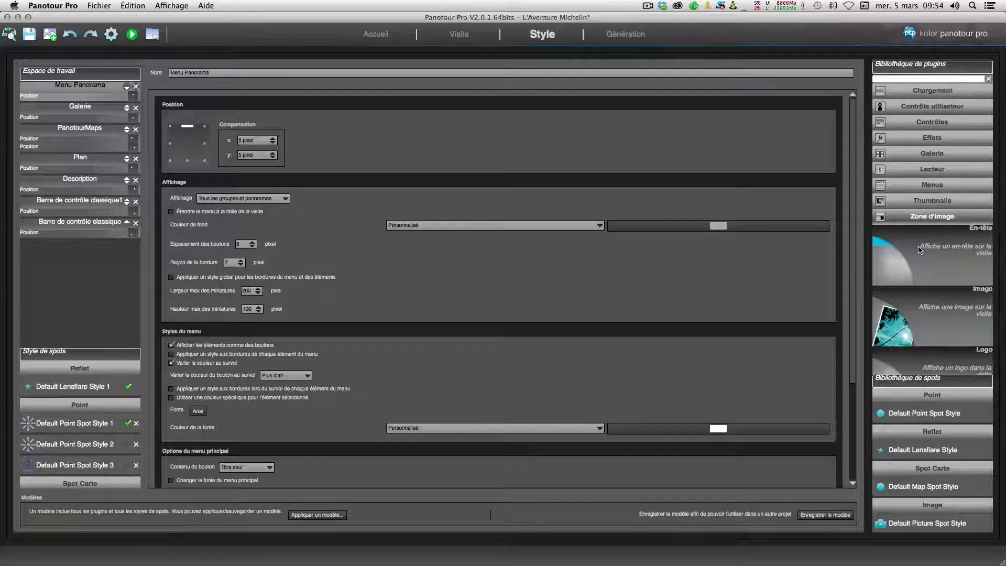
pyautogui.scroll(-4, 918, 250)
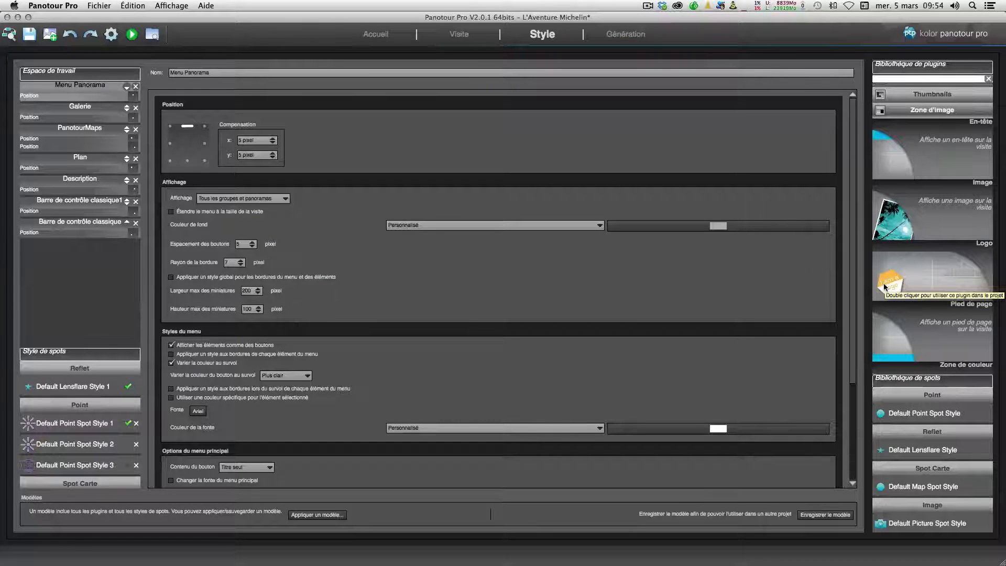
pyautogui.scroll(5, 886, 286)
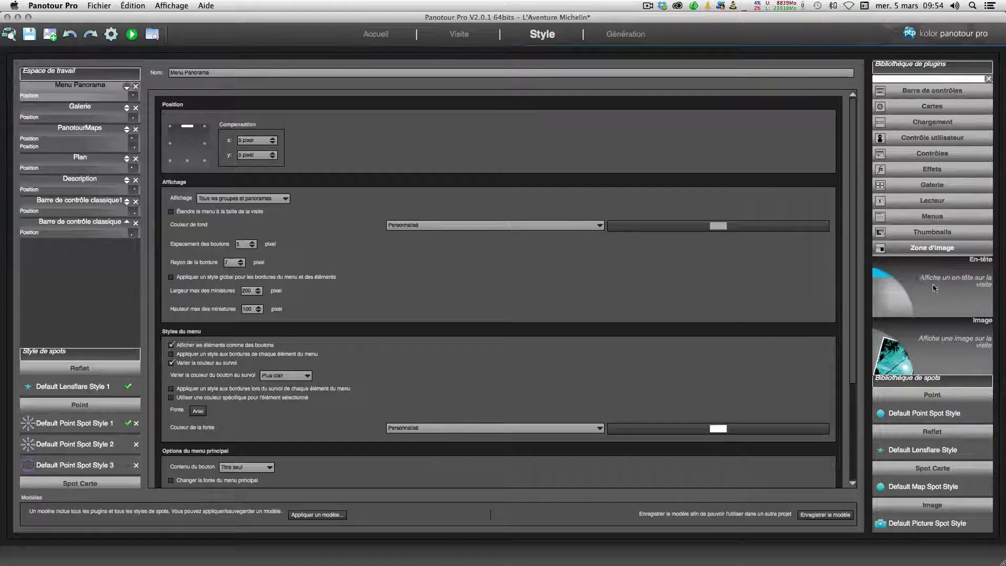
# Step: Add the En-tête header plugin from the Zone d'image category to the workspace
pyautogui.doubleClick(908, 279)
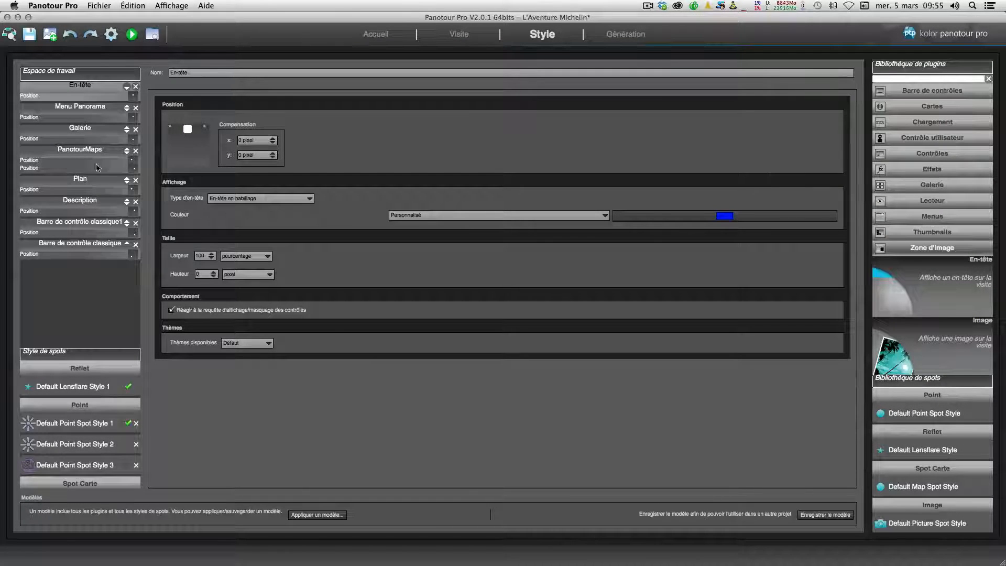
# Step: Review the settings of the classic control bar and the PanotourMaps plugin
pyautogui.click(76, 231)
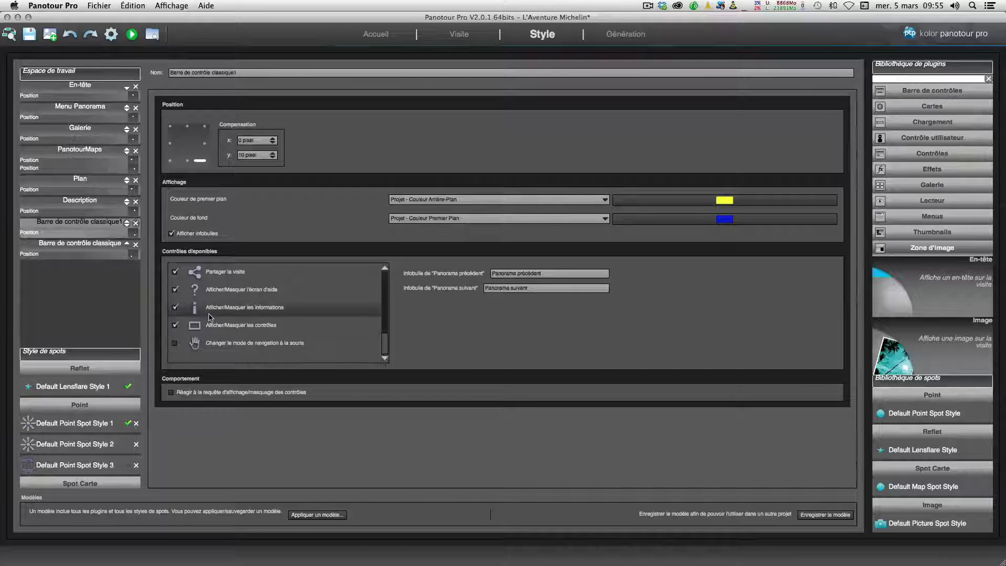
pyautogui.click(79, 150)
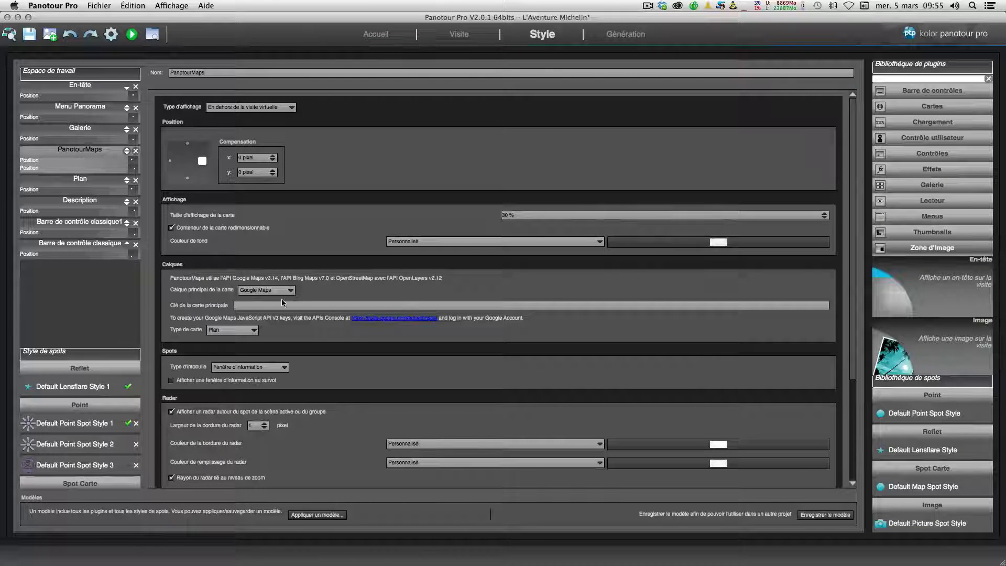
pyautogui.scroll(-3, 283, 303)
pyautogui.scroll(-2, 210, 432)
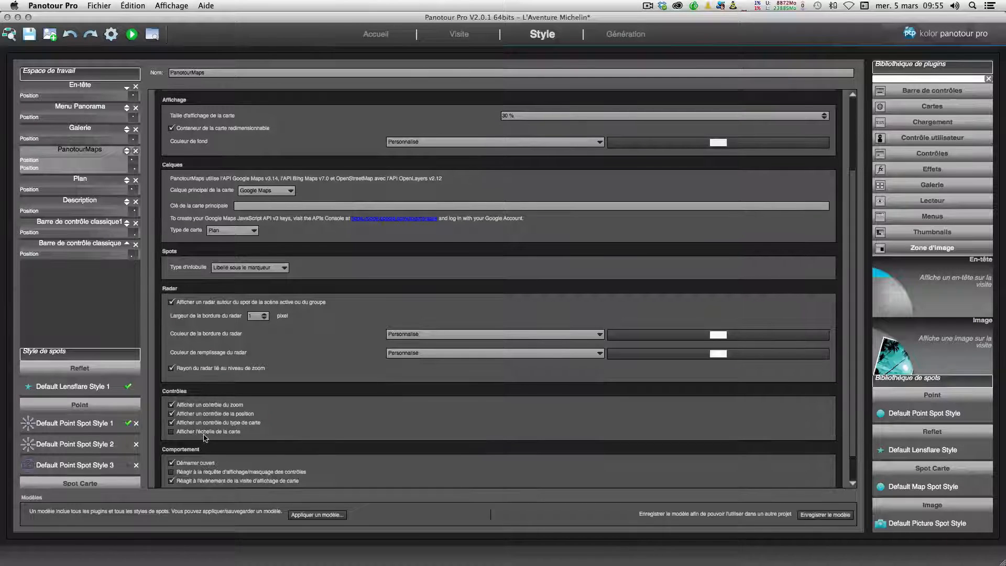
pyautogui.scroll(-2, 212, 398)
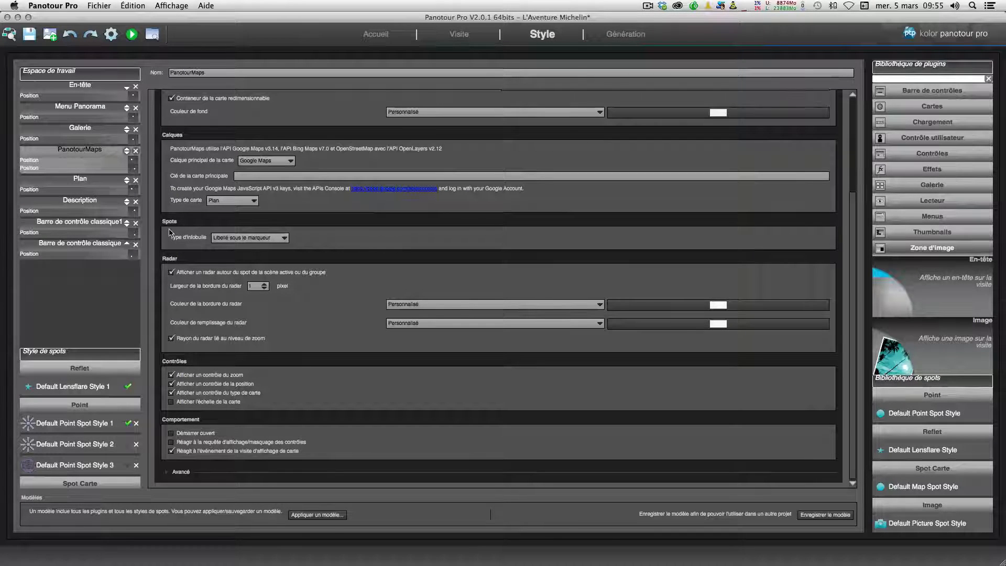
# Step: Set the En-tête header's colour to Projet - Couleur Premier Plan and its type to Simple en-tête coloré
pyautogui.click(80, 87)
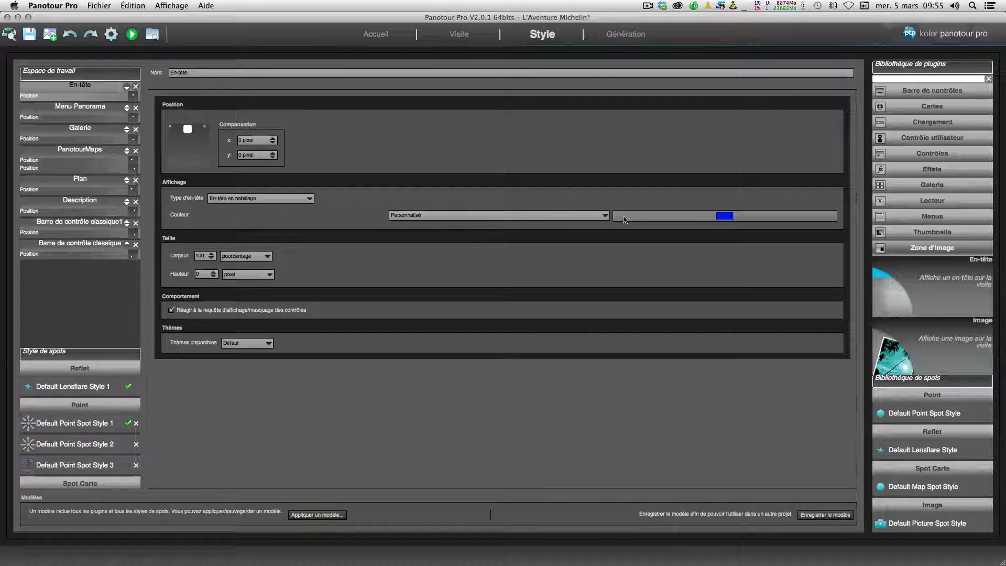
pyautogui.click(604, 215)
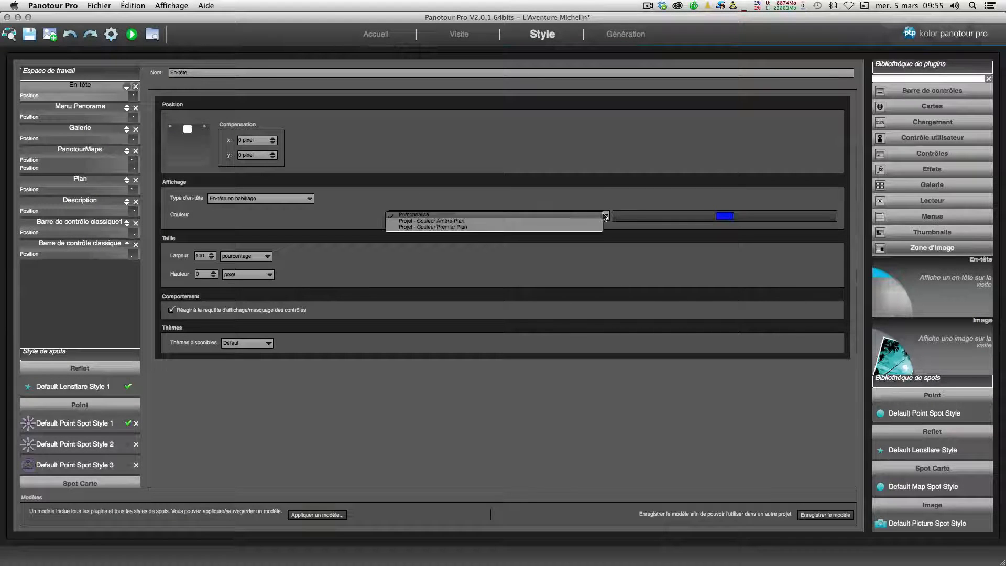
pyautogui.click(549, 228)
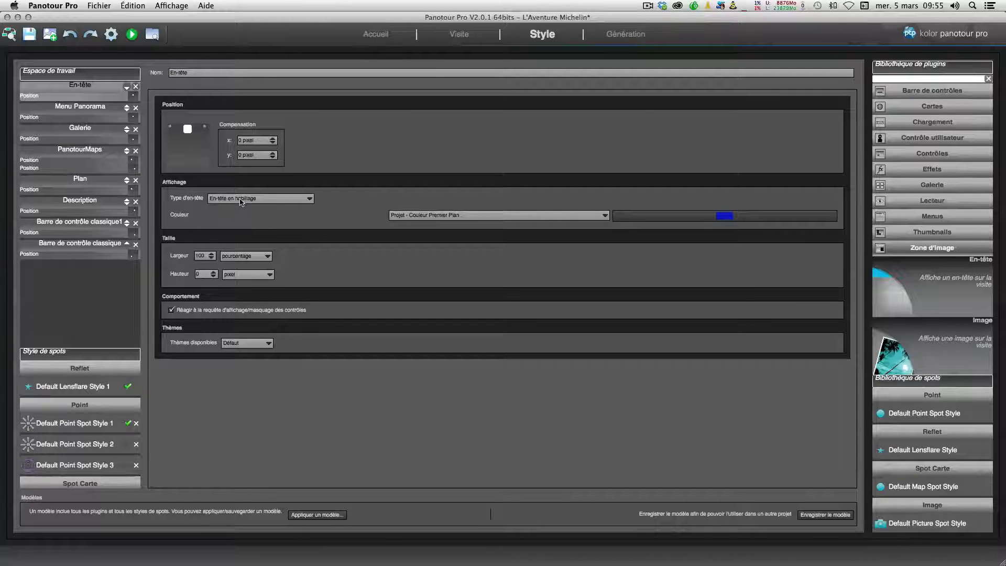
pyautogui.click(273, 201)
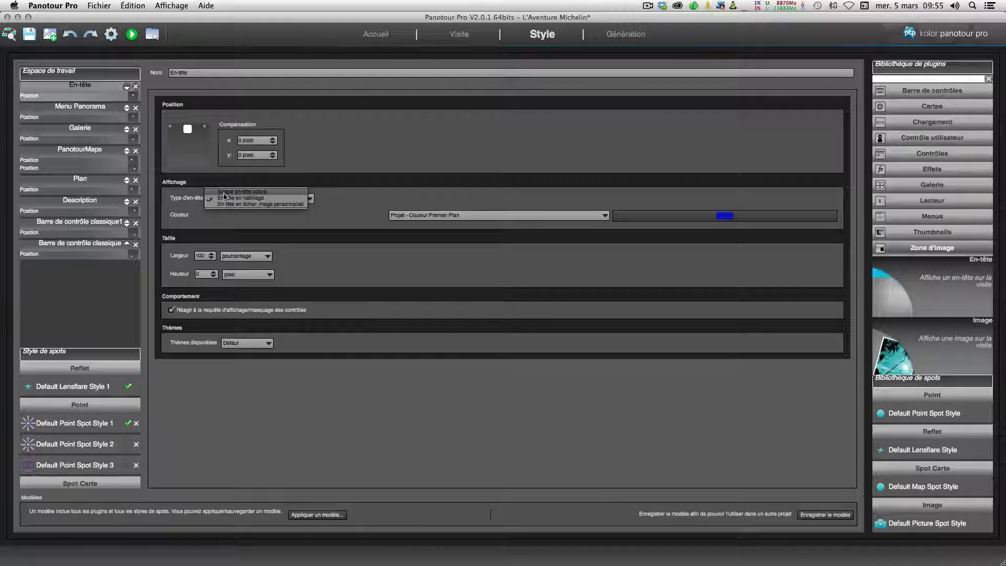
pyautogui.click(257, 191)
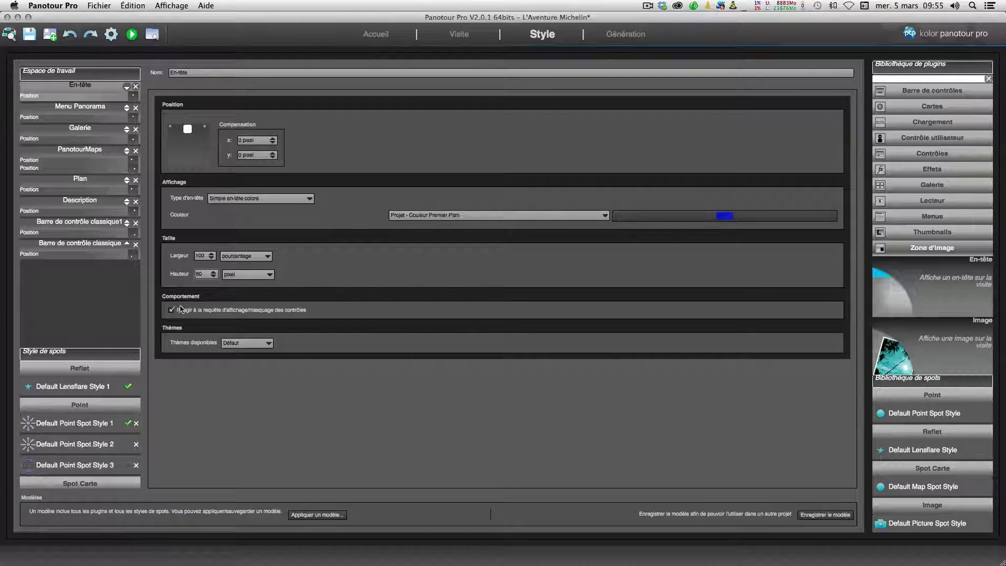
# Step: Disable the header's reaction to control show/hide requests, then generate and preview the tour before returning to the editor
pyautogui.click(172, 310)
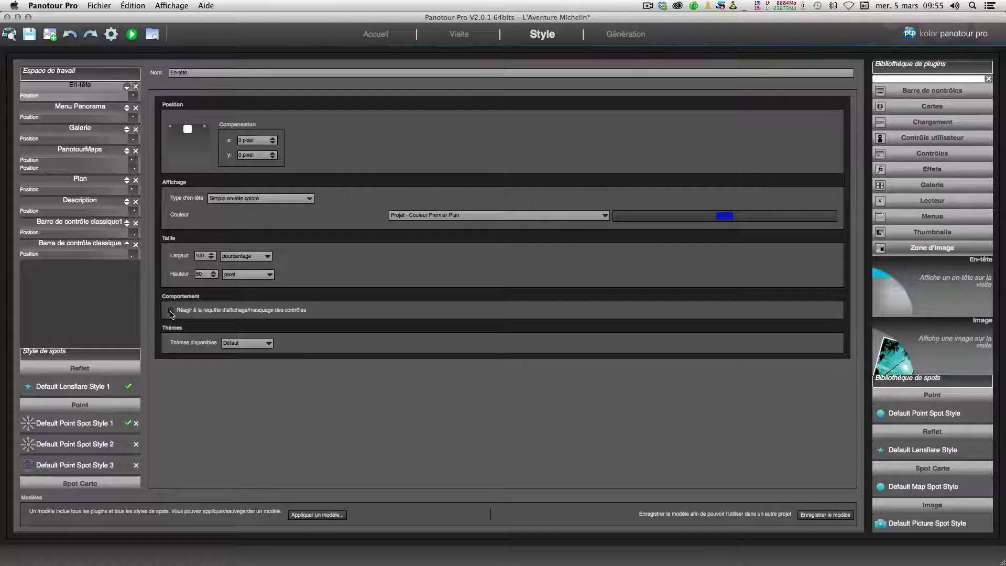
pyautogui.click(112, 39)
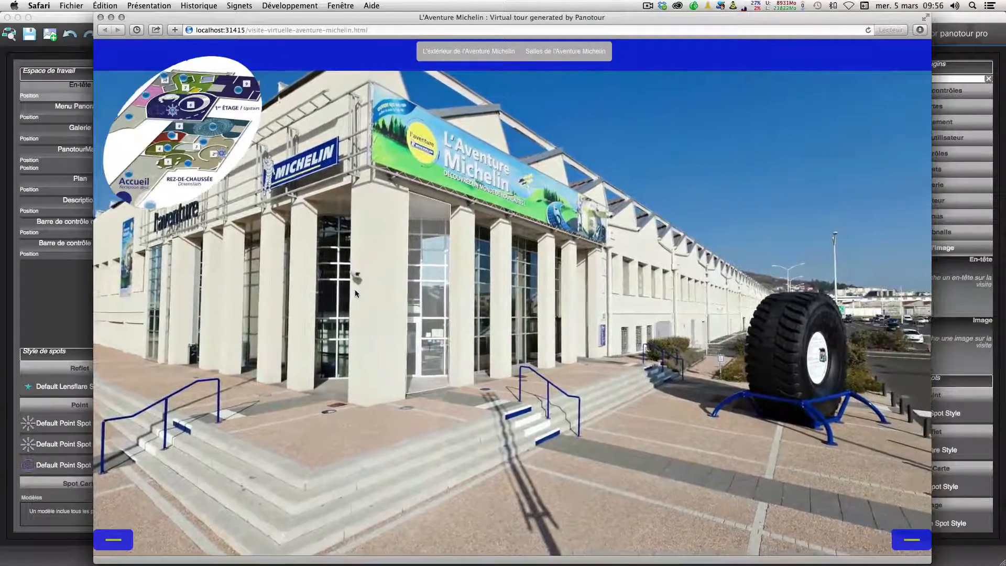
pyautogui.click(92, 281)
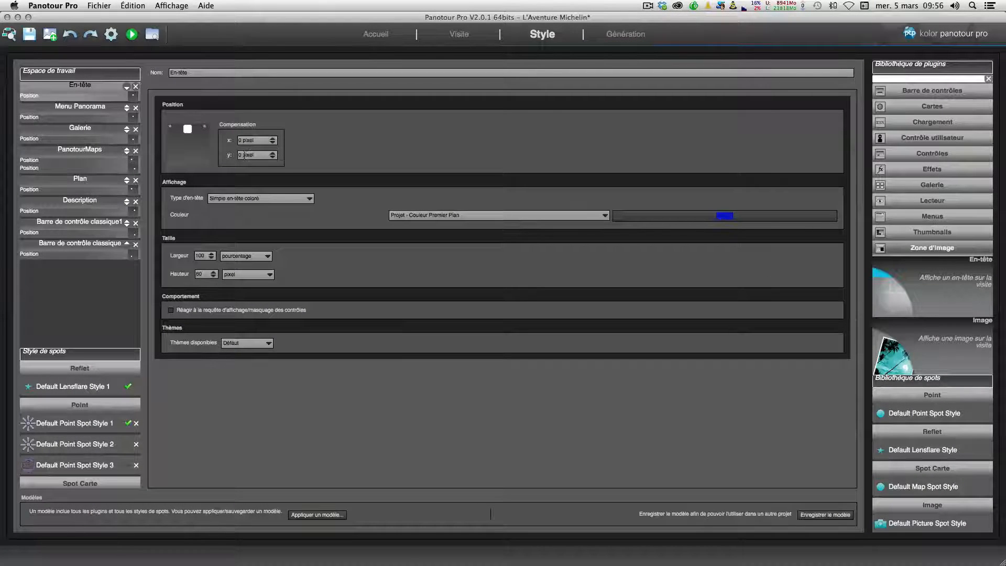
# Step: Set the header's vertical offset to 10 pixels and regenerate the tour to preview it
pyautogui.moveTo(256, 155); pyautogui.dragTo(220, 157)
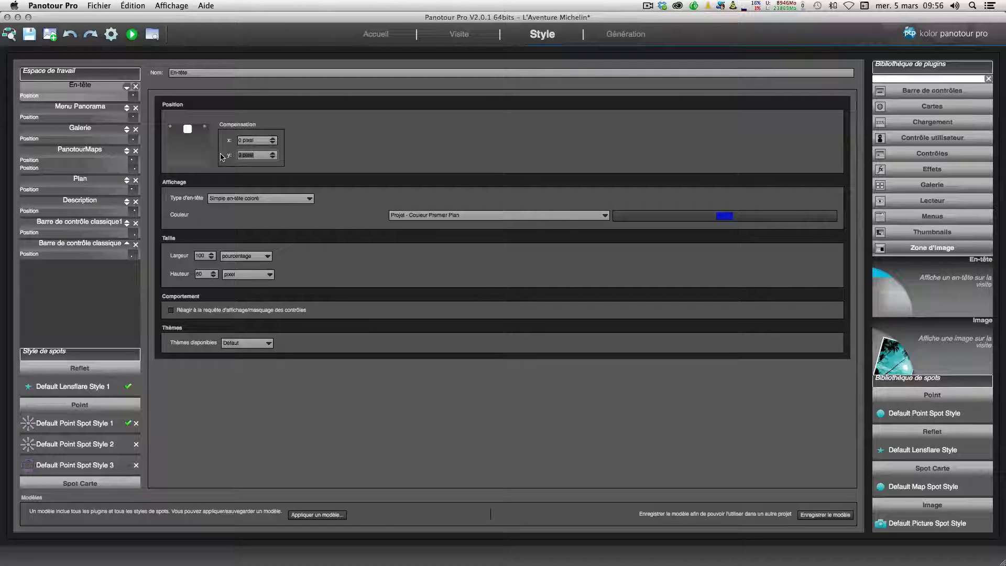
pyautogui.write('10')
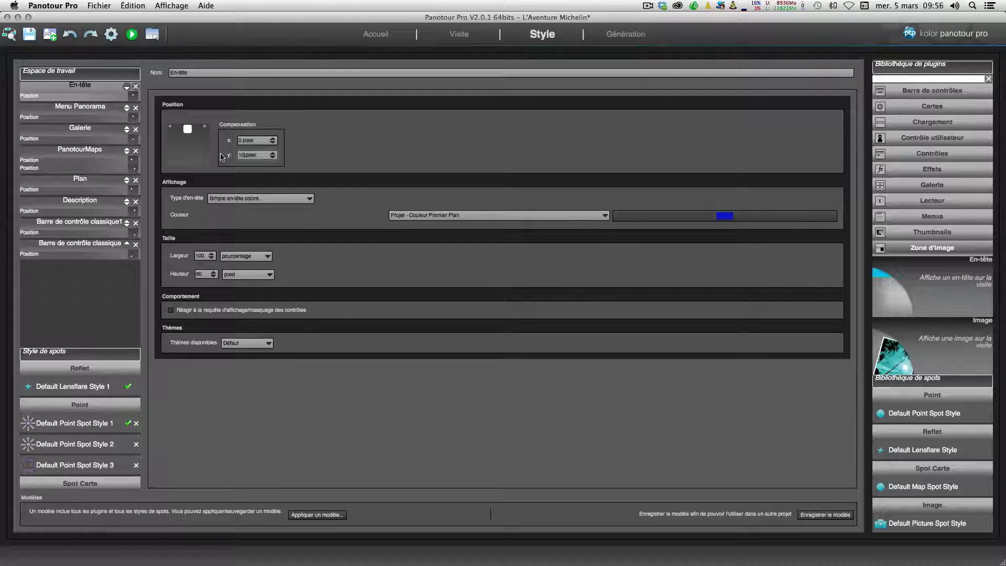
pyautogui.click(110, 33)
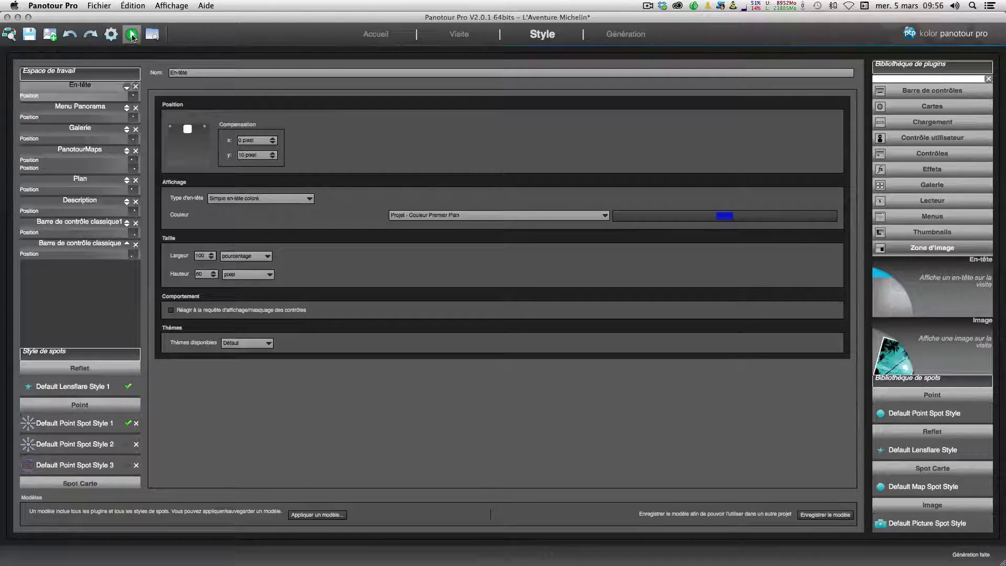
pyautogui.click(132, 35)
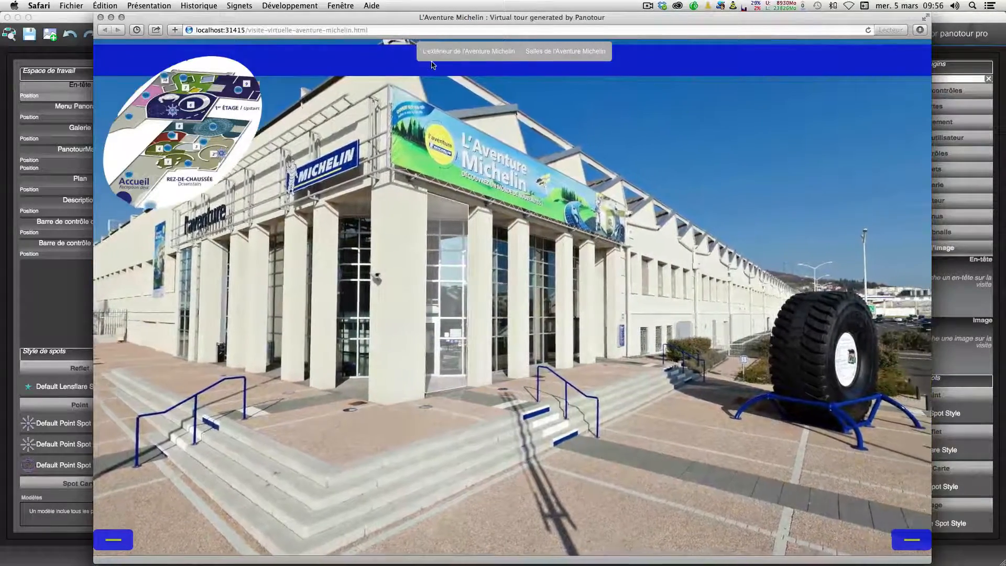
pyautogui.moveTo(421, 56)
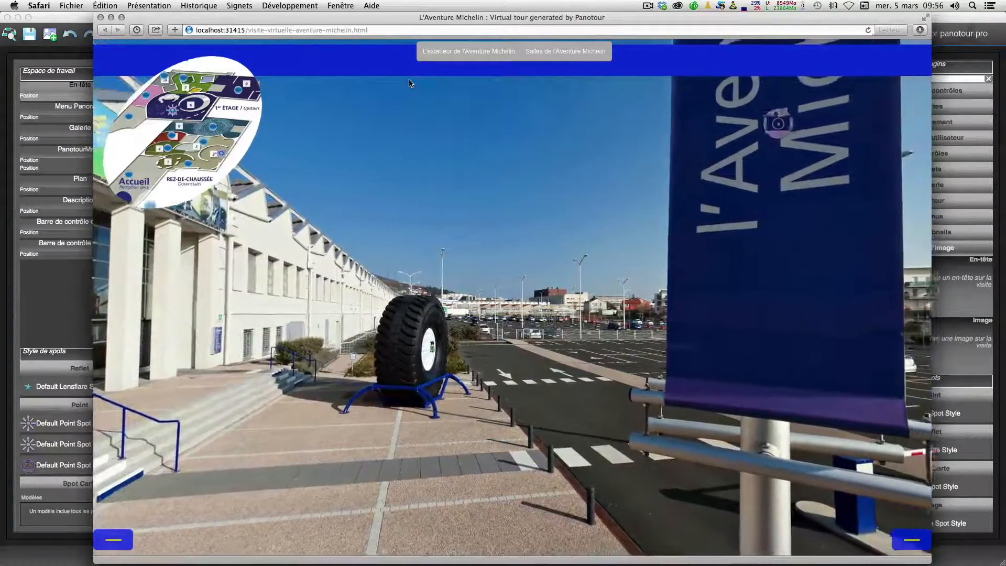
pyautogui.click(62, 291)
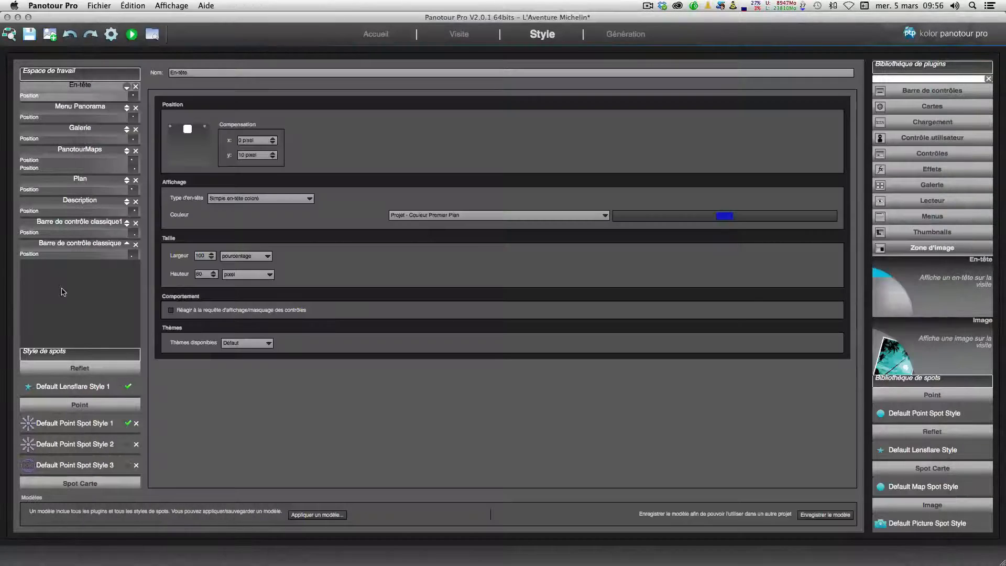
# Step: Browse the Zone d'image and Zone de texte categories of the plugin library
pyautogui.click(909, 252)
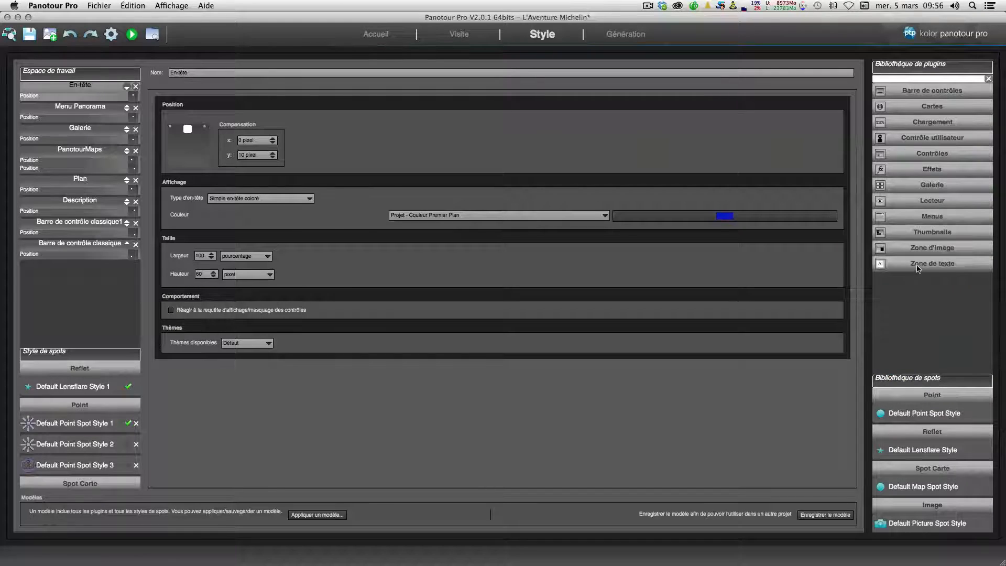
pyautogui.click(917, 268)
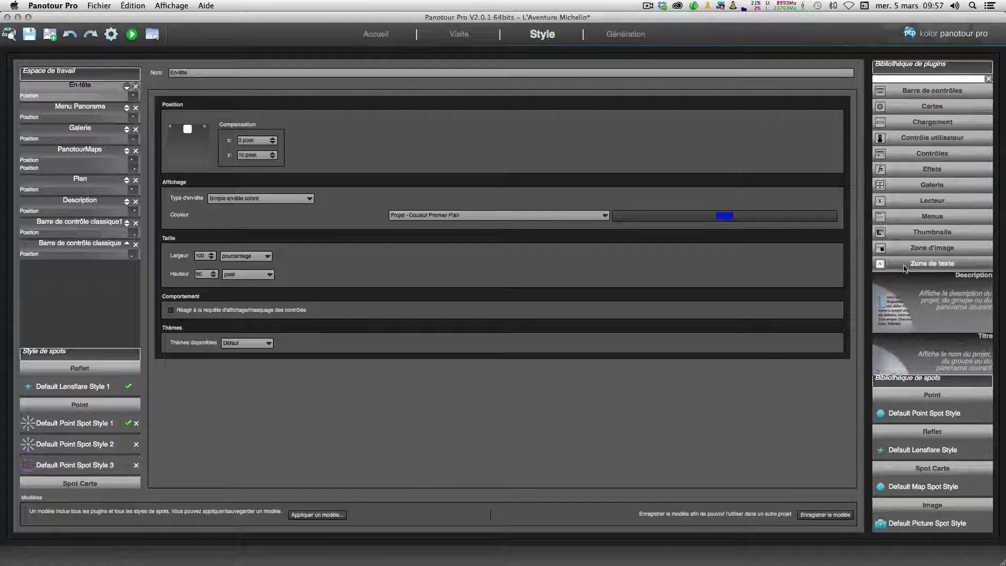
pyautogui.click(905, 269)
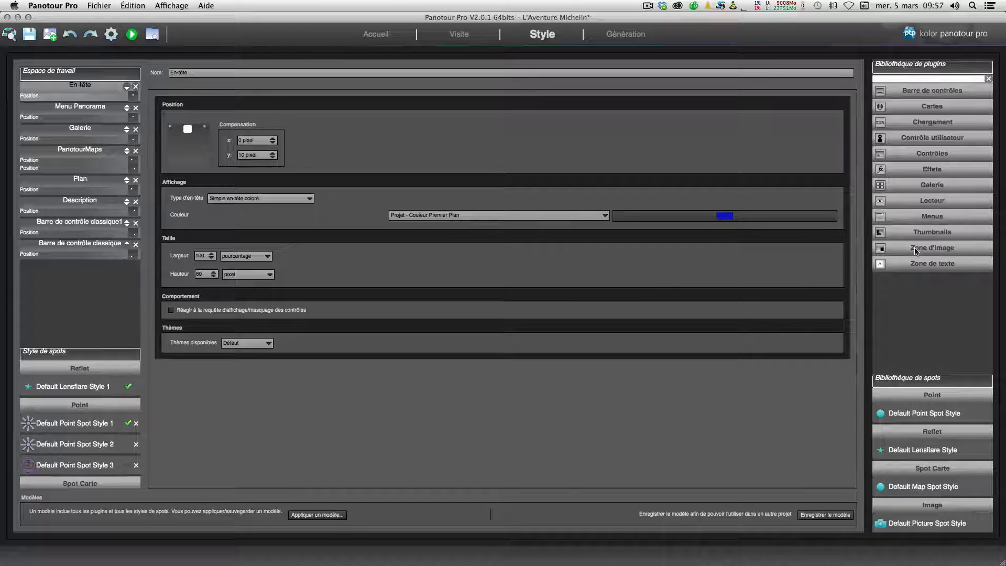
# Step: Preview the tour, opening the L'extérieur de l'Aventure Michelin menu entry and showing then hiding the control bar
pyautogui.click(131, 35)
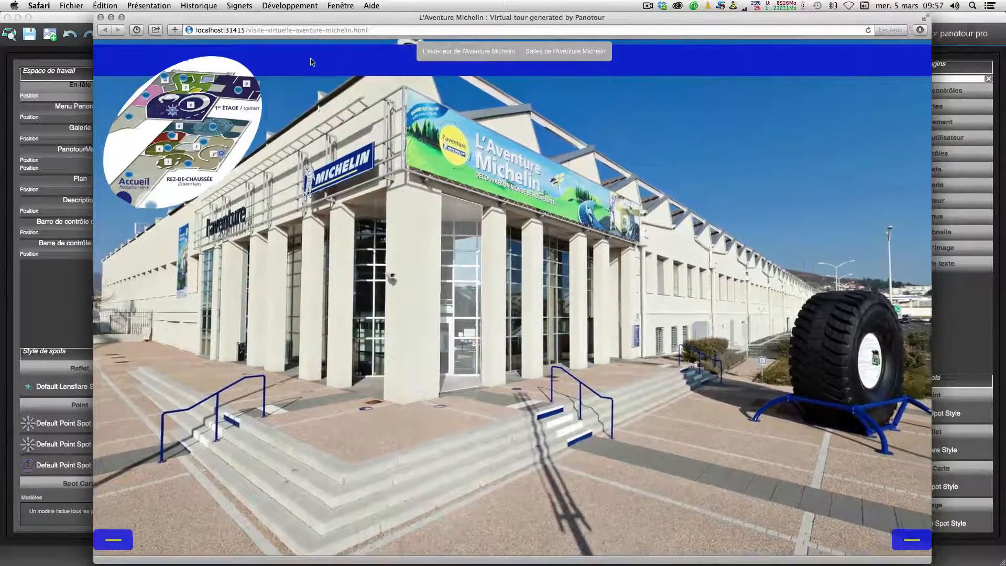
pyautogui.click(433, 51)
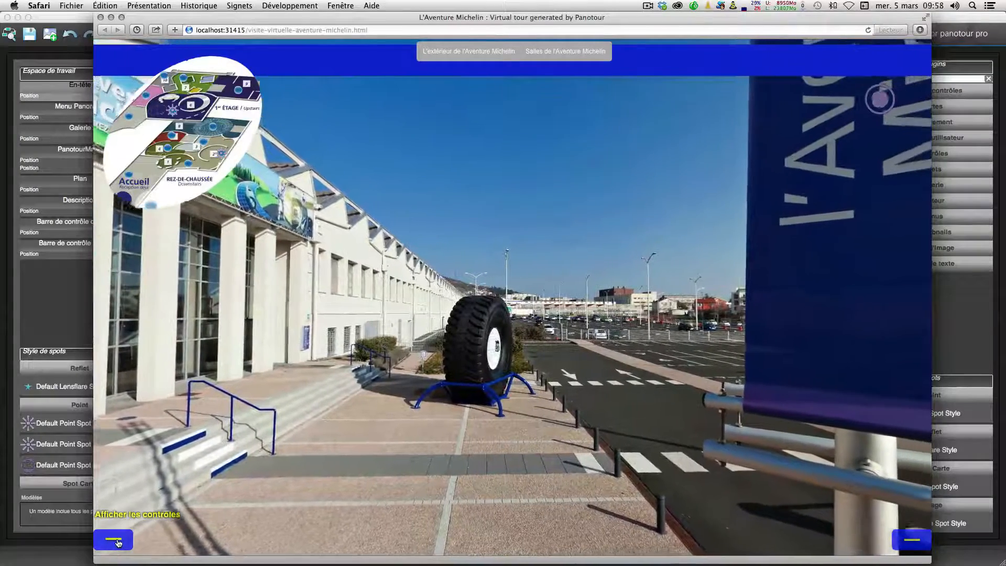
pyautogui.click(115, 540)
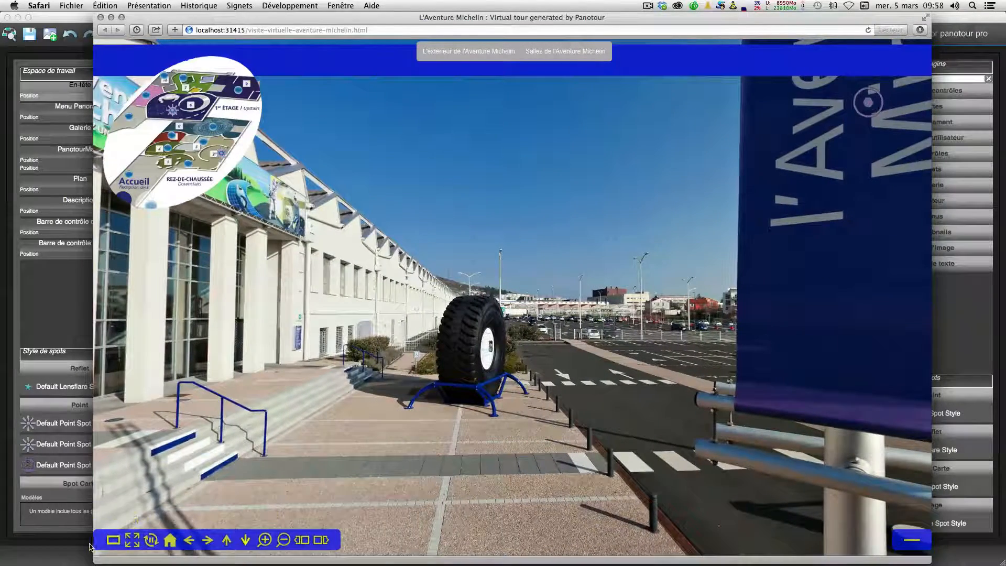
pyautogui.click(110, 540)
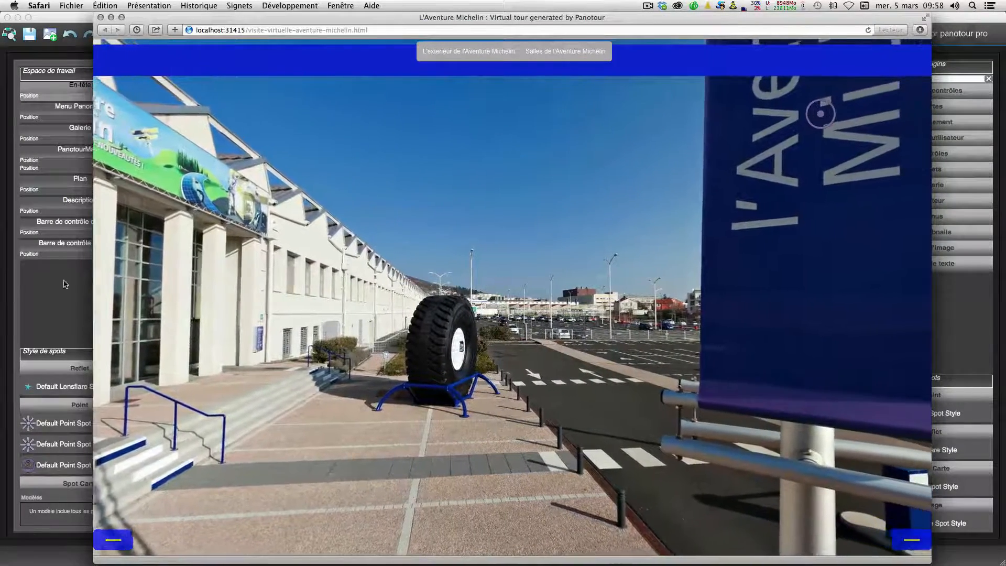
pyautogui.click(65, 284)
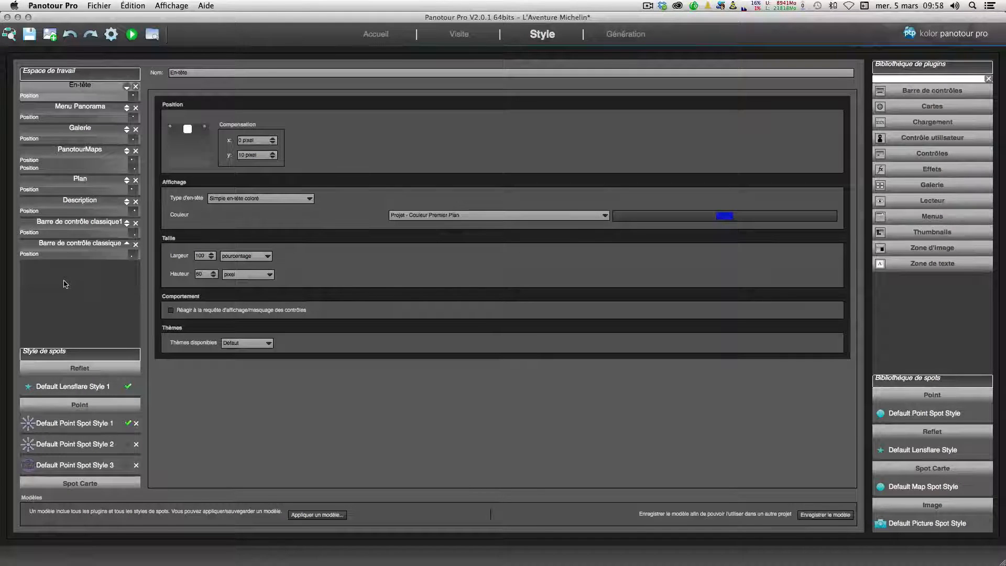